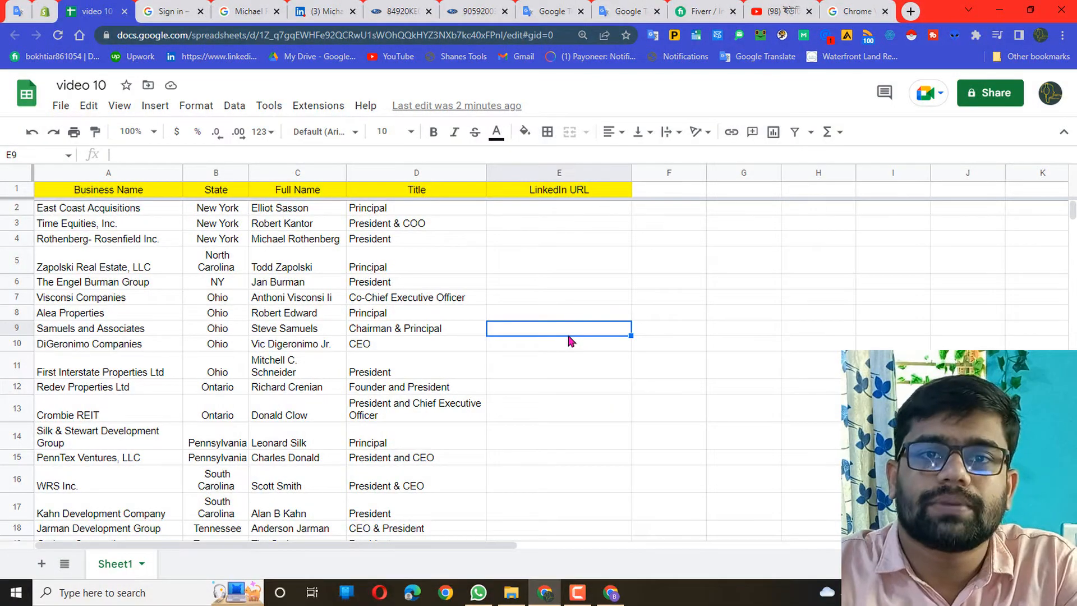
# Examine the lead sheet's Business Name, State, Full Name and Title columns and the empty LinkedIn URL column.
pyautogui.click(563, 208)
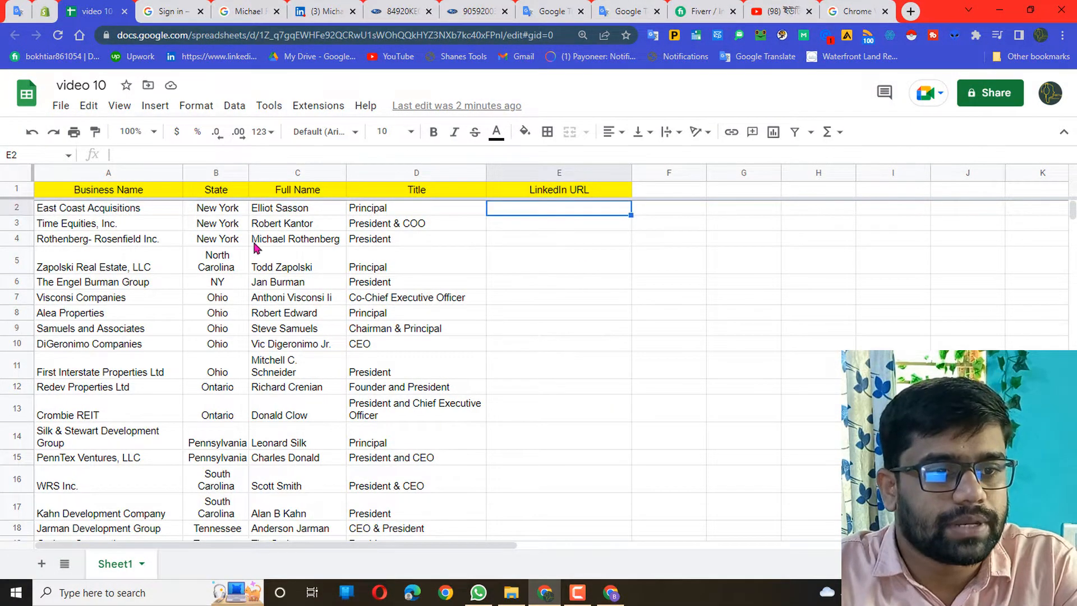
pyautogui.click(554, 237)
pyautogui.click(566, 313)
pyautogui.click(568, 208)
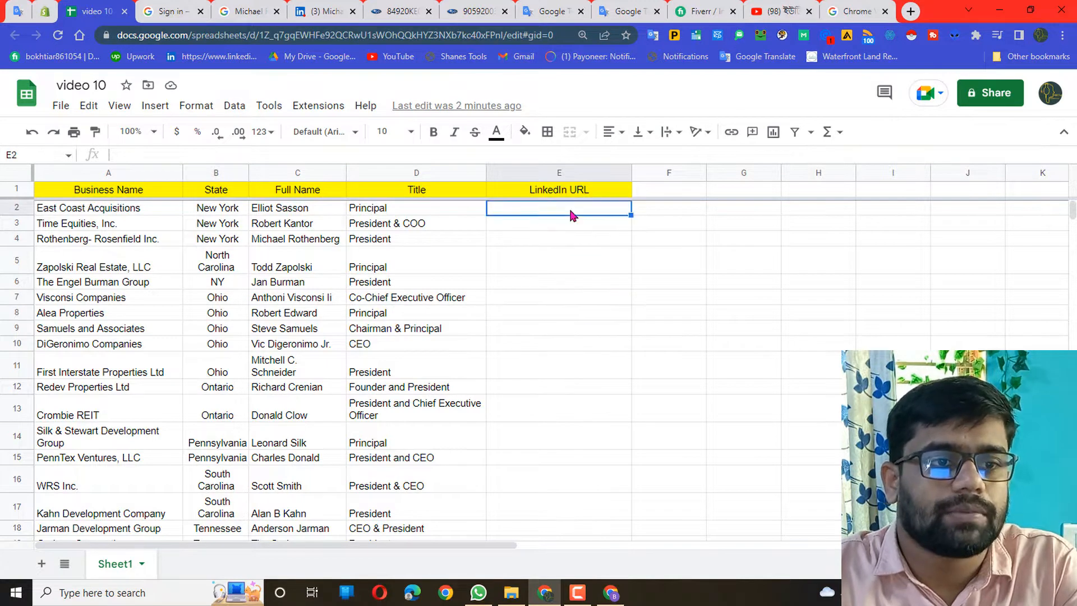
pyautogui.click(539, 229)
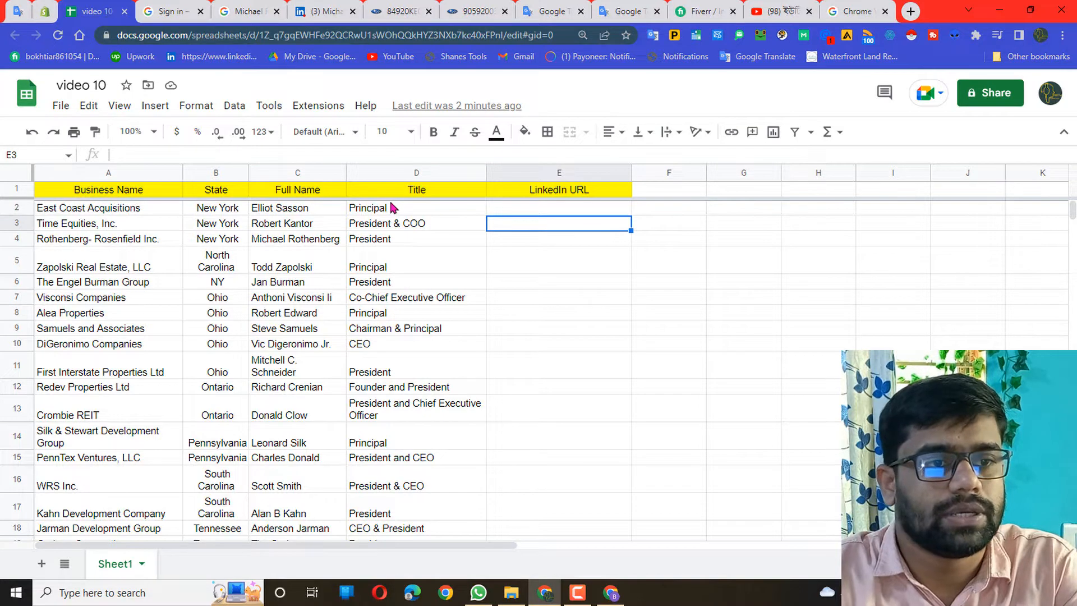
pyautogui.click(504, 195)
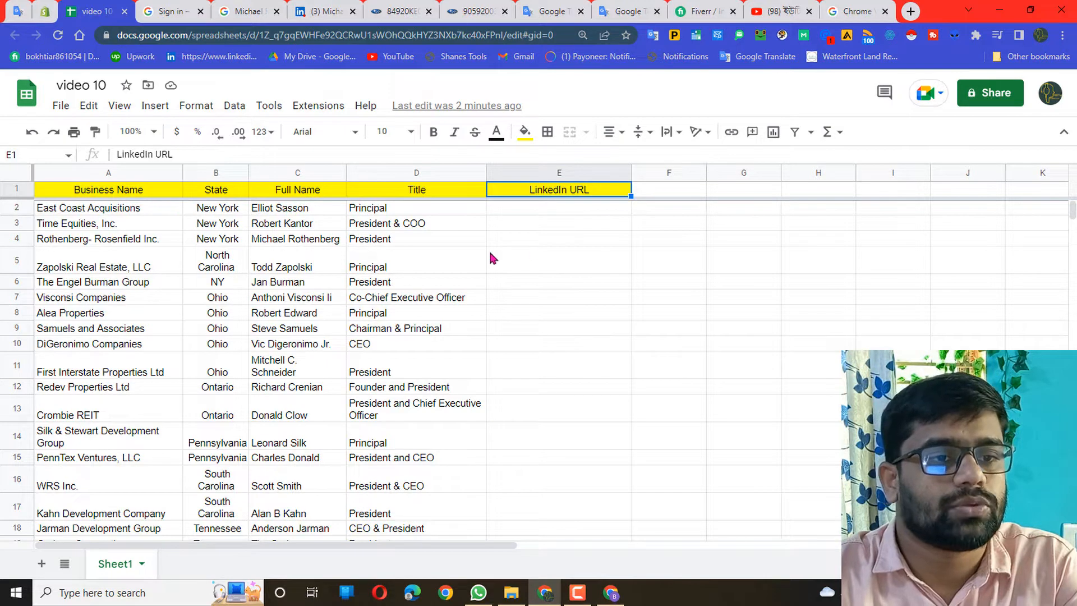
pyautogui.click(547, 210)
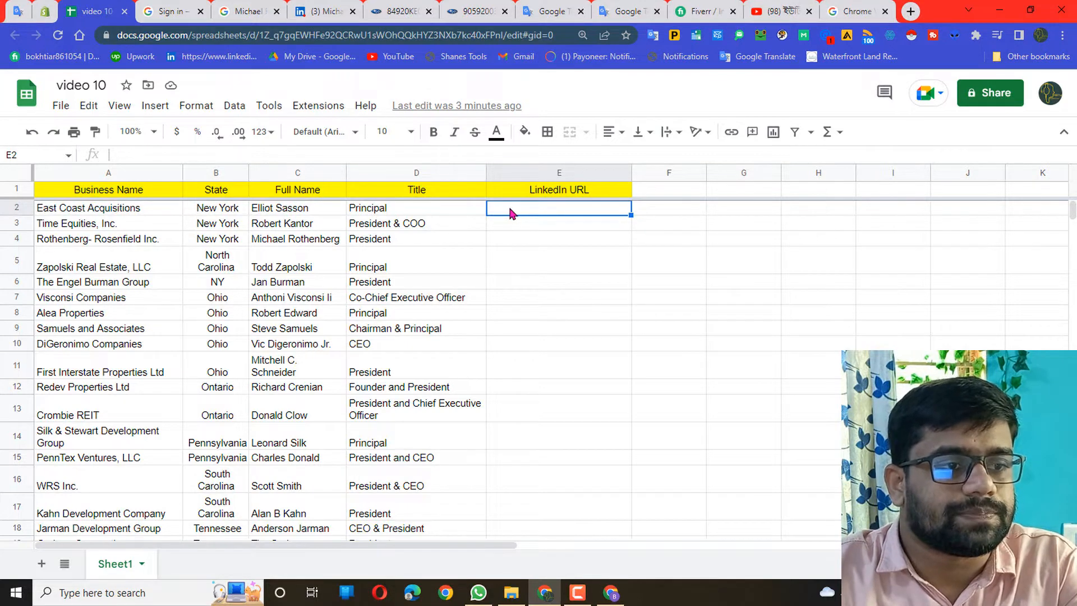
pyautogui.click(110, 192)
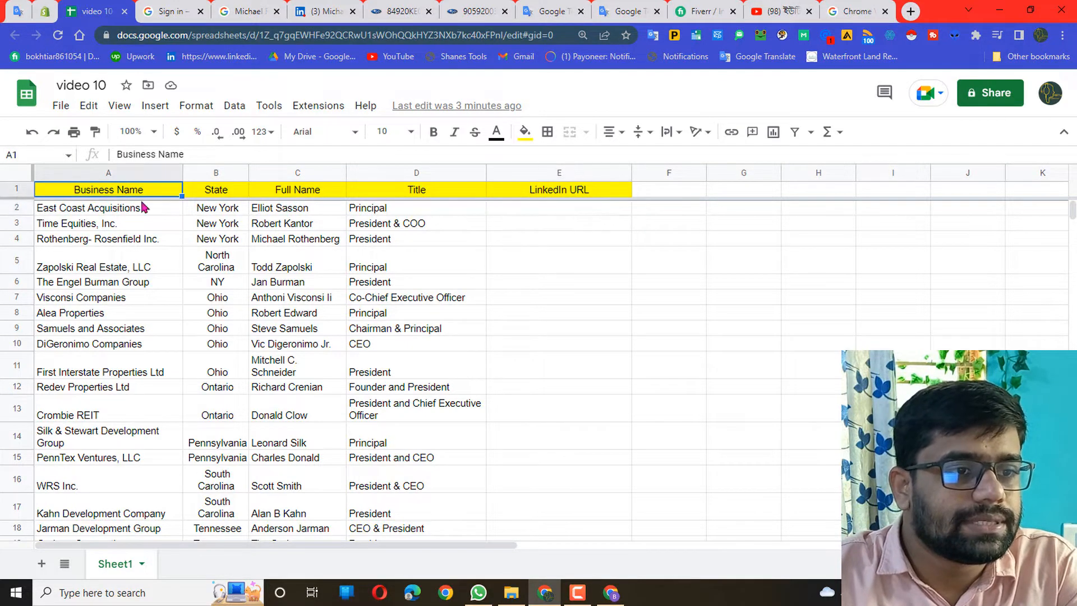
pyautogui.click(225, 210)
pyautogui.click(272, 211)
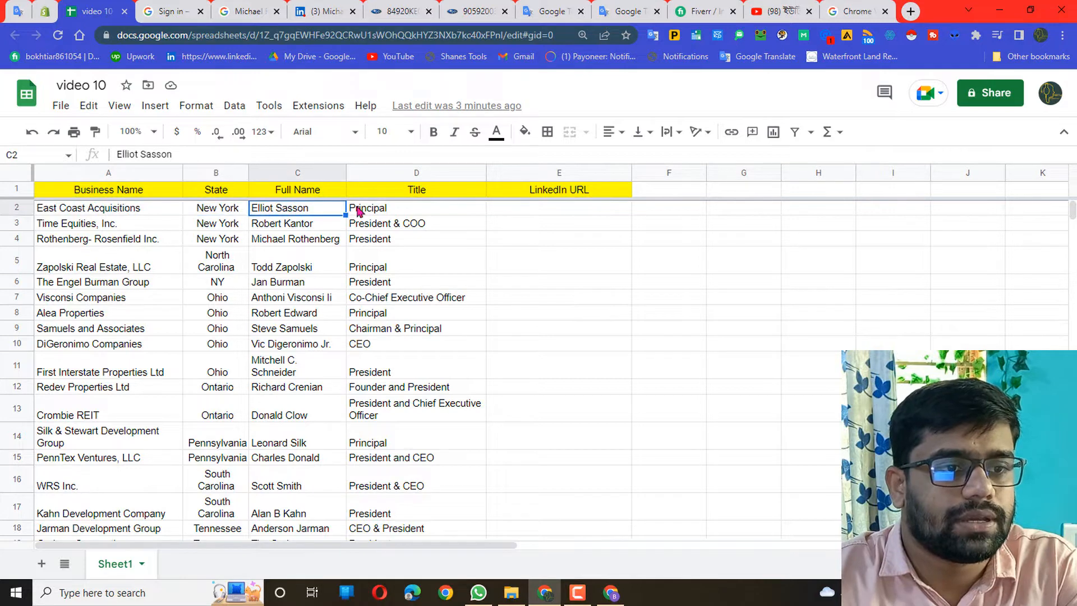
pyautogui.click(385, 212)
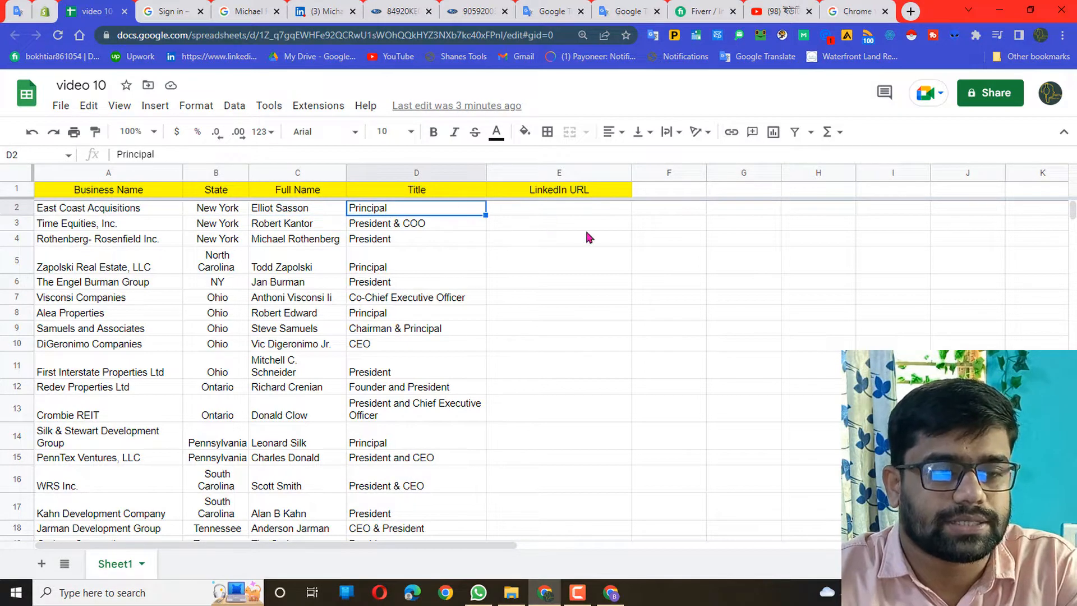
pyautogui.click(568, 223)
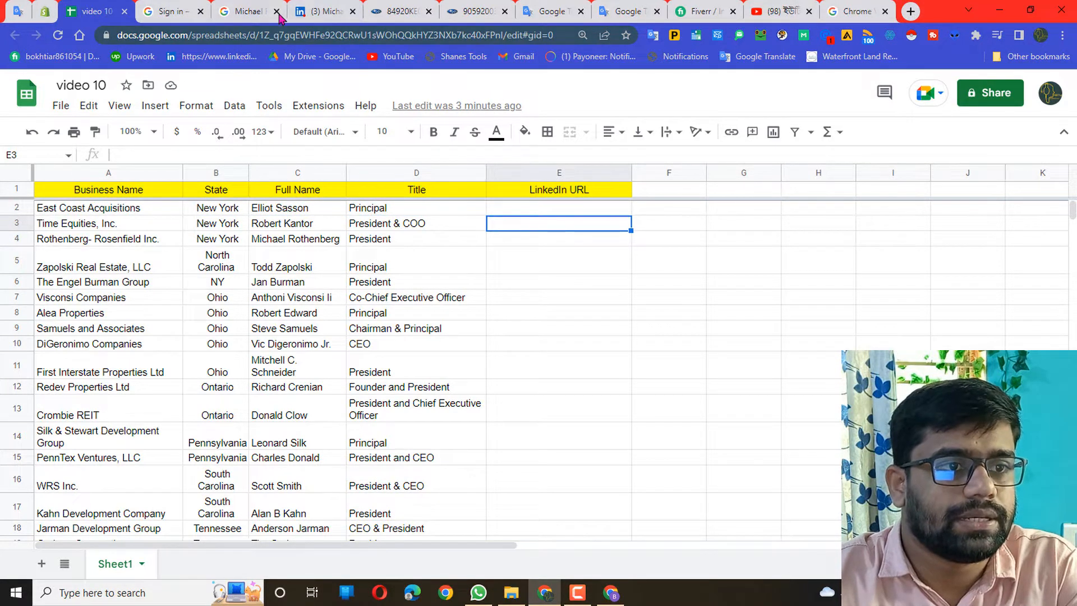
# Close the surplus browser pages, keeping the lead sheet and LinkedIn, and go to the LinkedIn home feed.
pyautogui.click(201, 11)
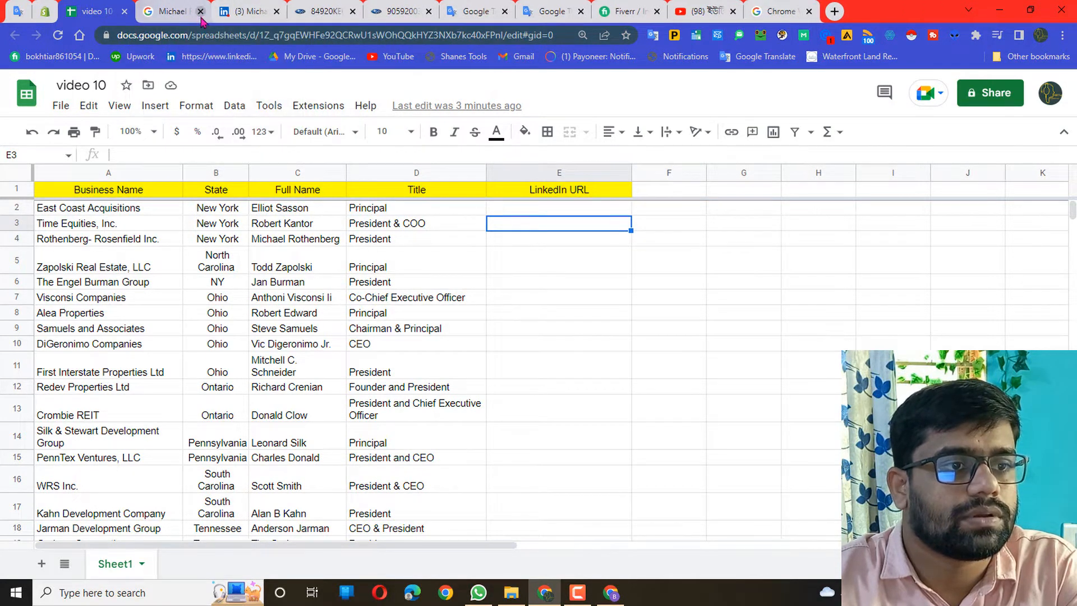
pyautogui.click(188, 12)
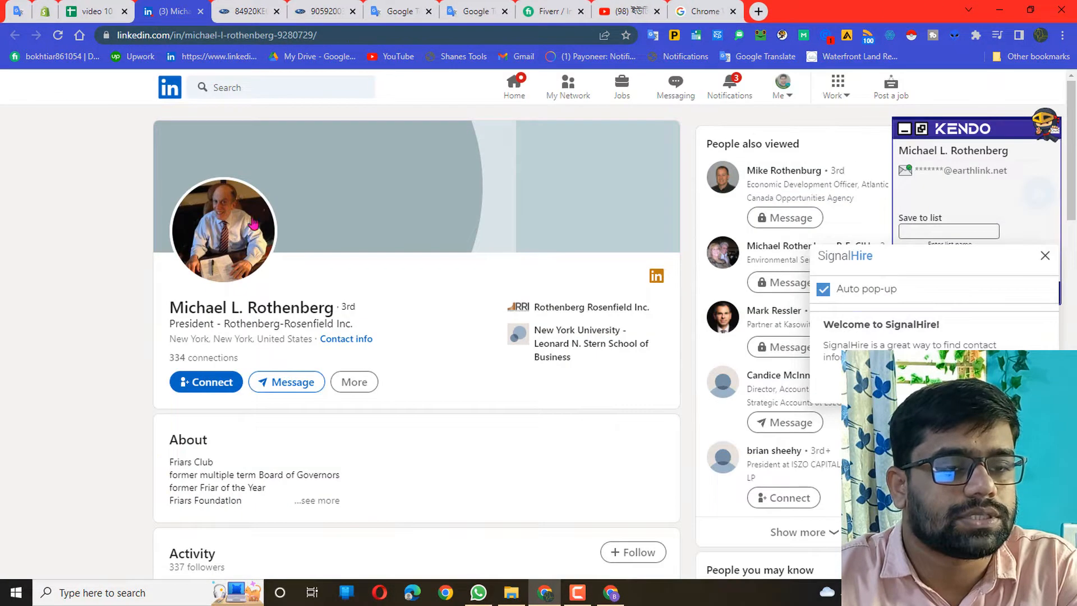
pyautogui.click(507, 87)
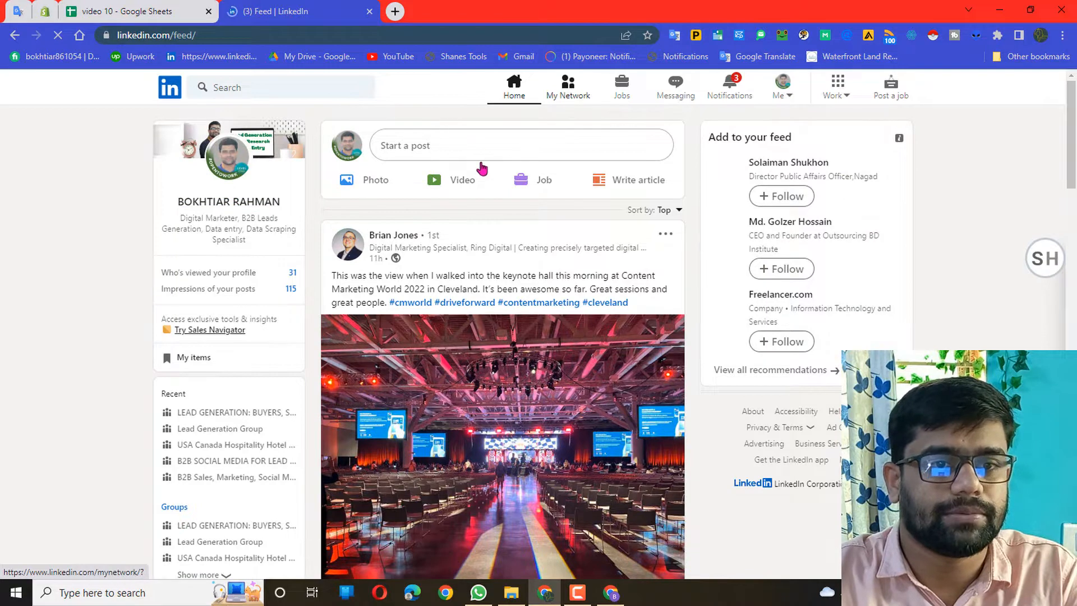
# Switch to the lead sheet and copy the full name of the East Coast Acquisitions contact in cell C2.
pyautogui.click(147, 17)
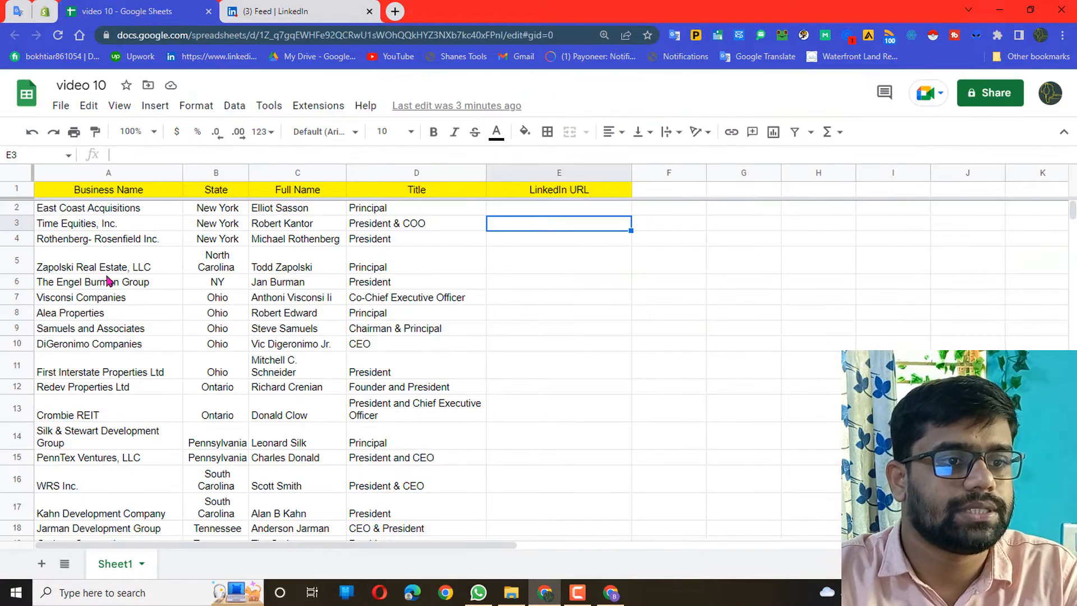
pyautogui.click(559, 359)
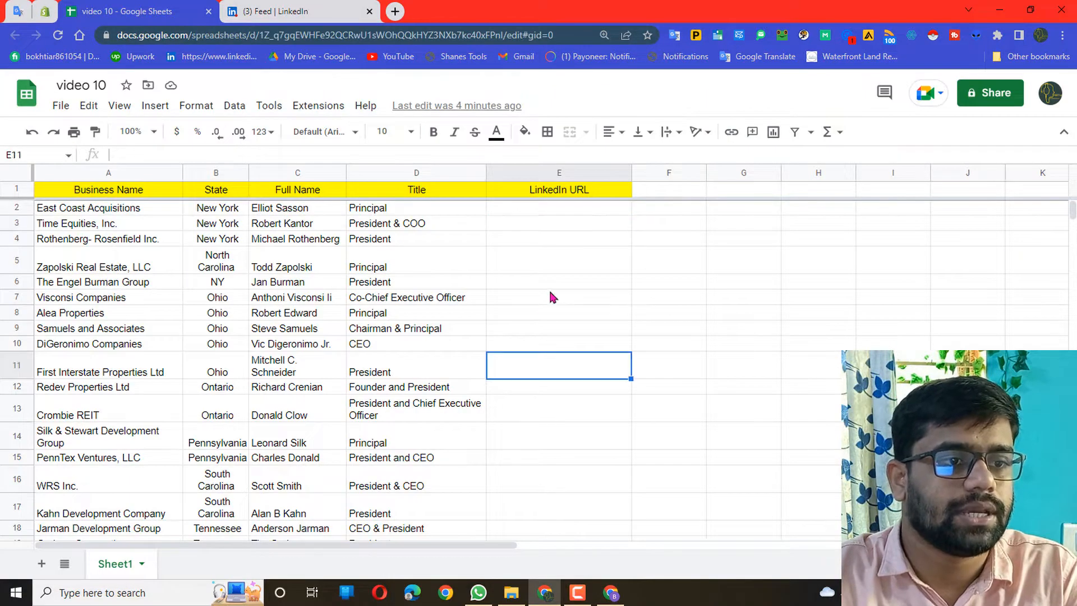
pyautogui.click(272, 213)
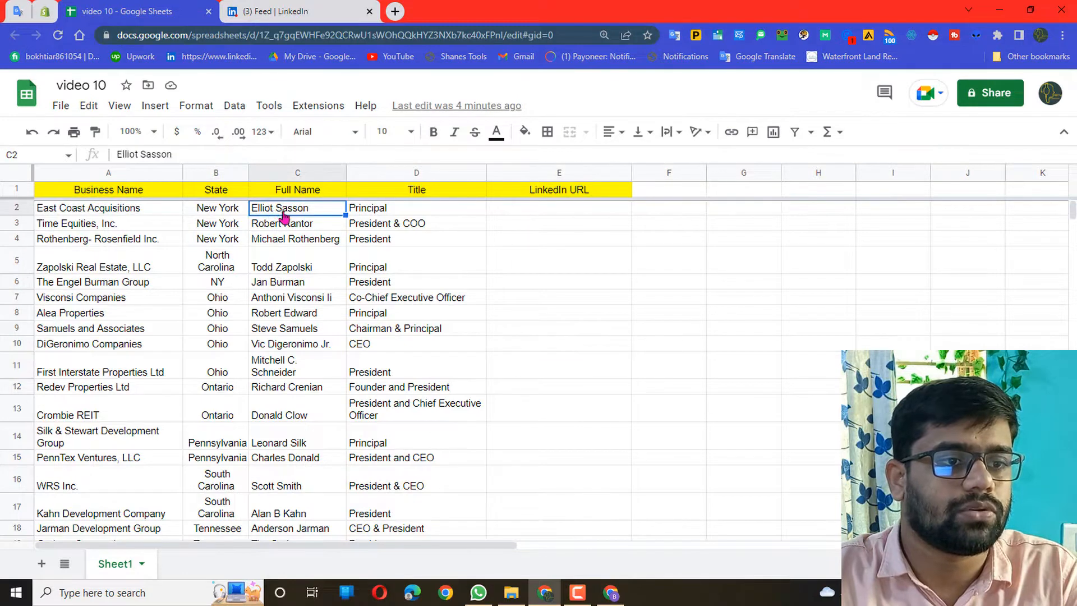
pyautogui.rightClick(272, 212)
pyautogui.click(289, 178)
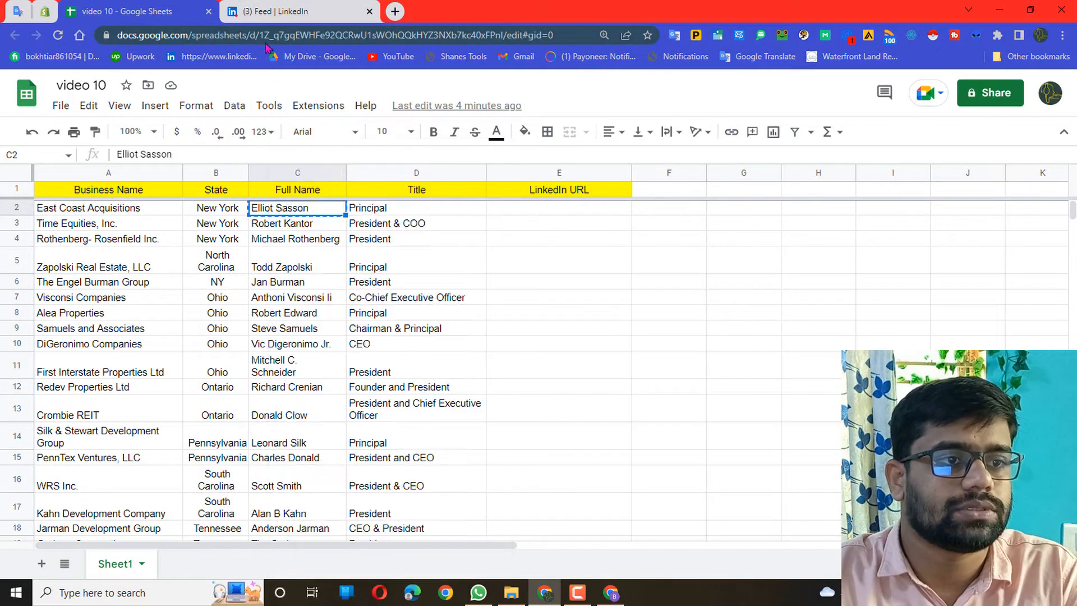
# Search LinkedIn for the copied full name and limit the results to people.
pyautogui.click(267, 11)
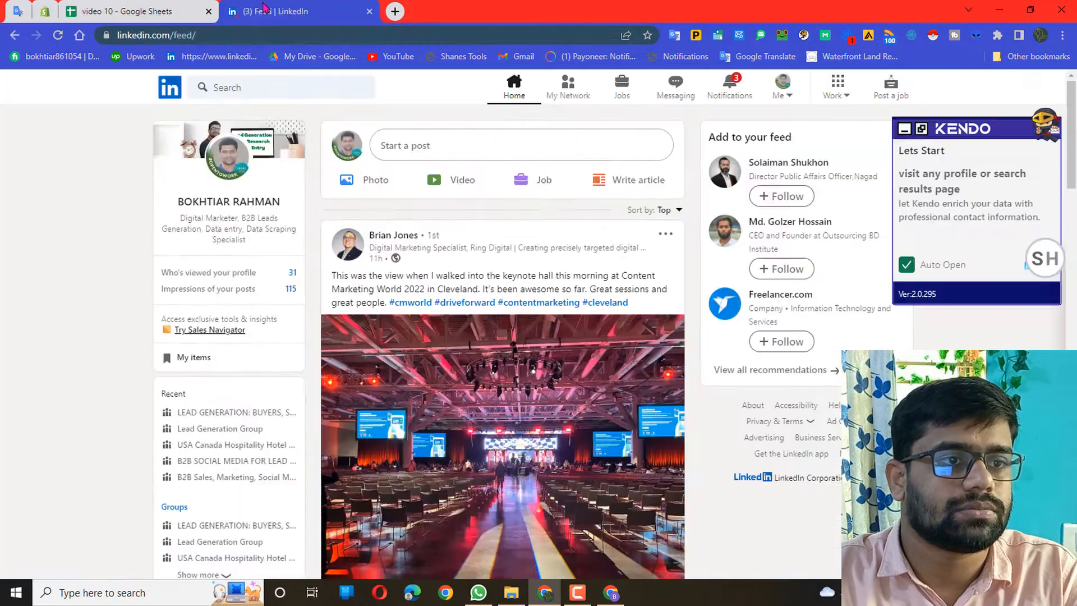
pyautogui.click(257, 86)
pyautogui.rightClick(257, 86)
pyautogui.click(296, 192)
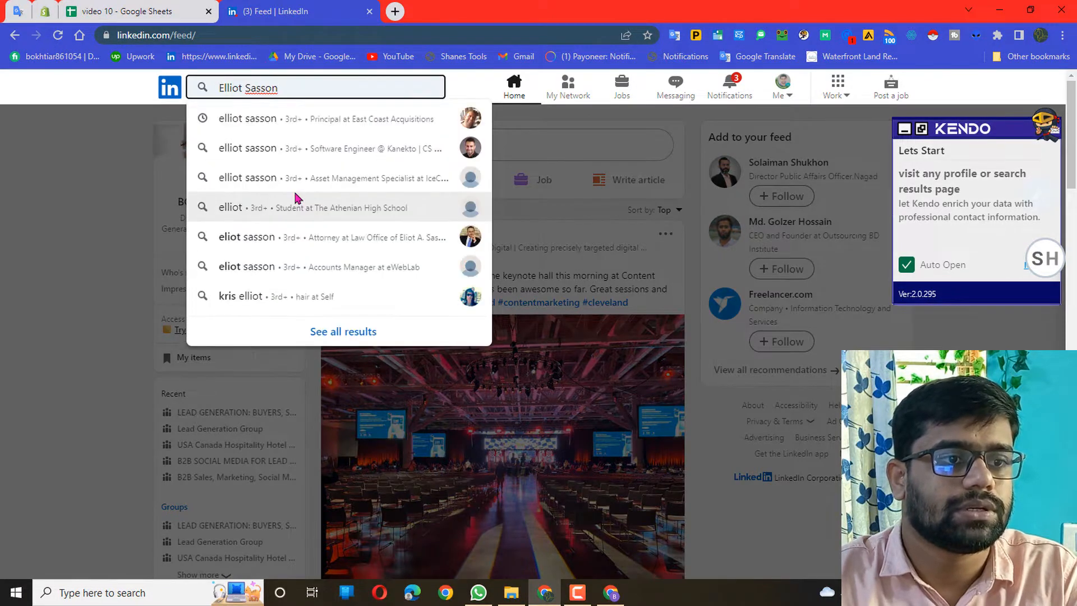
pyautogui.press('Return')
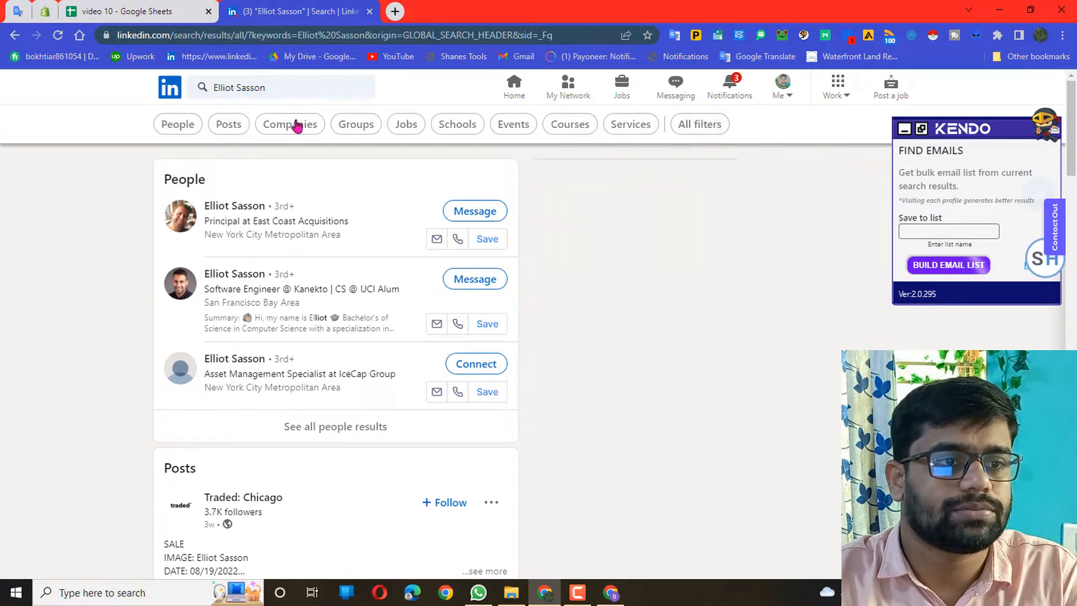
pyautogui.click(166, 125)
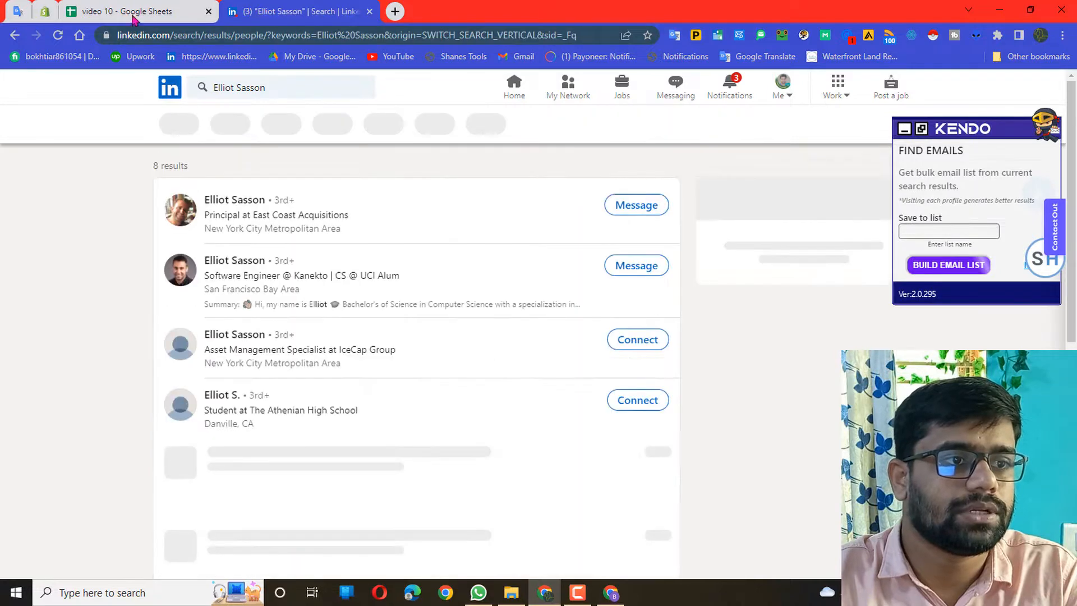
# Switch to the lead sheet and copy the business name in cell A2.
pyautogui.click(123, 11)
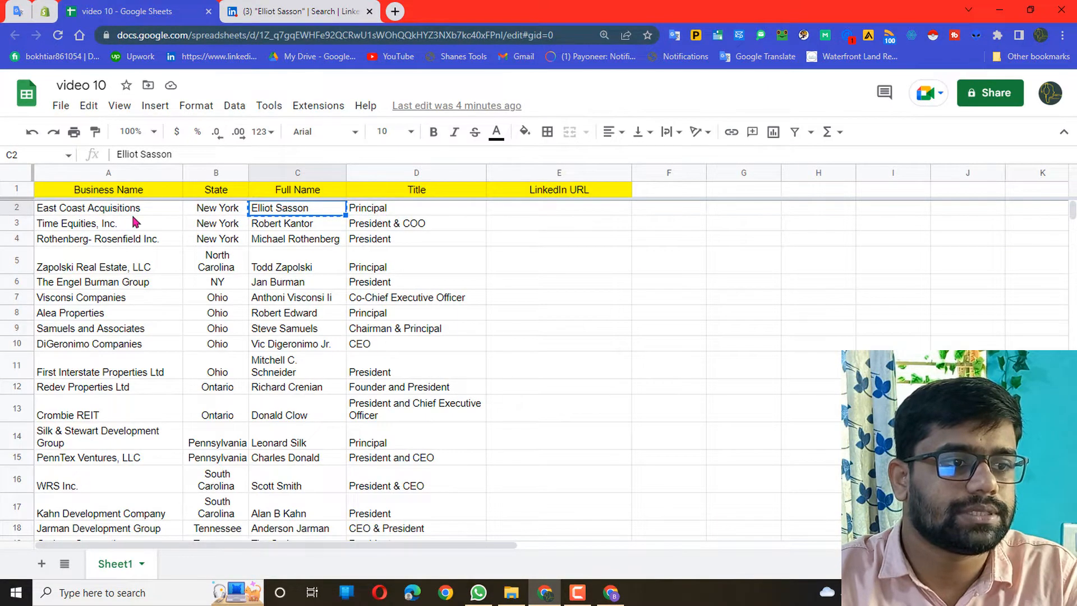
pyautogui.click(71, 211)
pyautogui.rightClick(79, 209)
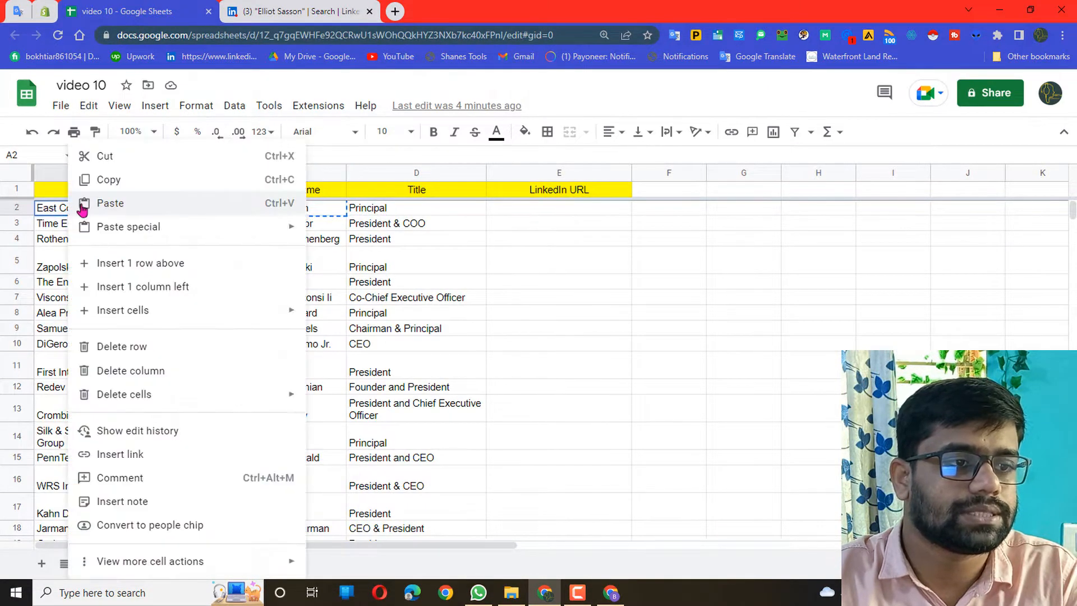
pyautogui.click(87, 177)
# Filter the LinkedIn people search by the current company EAST COAST INVESTMENTS & ACQUISITIONS LLC using the copied business name.
pyautogui.click(286, 13)
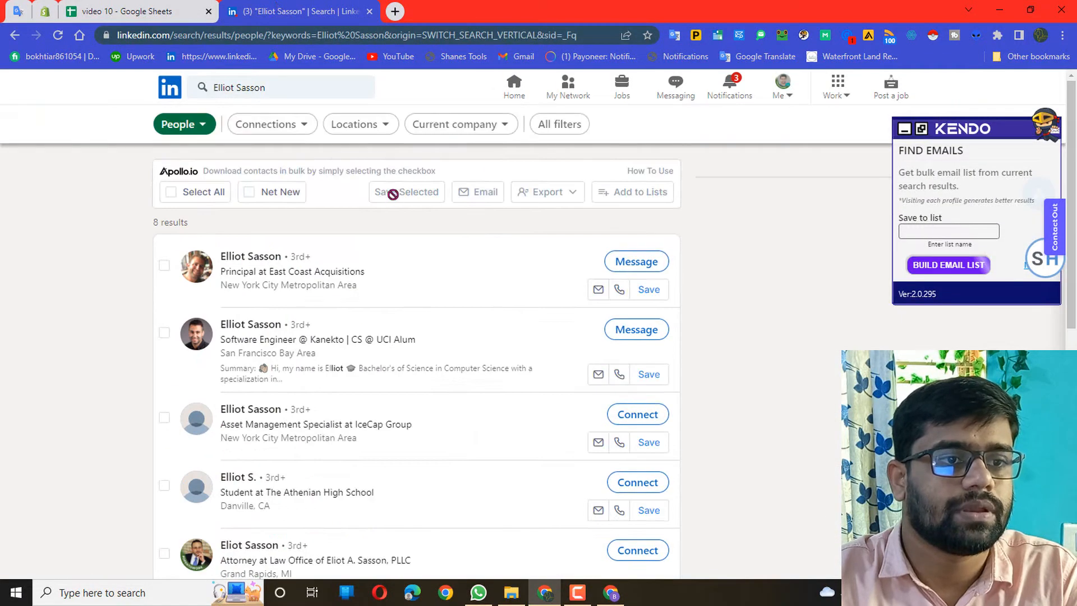
pyautogui.click(480, 129)
pyautogui.rightClick(441, 166)
pyautogui.click(475, 269)
pyautogui.click(423, 195)
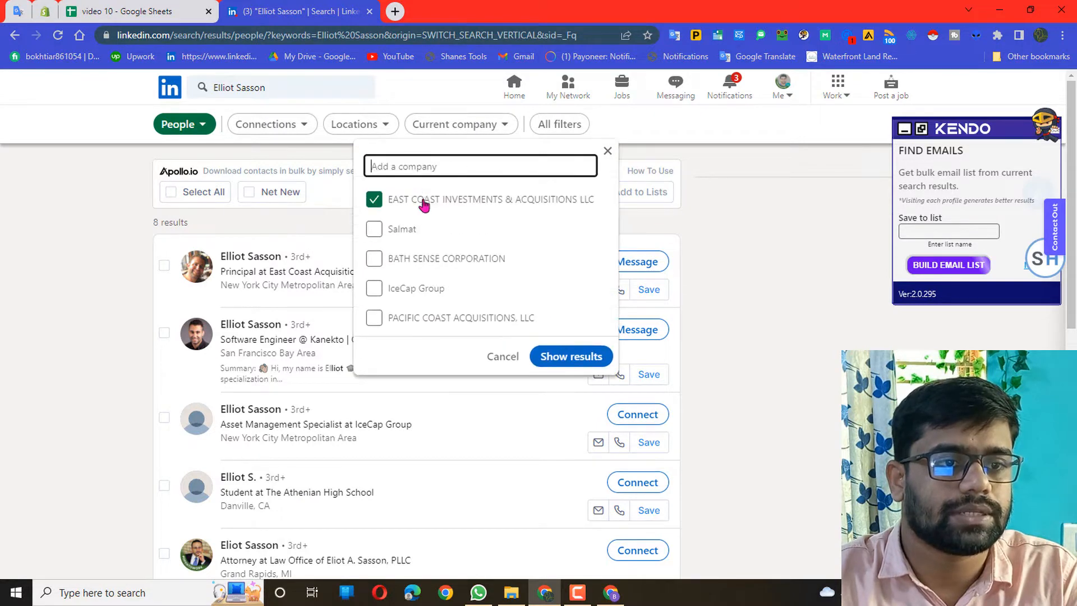
pyautogui.click(572, 361)
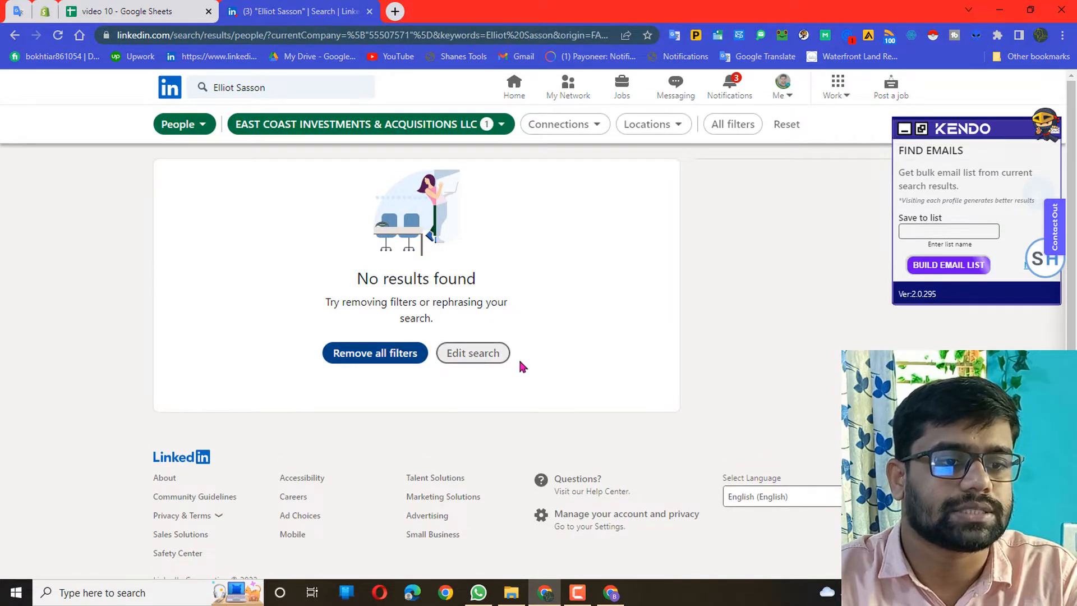
# Reset the current company filter on the LinkedIn people search and show the results without it.
pyautogui.click(294, 88)
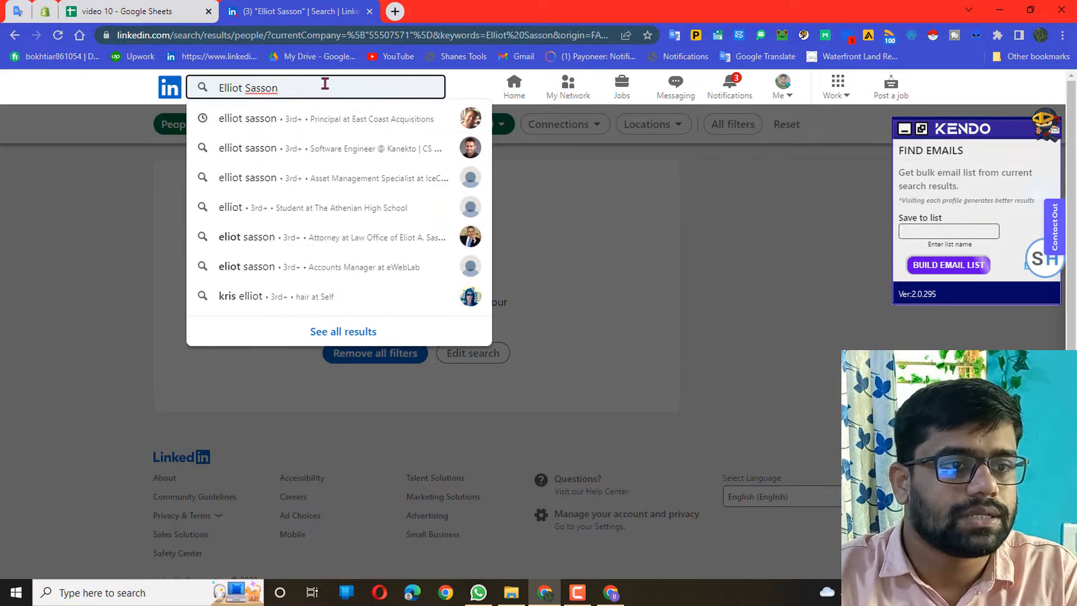
pyautogui.click(698, 252)
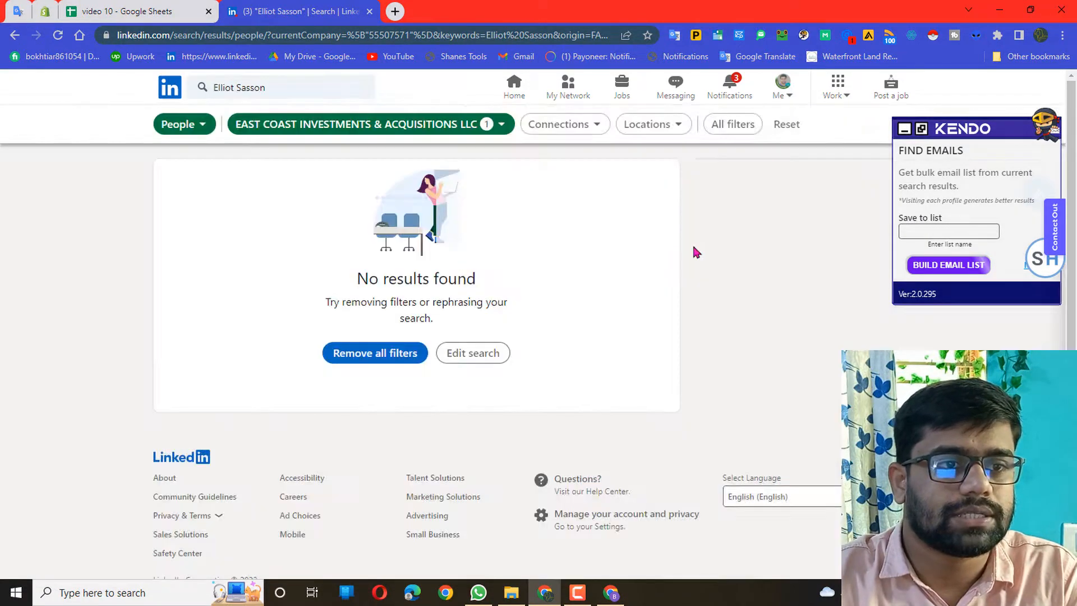
pyautogui.click(497, 129)
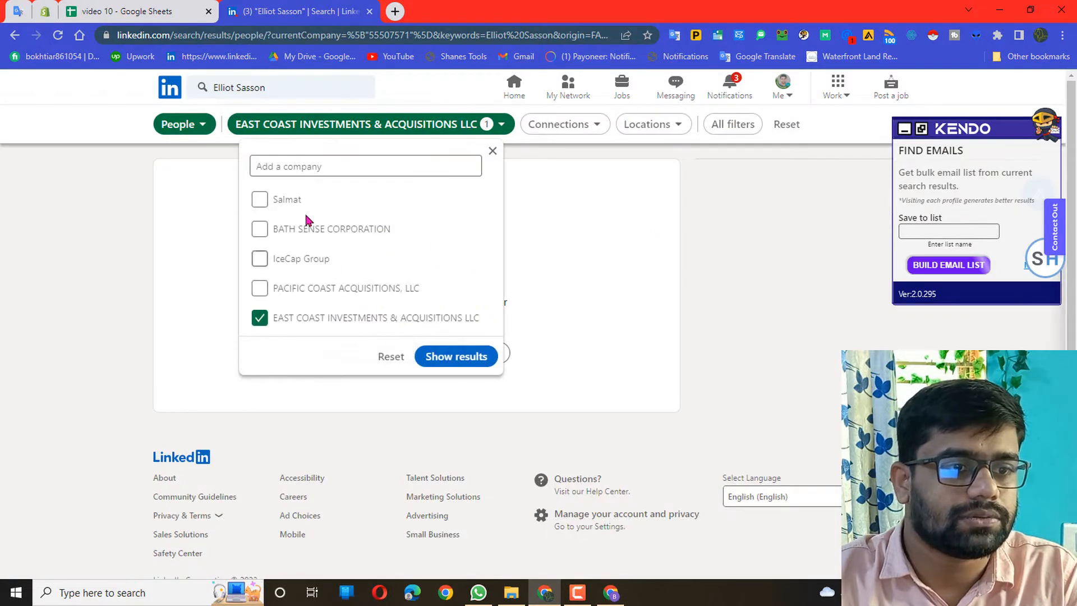
pyautogui.click(391, 358)
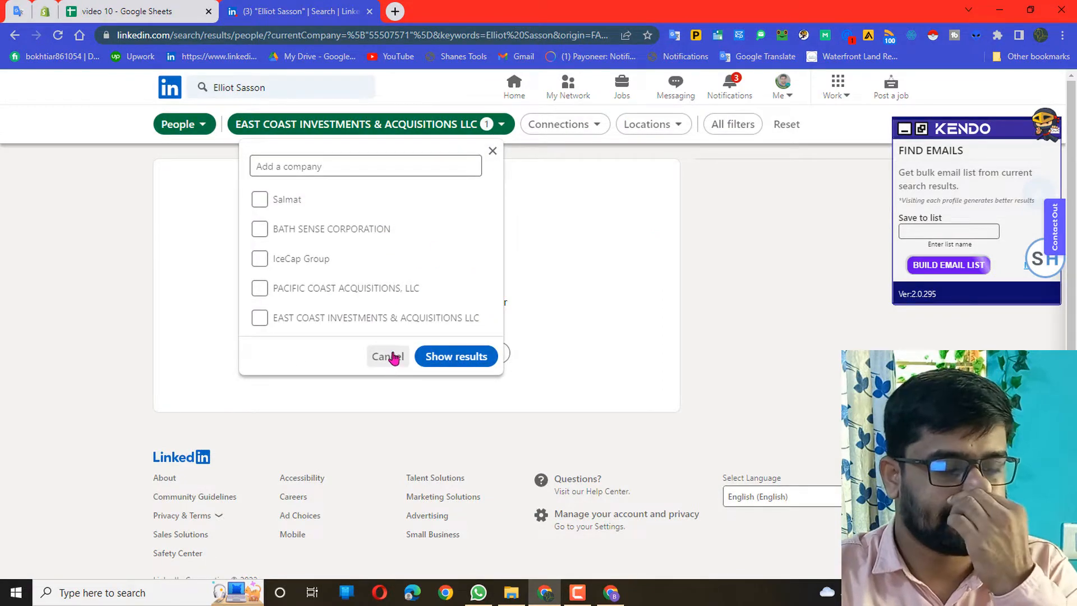
pyautogui.click(387, 361)
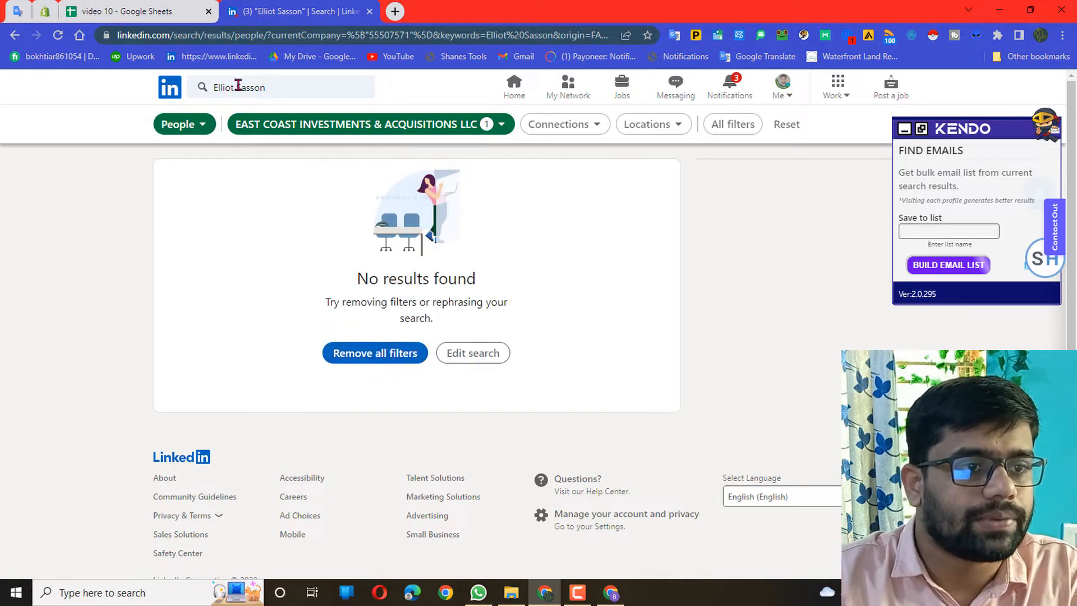
pyautogui.click(287, 88)
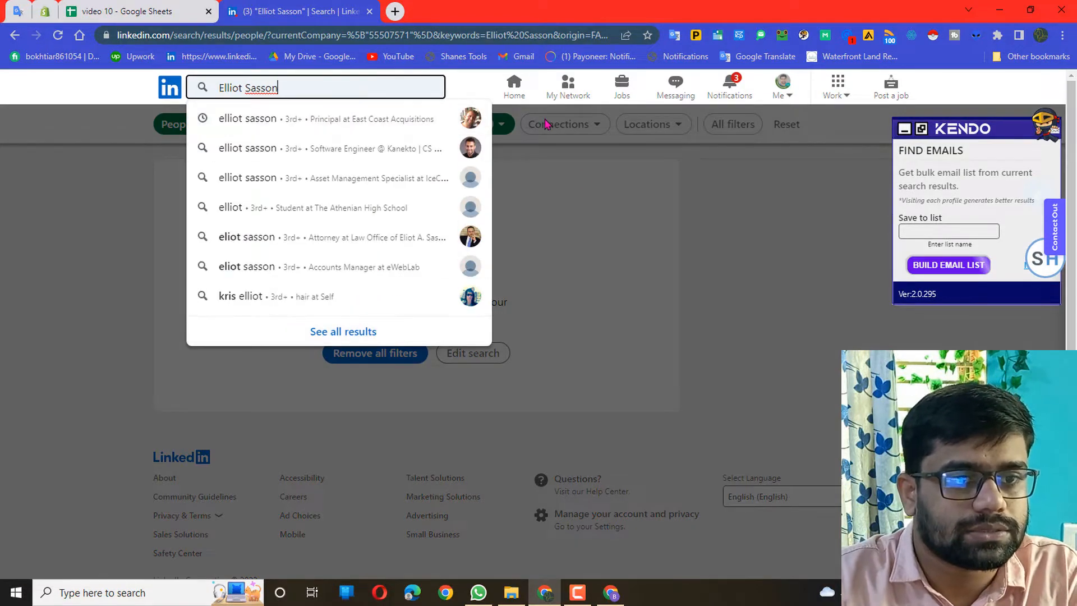
pyautogui.click(512, 181)
pyautogui.click(500, 124)
pyautogui.click(391, 359)
pyautogui.click(696, 340)
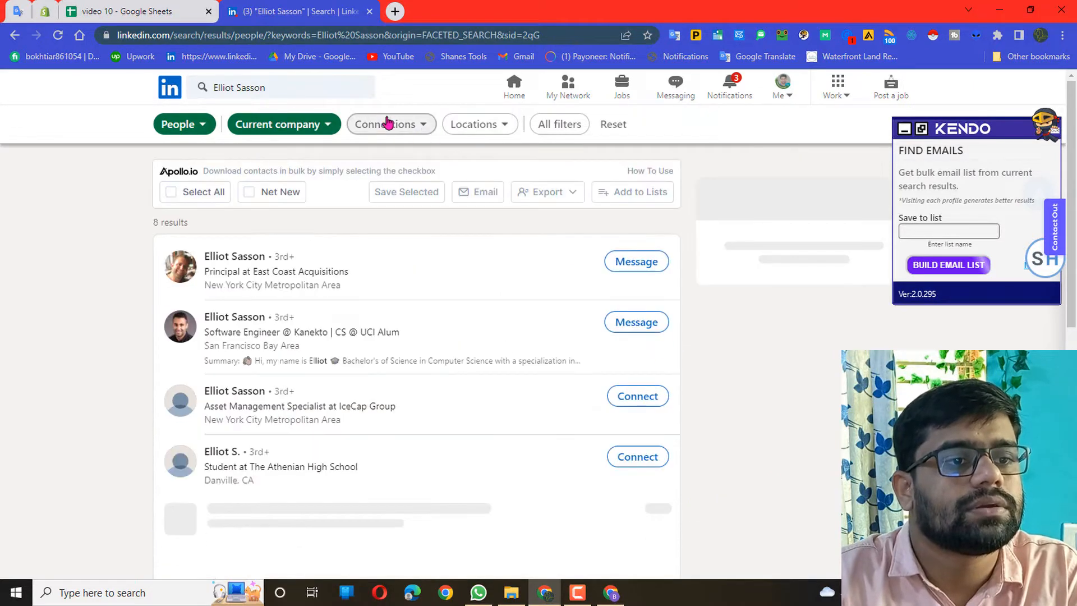
# Return to the lead sheet and copy the full name in cell C2 again.
pyautogui.click(279, 88)
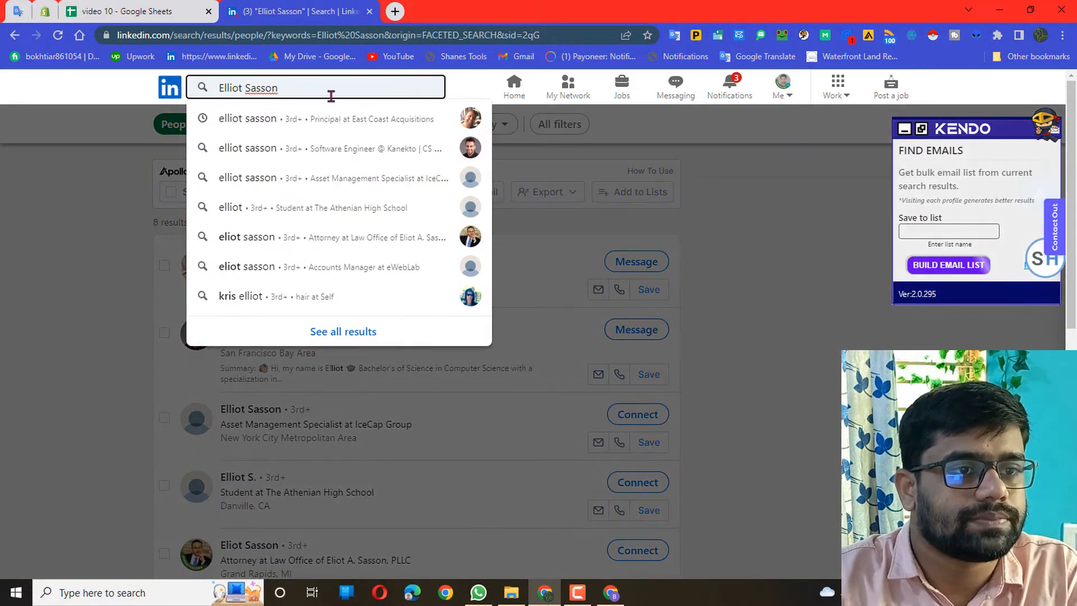
pyautogui.click(160, 14)
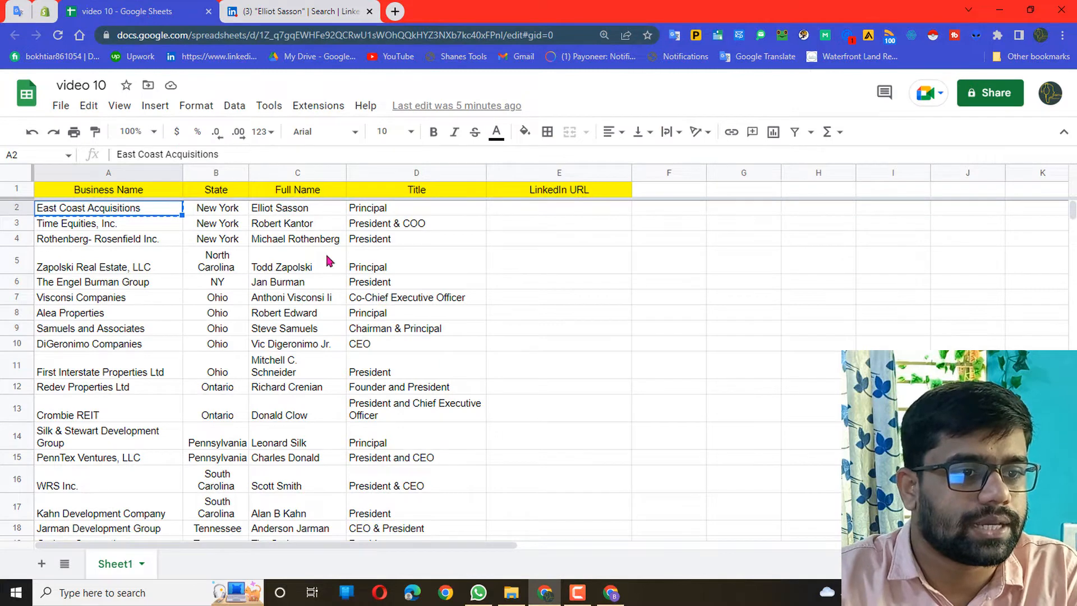
pyautogui.rightClick(287, 212)
pyautogui.click(323, 178)
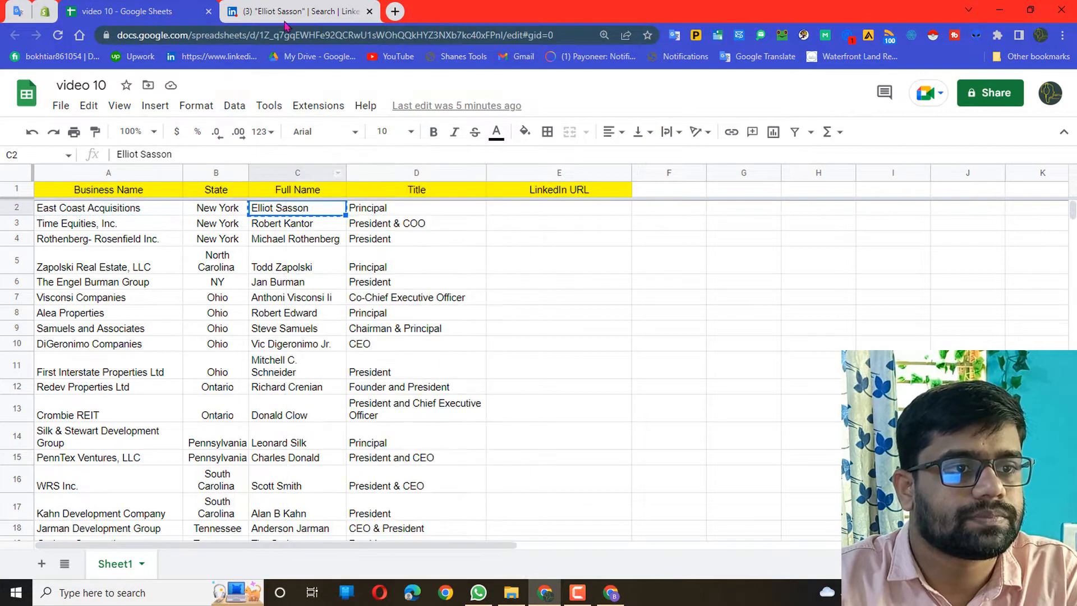
# Switch to LinkedIn and open the full profile of the searched contact who is Principal at East Coast Acquisitions.
pyautogui.click(298, 11)
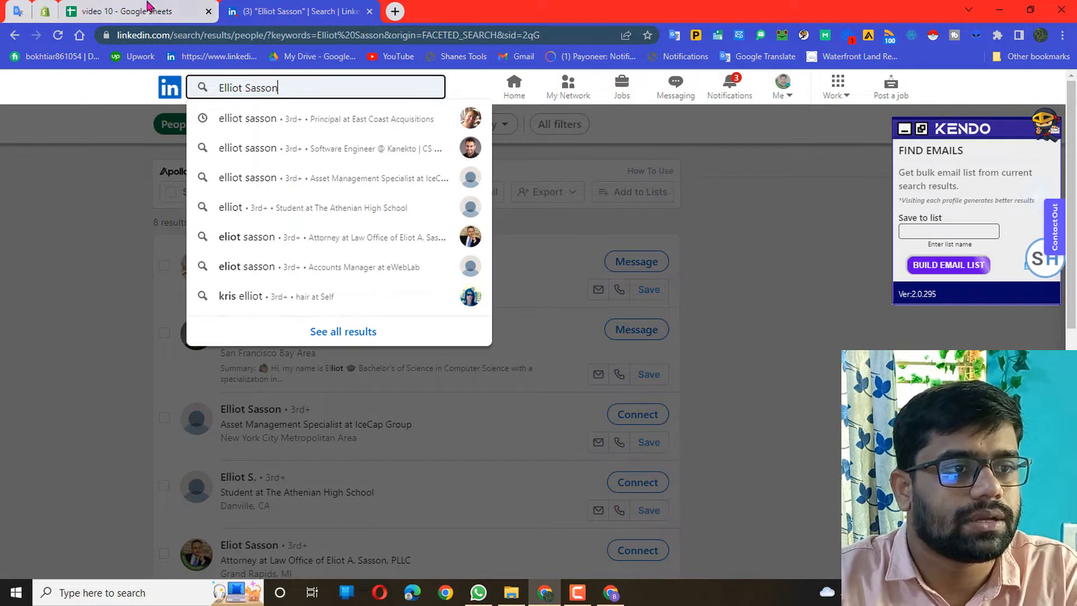
pyautogui.click(169, 11)
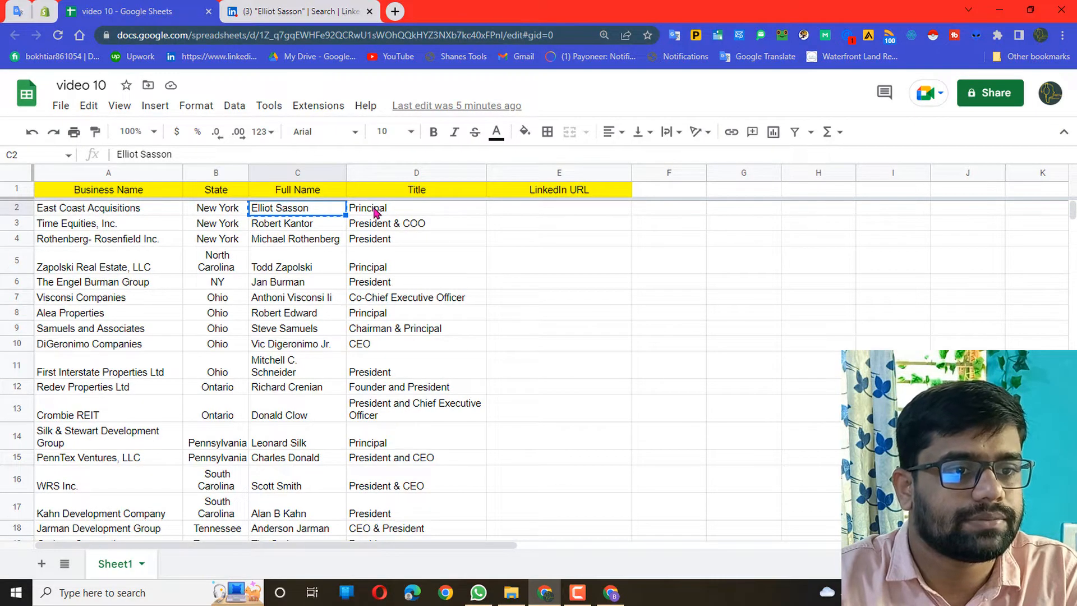
pyautogui.click(301, 13)
pyautogui.click(127, 11)
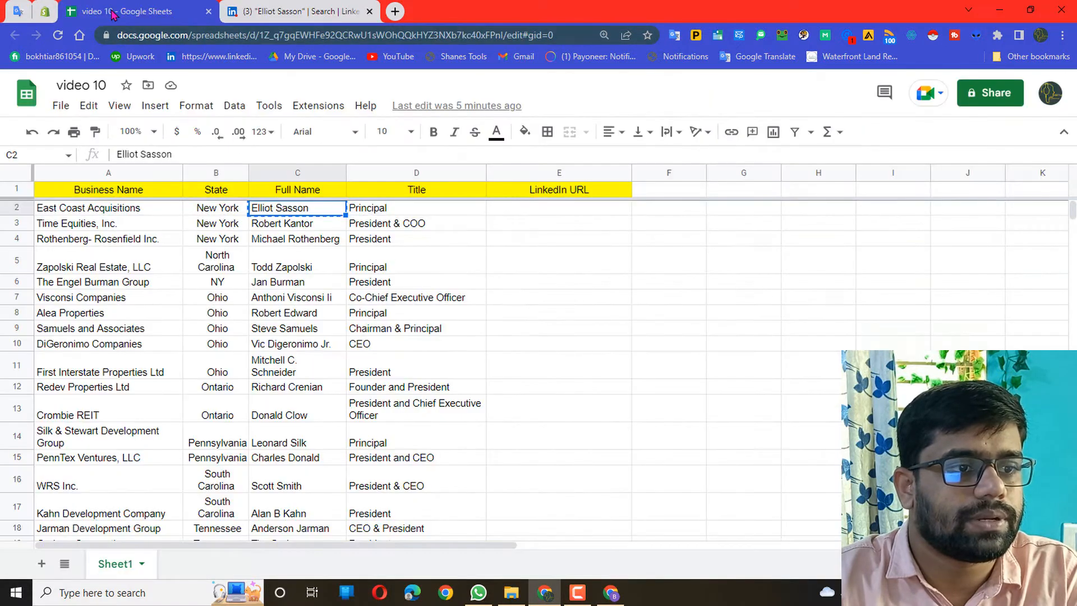
pyautogui.click(301, 11)
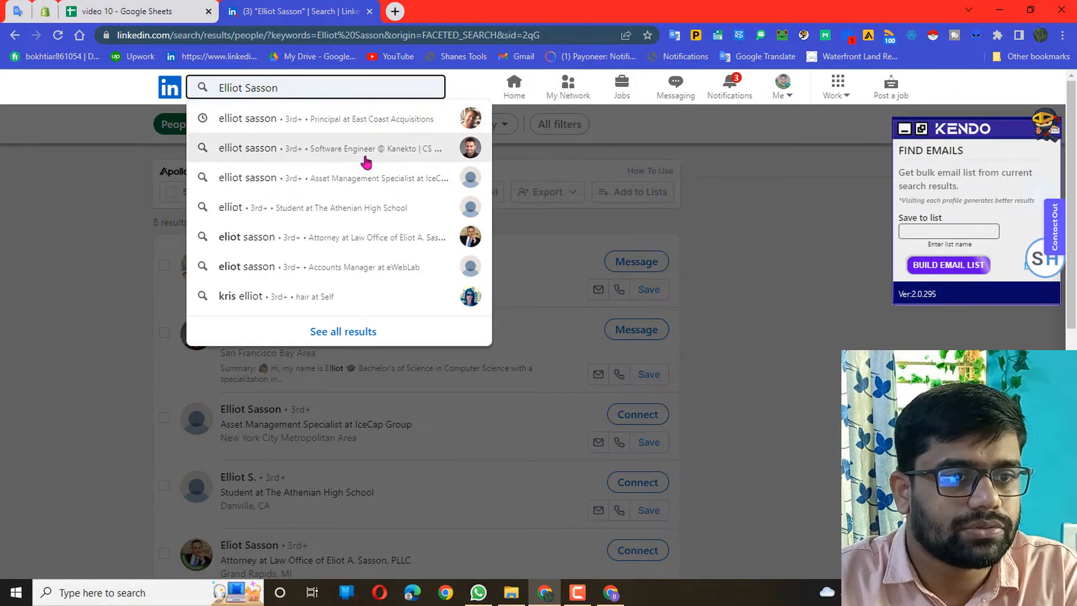
pyautogui.click(323, 128)
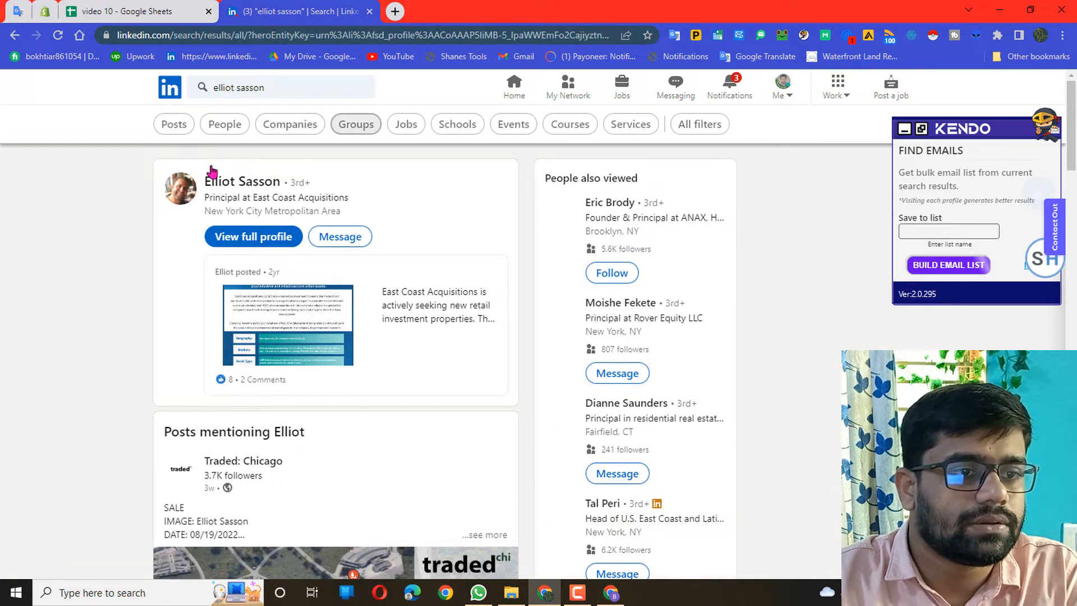
pyautogui.click(228, 183)
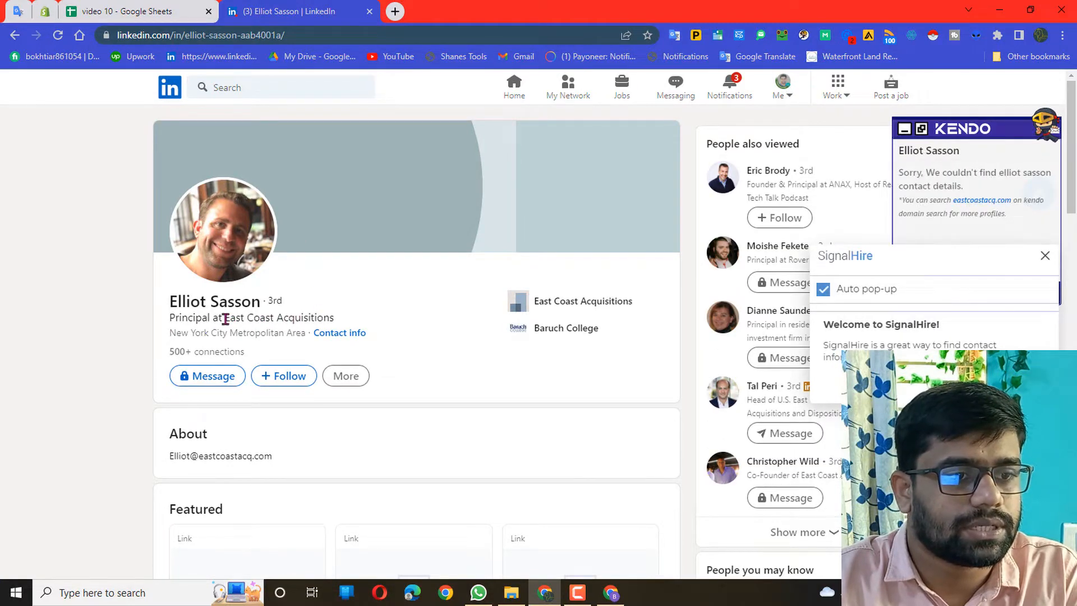
# Compare the company name in the profile headline with the business name in cell A2 of the lead sheet.
pyautogui.moveTo(226, 317); pyautogui.dragTo(332, 318)
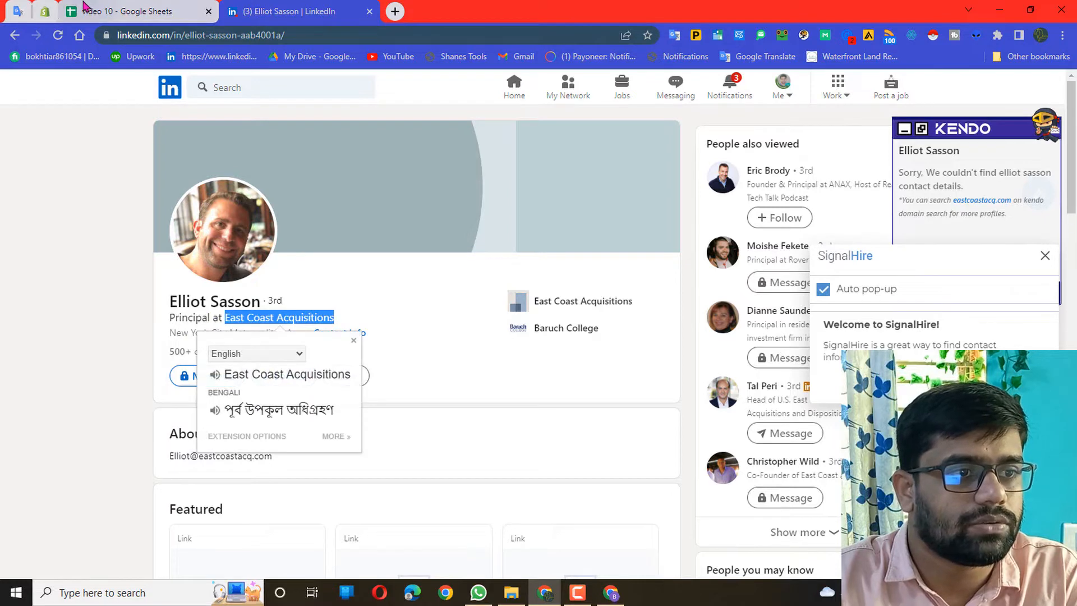
pyautogui.click(126, 12)
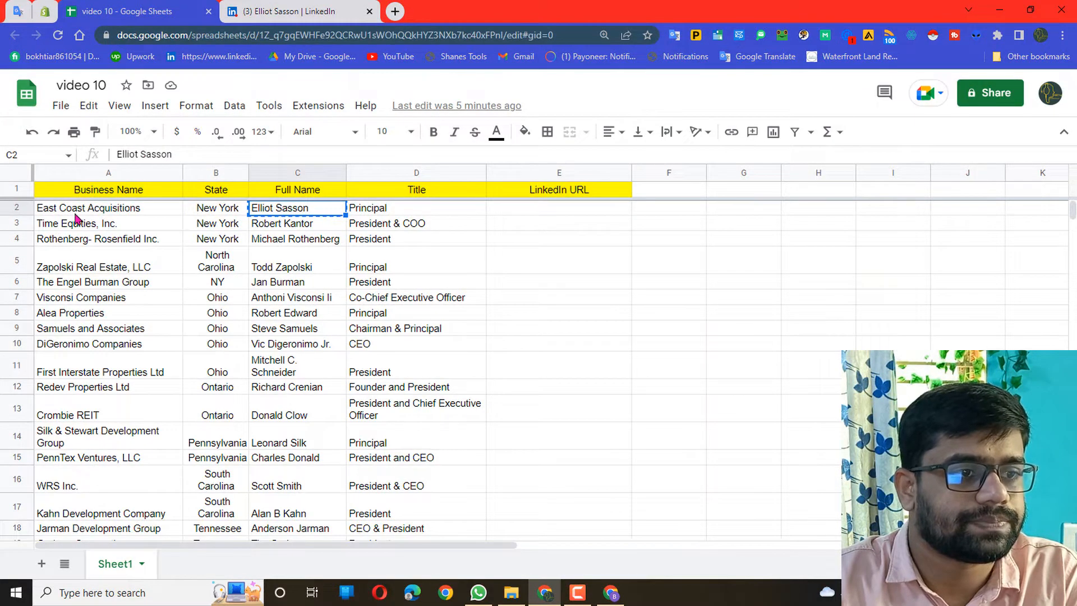
pyautogui.click(102, 209)
pyautogui.click(268, 8)
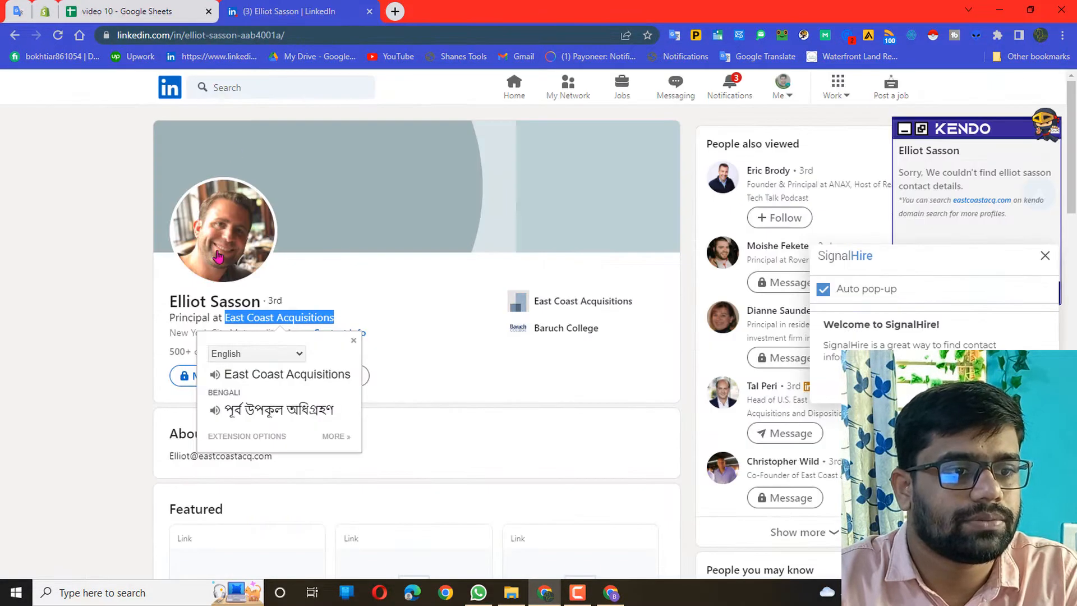
pyautogui.click(273, 320)
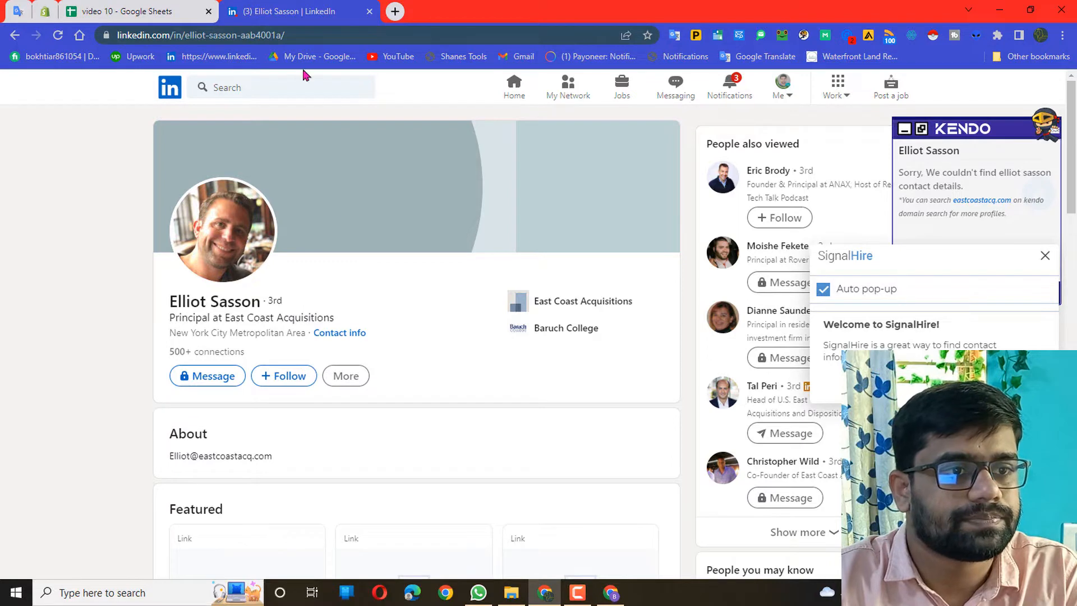
# Copy the LinkedIn profile's address and paste it into cell E2 of the lead sheet, under LinkedIn URL.
pyautogui.click(318, 35)
pyautogui.rightClick(205, 37)
pyautogui.click(236, 106)
pyautogui.click(129, 11)
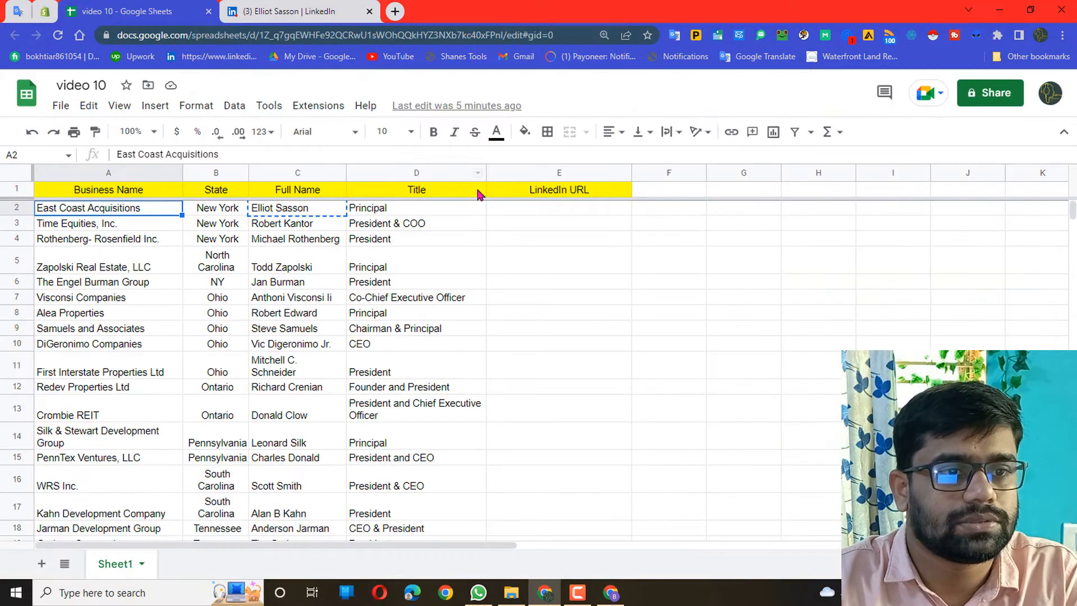
pyautogui.click(532, 208)
pyautogui.rightClick(532, 208)
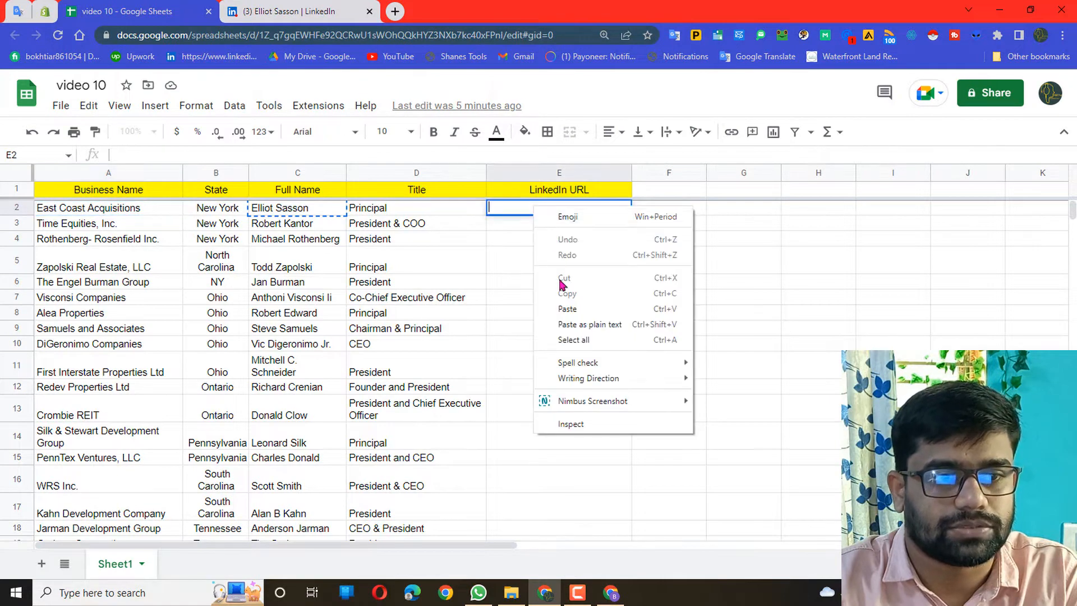
pyautogui.click(564, 308)
pyautogui.click(669, 282)
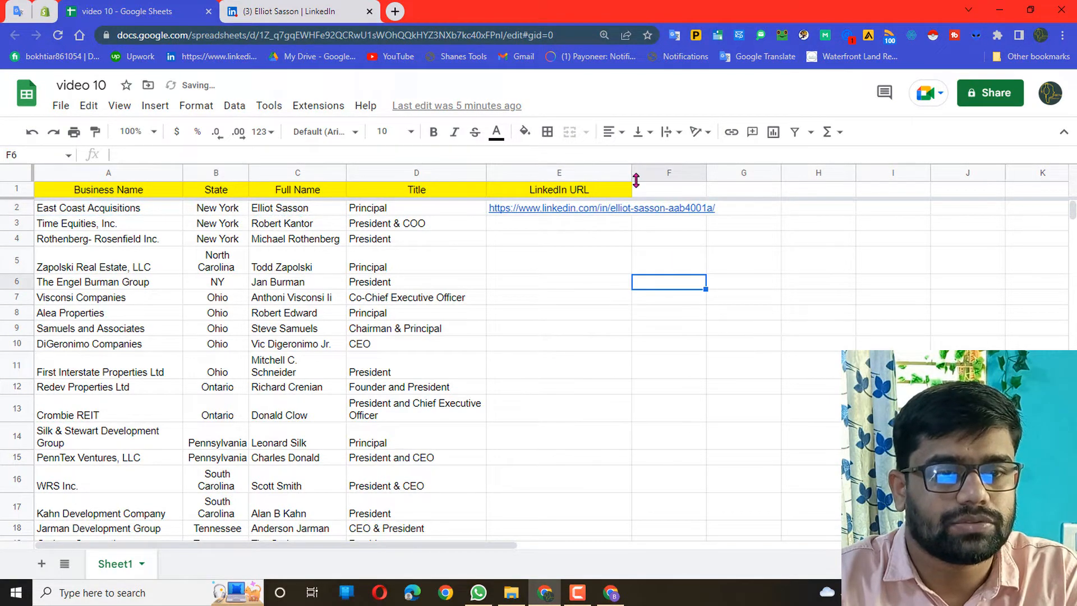
# Widen the LinkedIn URL column slightly and enter the headers Email in F1 and Phonr in G1.
pyautogui.moveTo(631, 171); pyautogui.dragTo(661, 193)
pyautogui.click(677, 193)
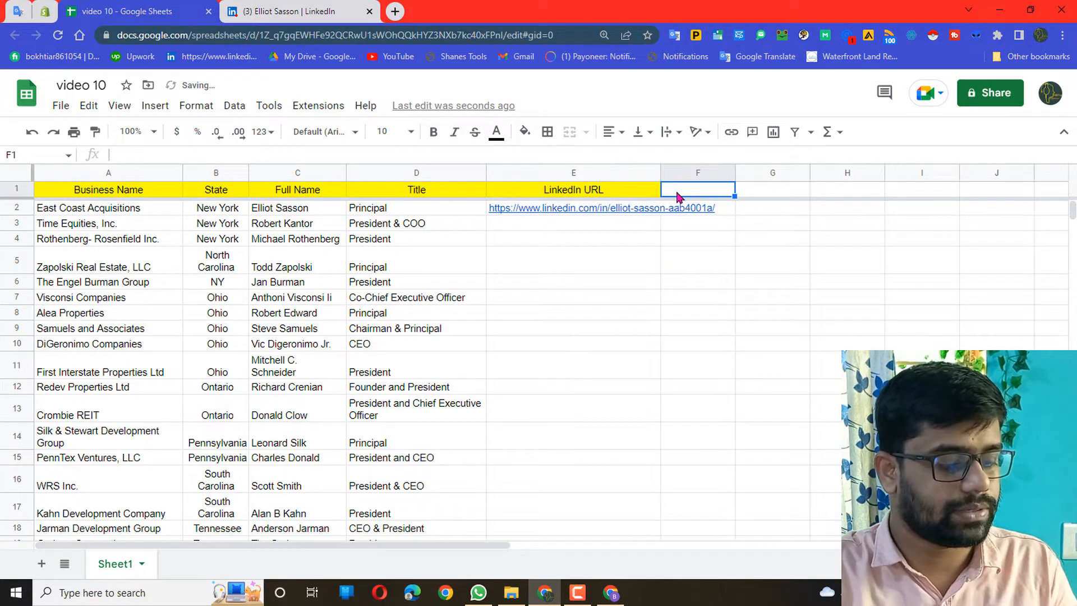
pyautogui.write('Em')
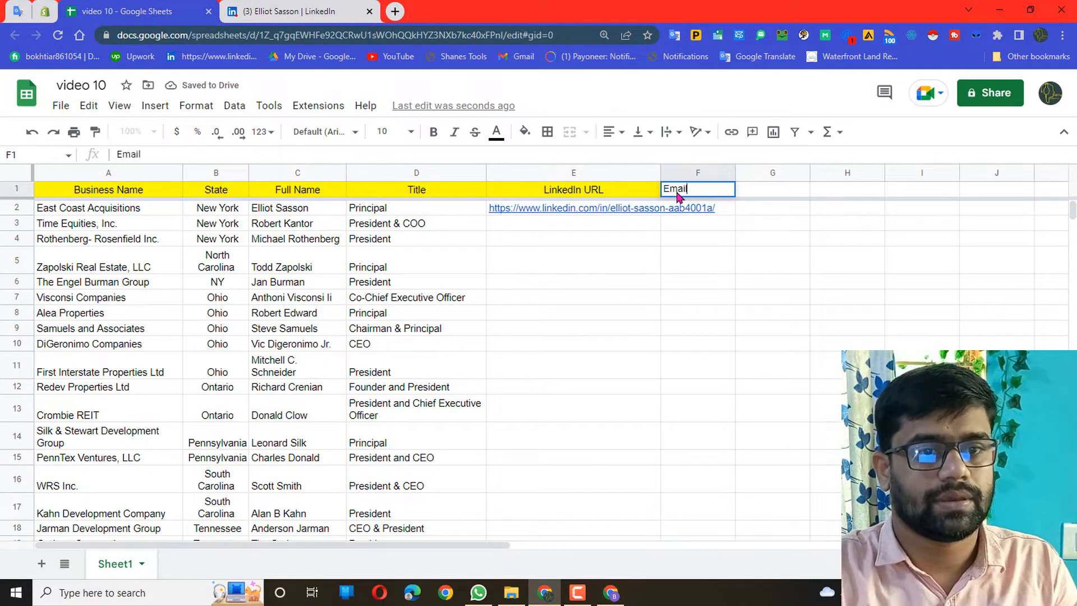
pyautogui.write('ail')
pyautogui.click(771, 190)
pyautogui.write('Phonr')
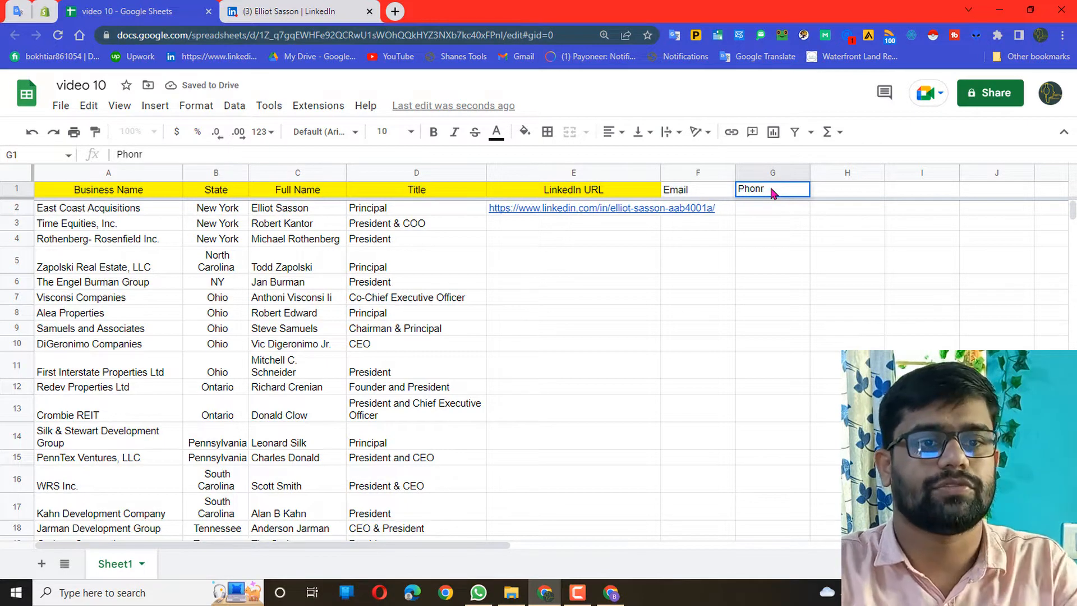
pyautogui.click(765, 212)
pyautogui.click(720, 215)
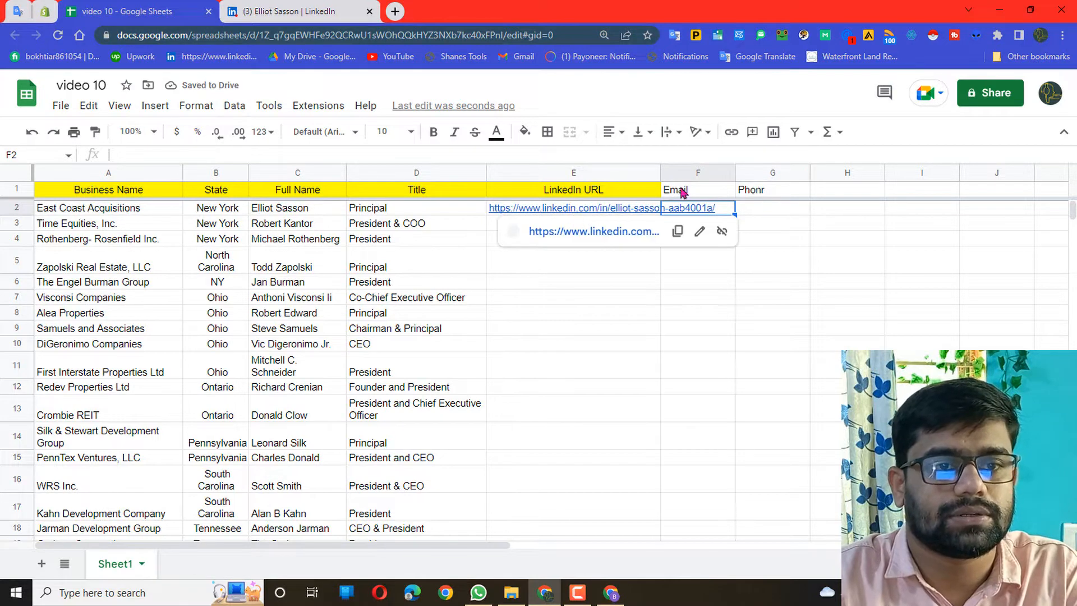
pyautogui.click(776, 210)
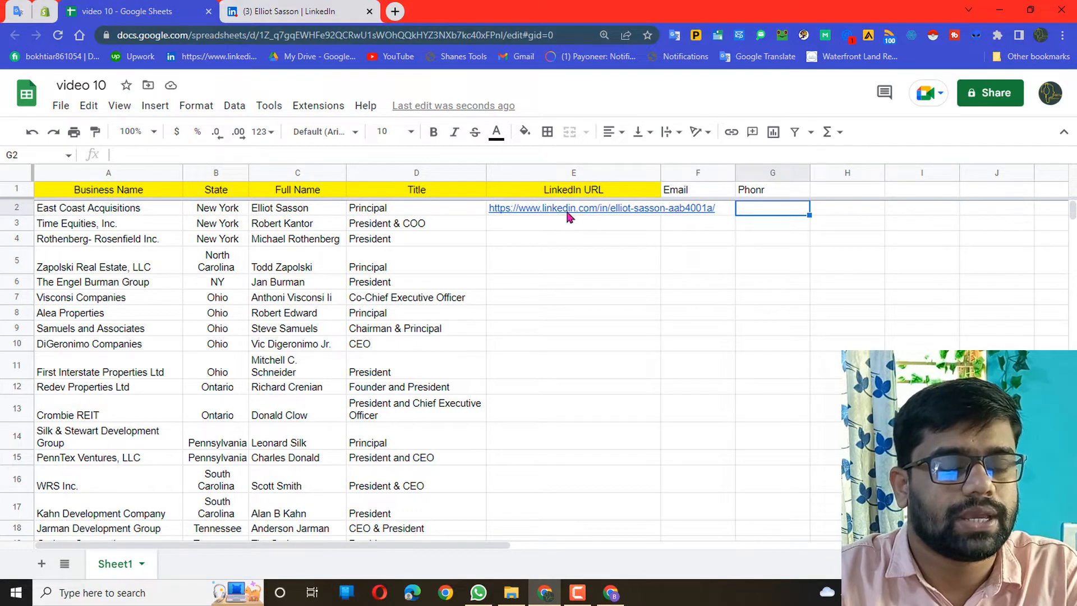
# Return to the LinkedIn profile and dismiss the SignalHire and Kendo pop-ups covering it.
pyautogui.moveTo(570, 214)
pyautogui.click(286, 11)
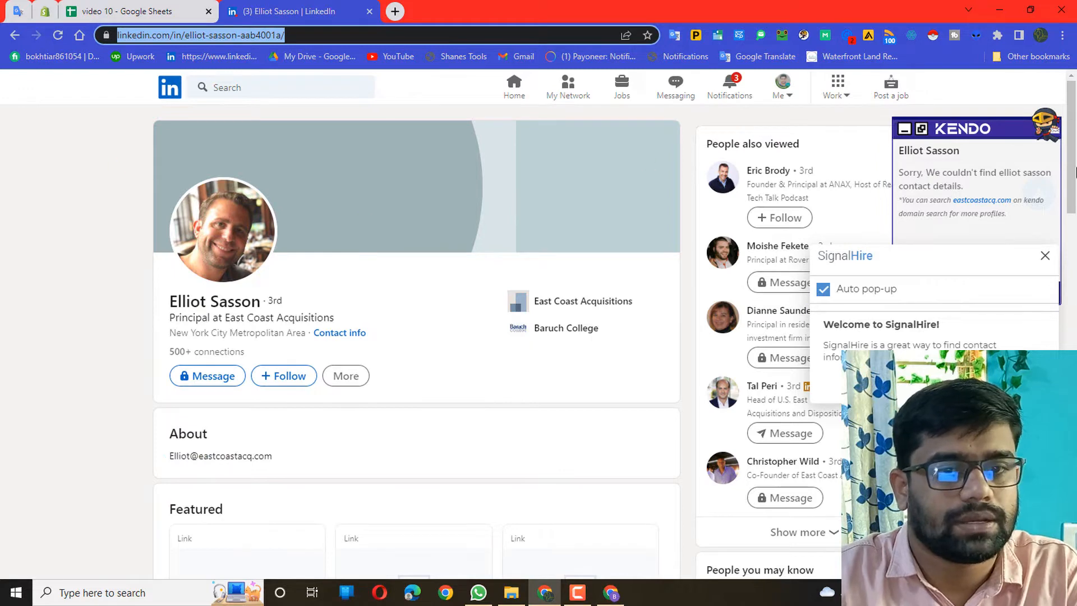
pyautogui.click(1044, 257)
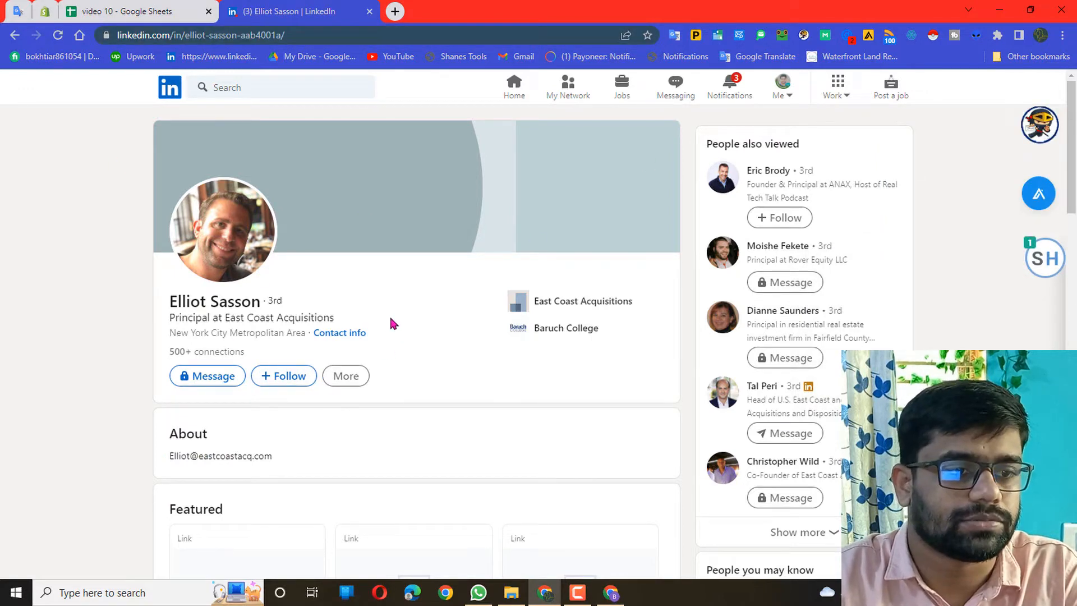
# Examine the profile's additional options, Experience and About sections for the contact's email address.
pyautogui.click(336, 382)
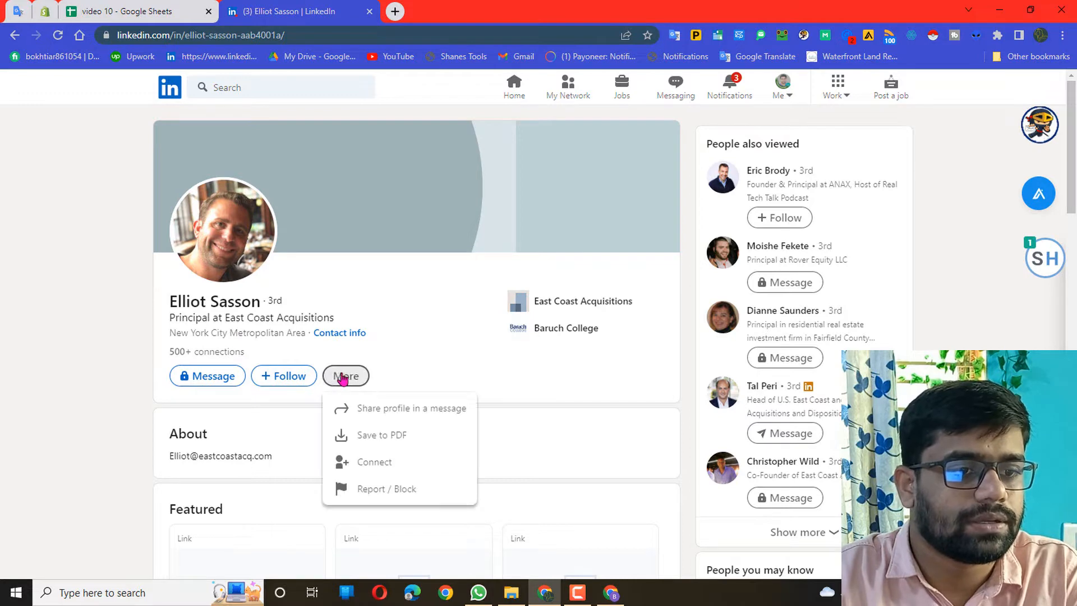
pyautogui.click(414, 314)
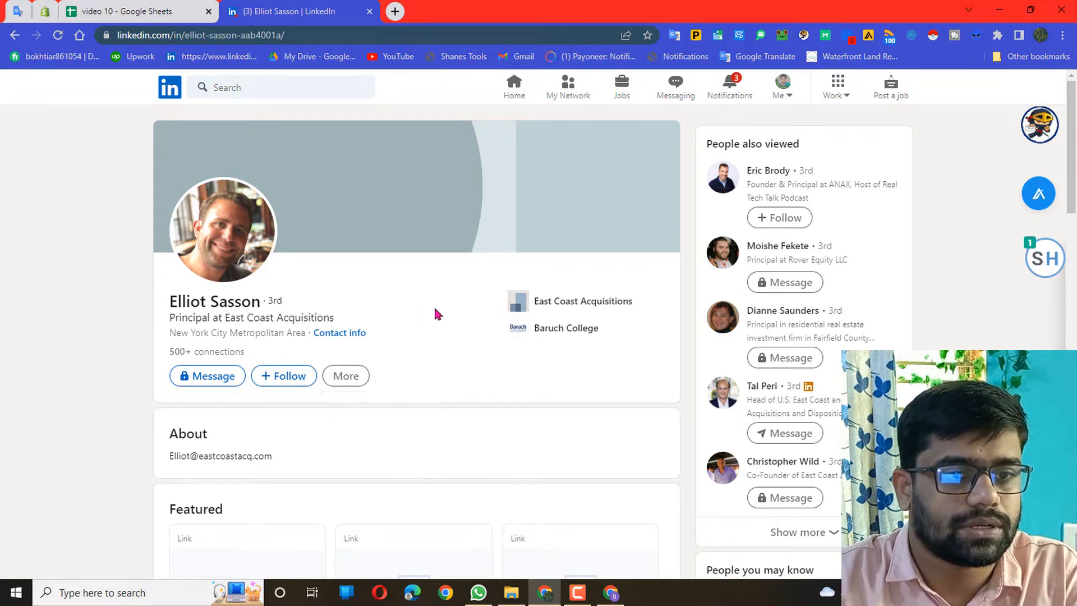
pyautogui.scroll(-10, 570, 308)
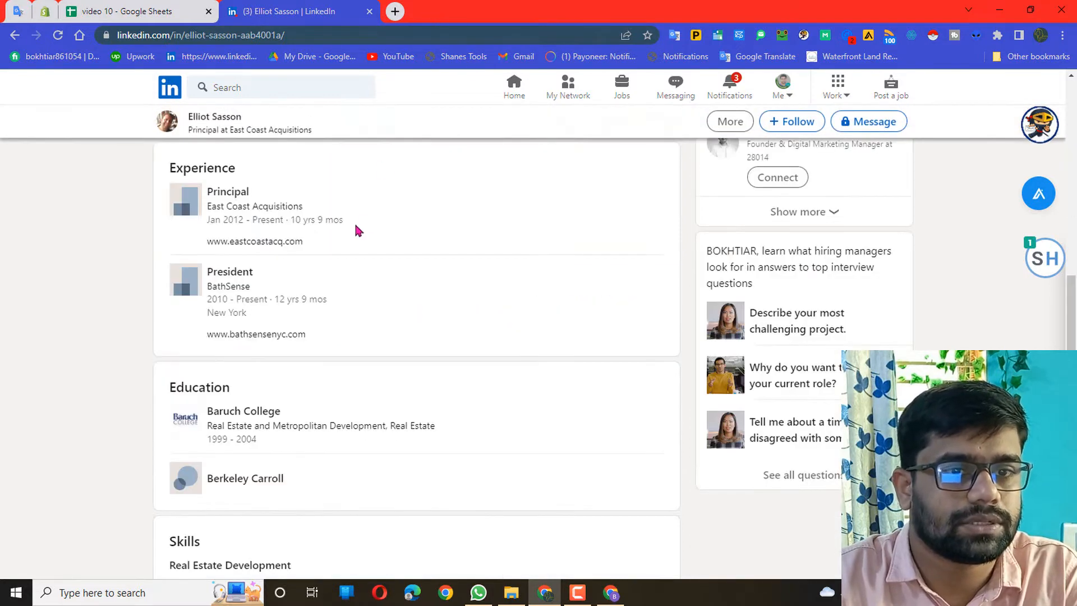
pyautogui.scroll(10, 356, 229)
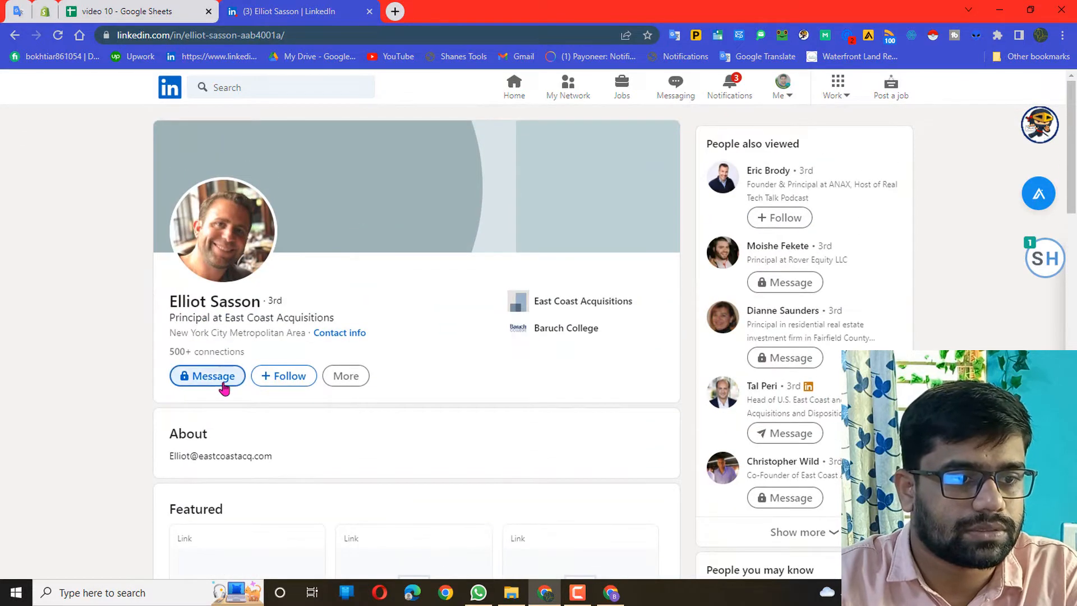
pyautogui.scroll(-3, 414, 353)
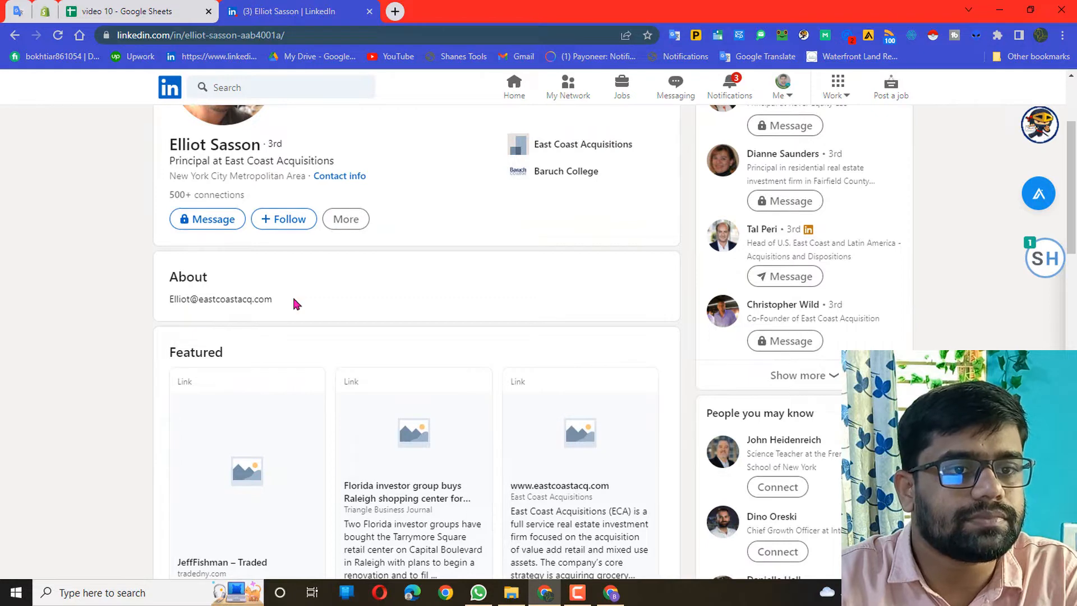
pyautogui.scroll(3, 315, 285)
pyautogui.scroll(-3, 320, 284)
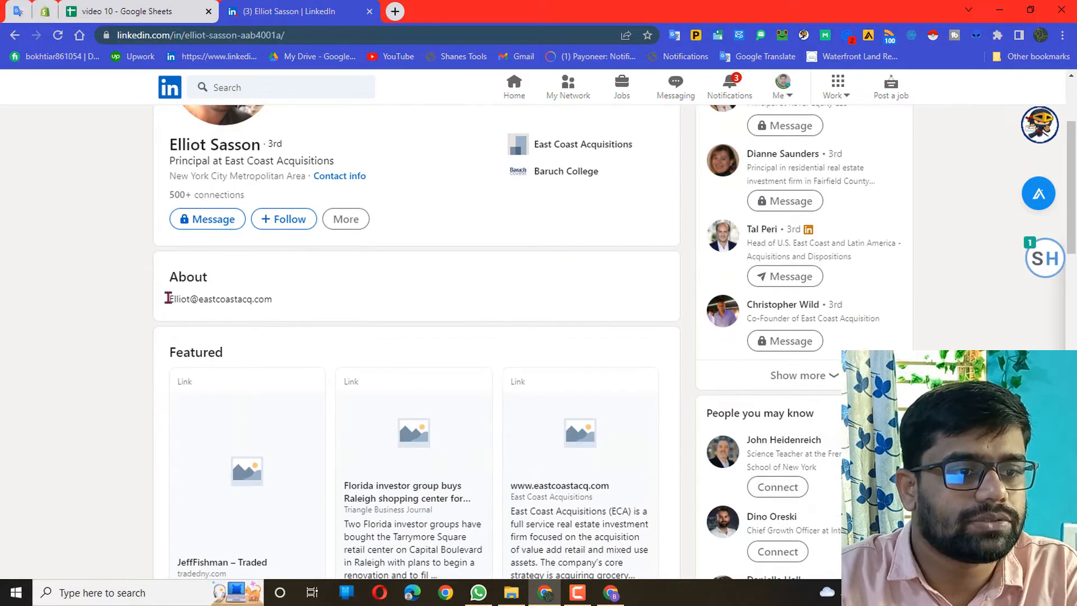
pyautogui.moveTo(171, 296); pyautogui.dragTo(260, 299)
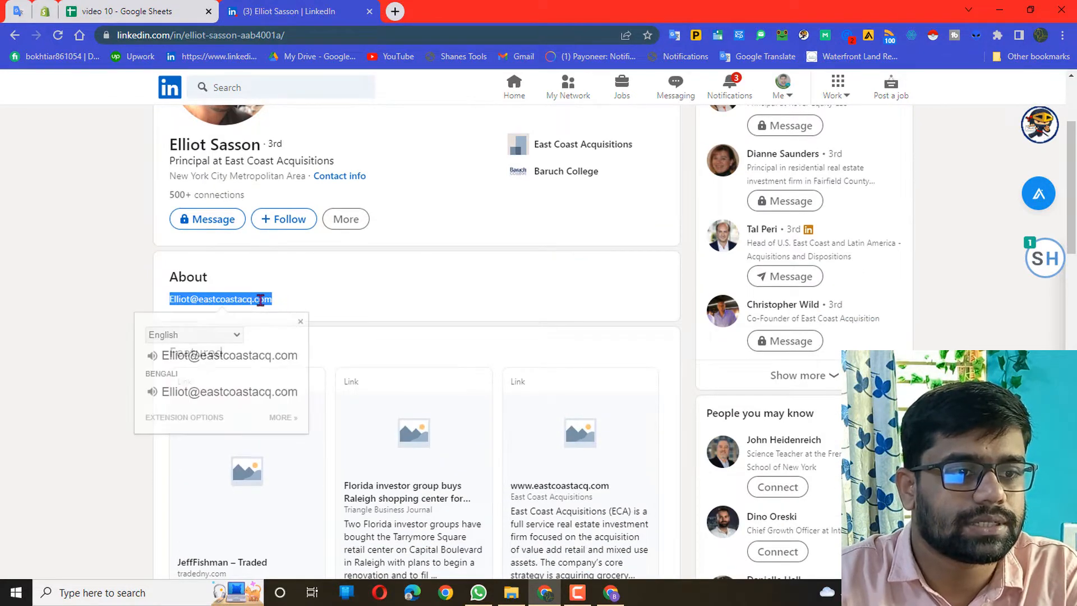
pyautogui.click(260, 299)
pyautogui.scroll(3, 357, 291)
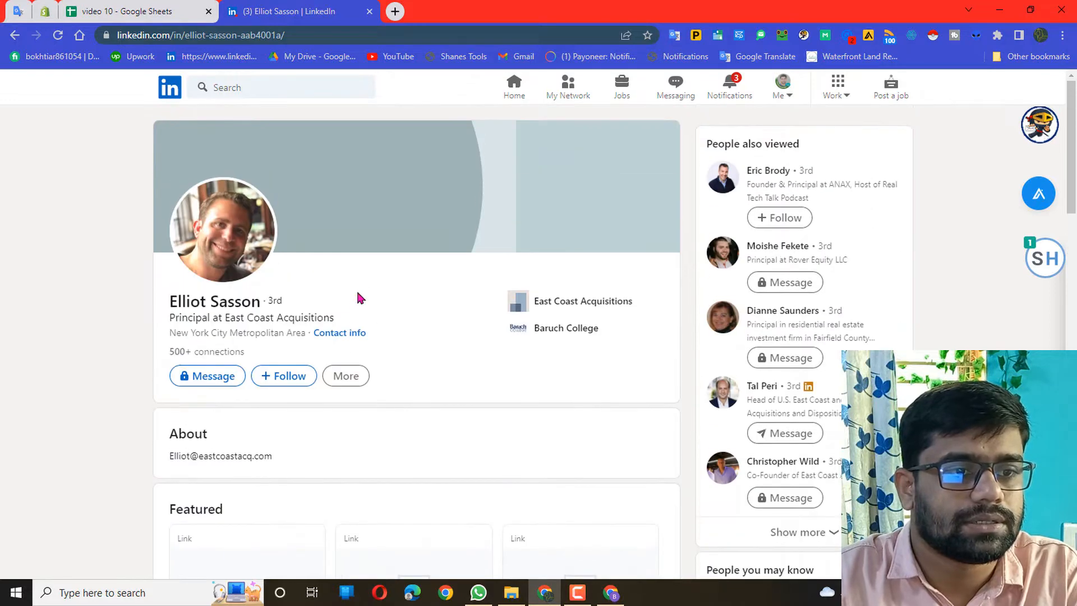
pyautogui.scroll(-3, 277, 299)
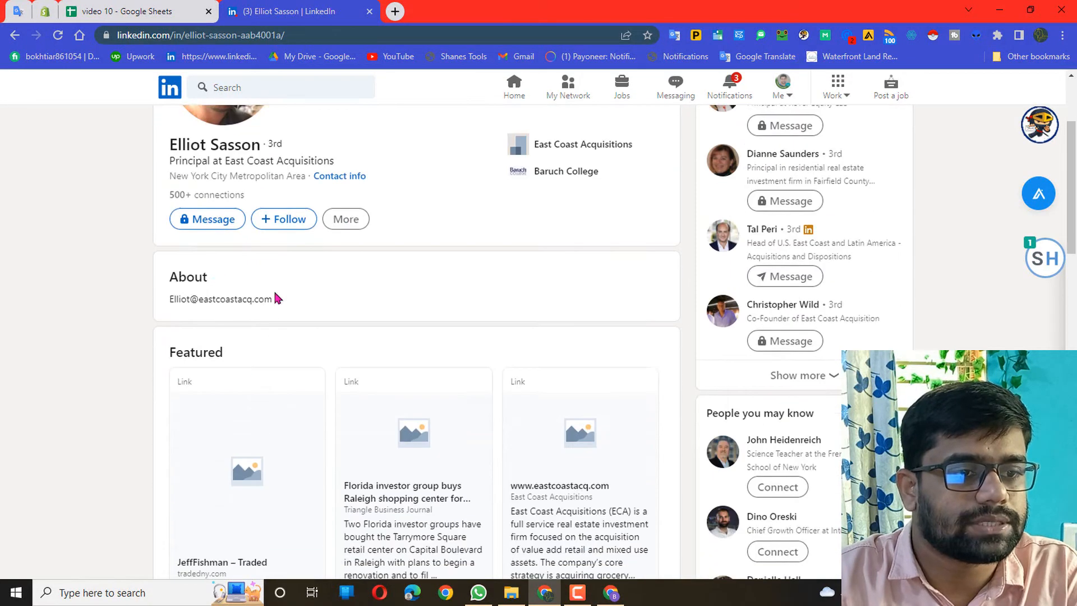
# Copy the contact's email address from the profile's About section and paste it into cell F2 of the lead sheet.
pyautogui.moveTo(273, 299); pyautogui.dragTo(171, 299)
pyautogui.rightClick(191, 299)
pyautogui.click(206, 308)
pyautogui.click(190, 20)
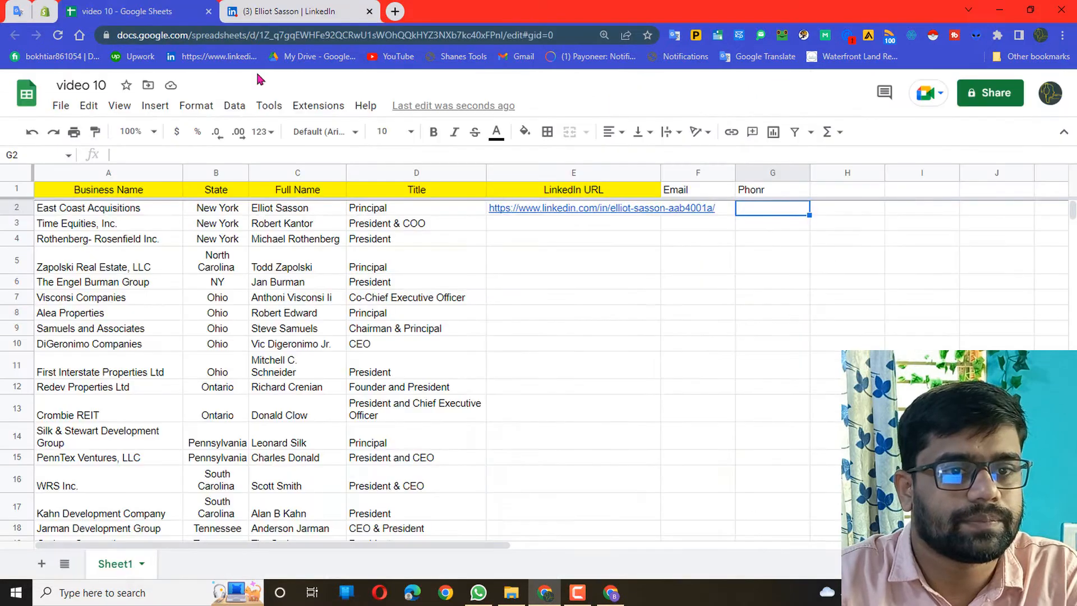
pyautogui.doubleClick(707, 209)
pyautogui.rightClick(705, 208)
pyautogui.click(735, 309)
pyautogui.click(689, 286)
pyautogui.click(752, 209)
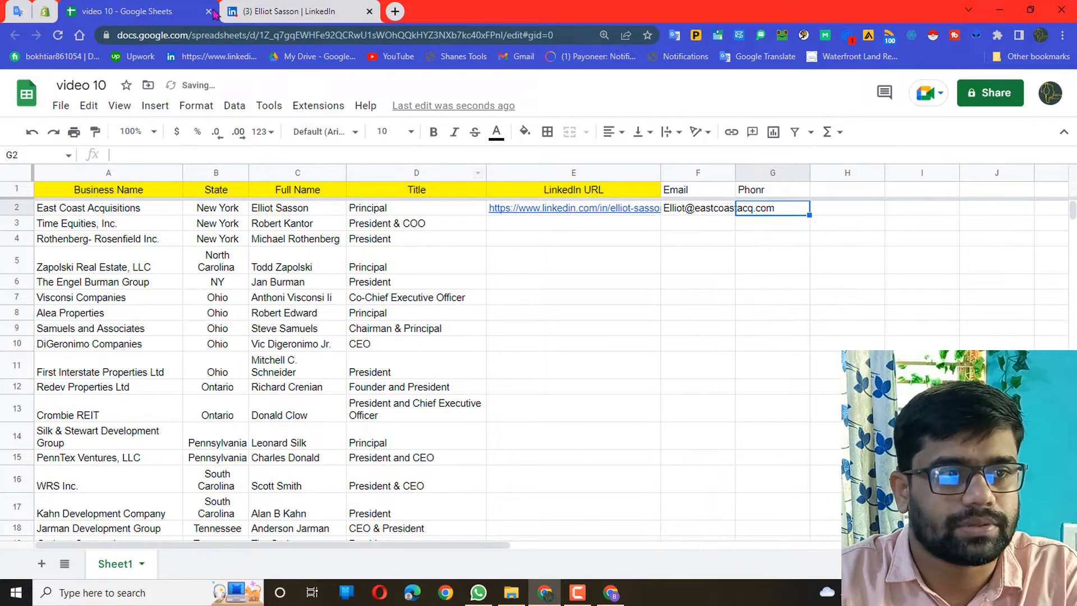
# Return to the LinkedIn profile, check the Kendo extension for the contact's details and minimize it again.
pyautogui.click(297, 11)
pyautogui.scroll(3, 428, 347)
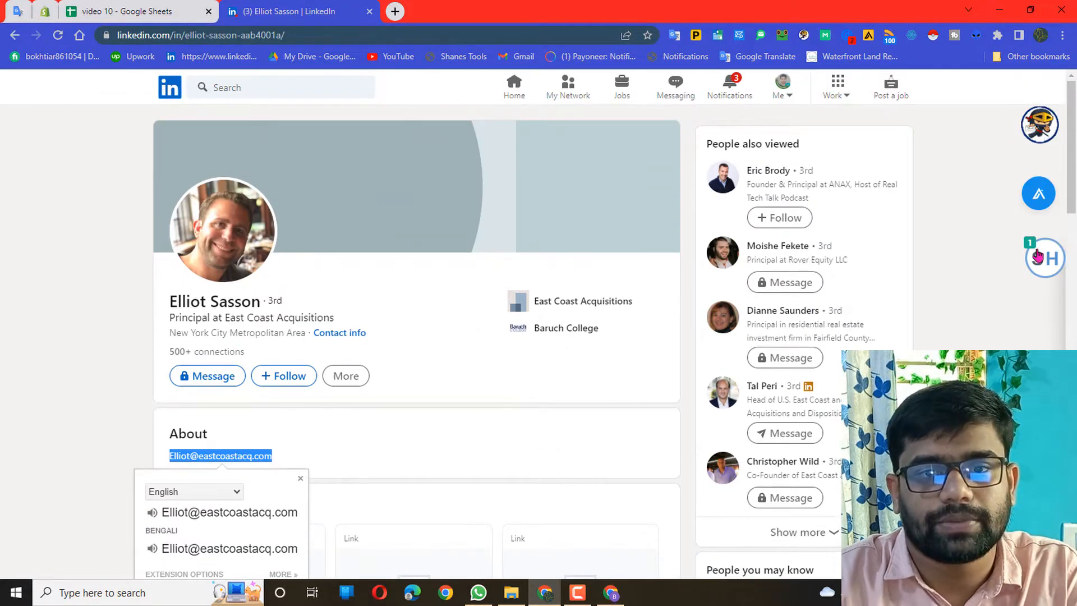
pyautogui.click(991, 177)
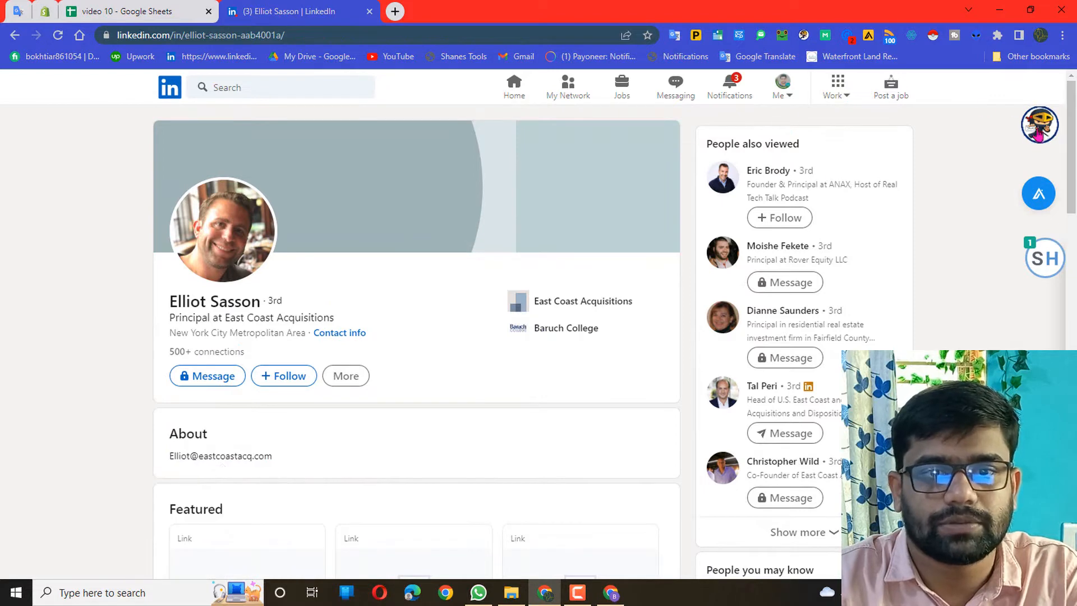
pyautogui.click(1038, 133)
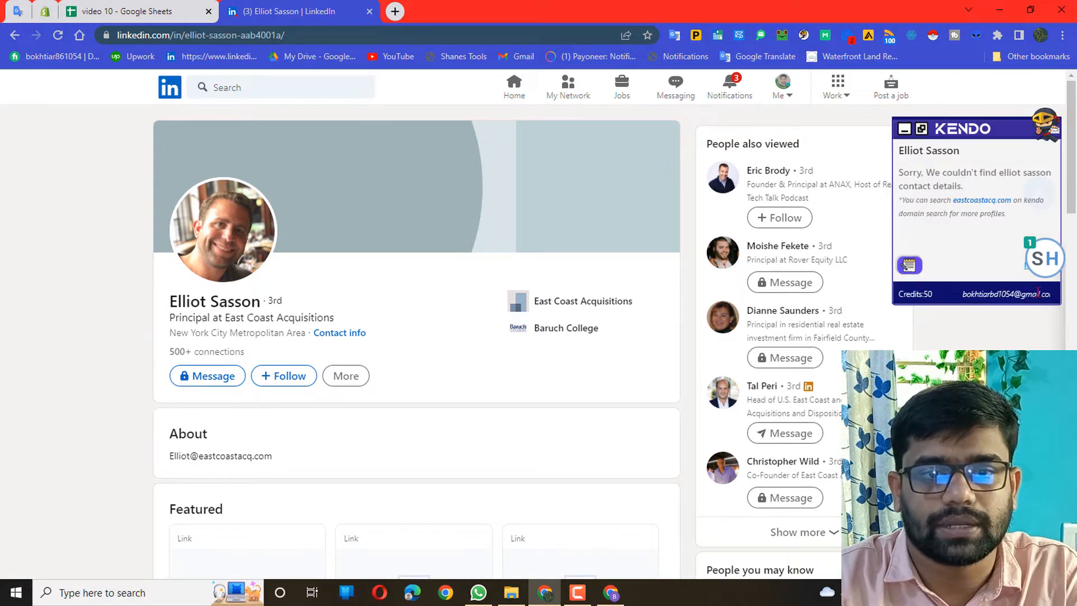
pyautogui.click(905, 130)
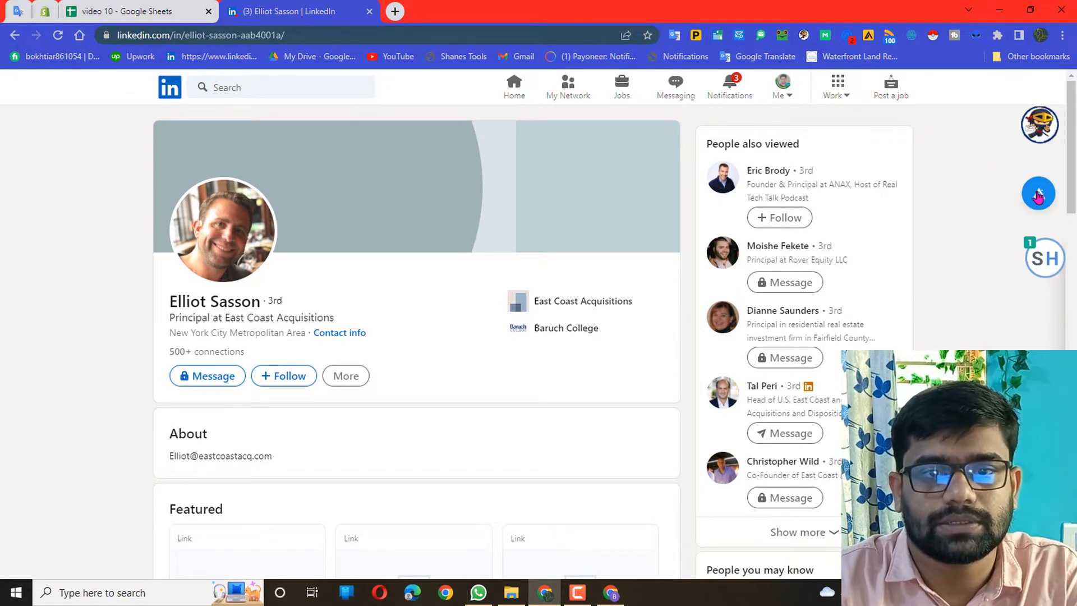
# Check the Apollo.io extension for the contact's email and phone number on the open profile and minimize it again.
pyautogui.click(1038, 193)
pyautogui.click(994, 178)
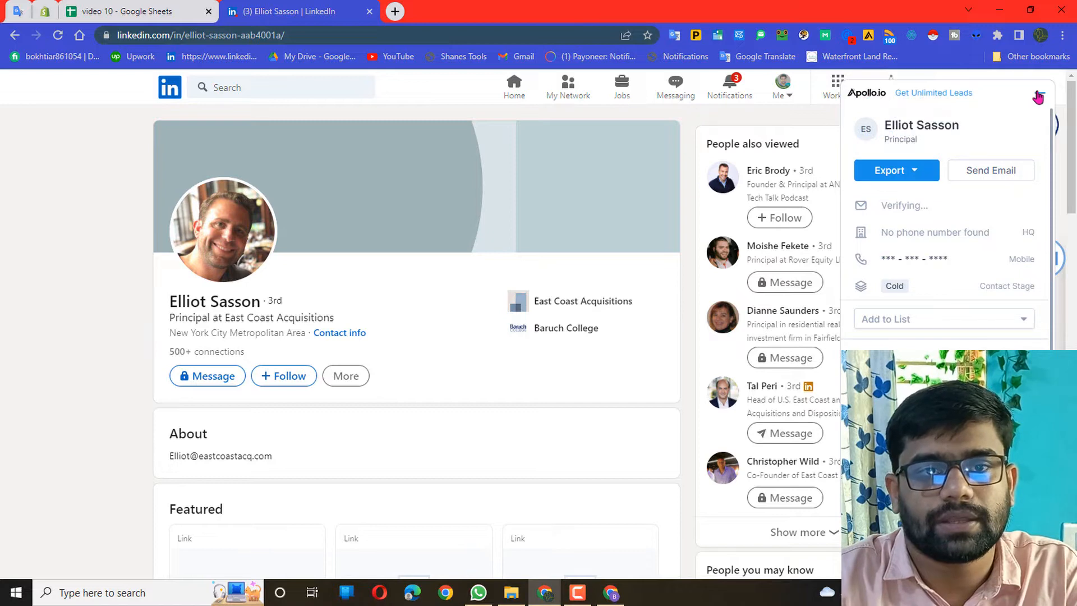
pyautogui.click(1039, 93)
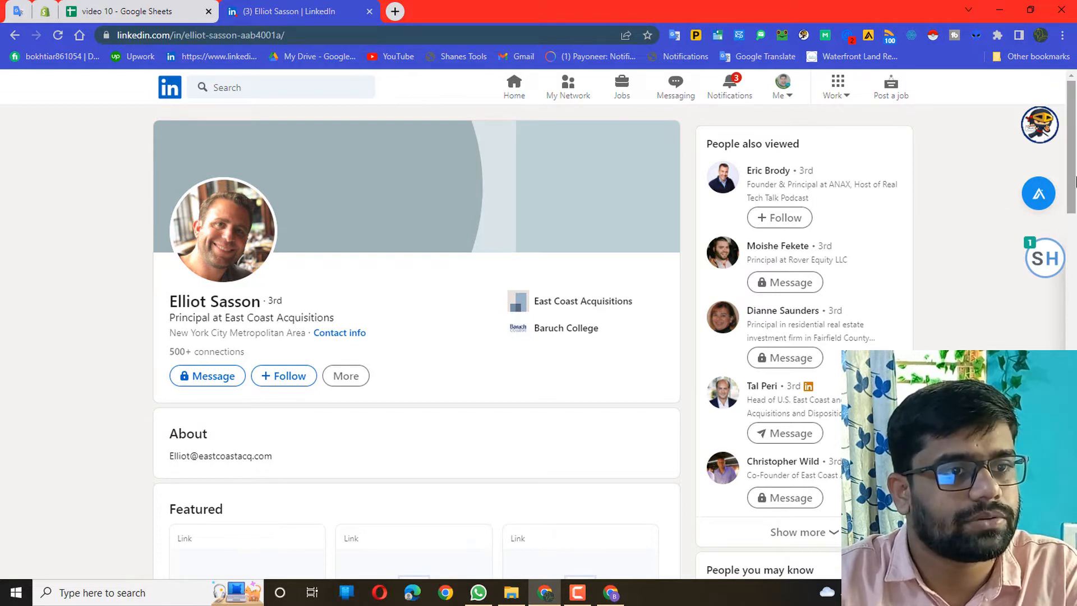
# Examine the installed browser extensions on the extension management page and return to the LinkedIn profile.
pyautogui.click(999, 35)
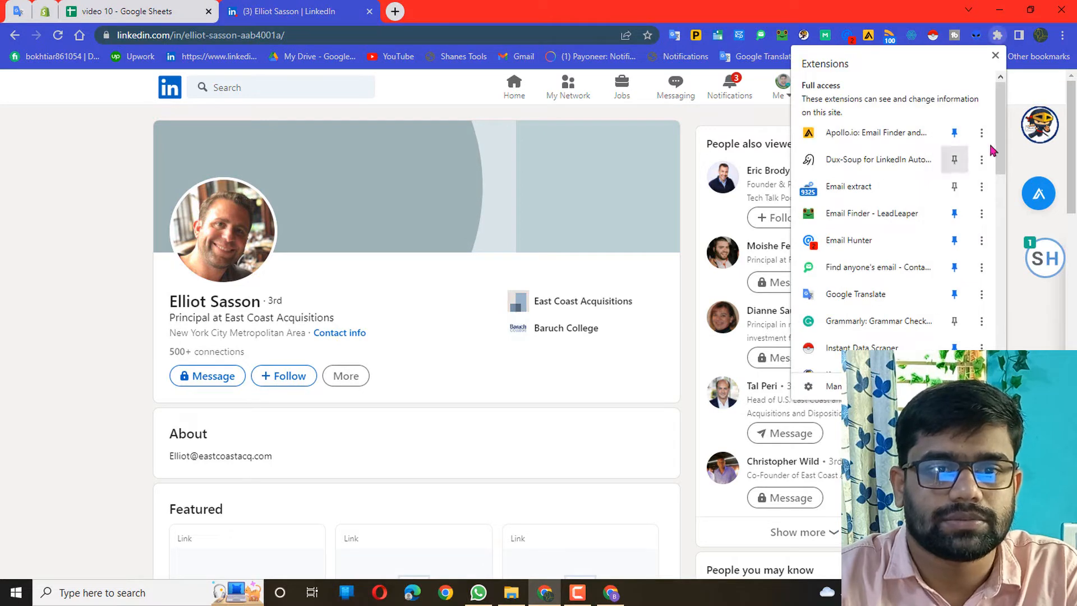
pyautogui.scroll(-1, 864, 325)
pyautogui.click(828, 386)
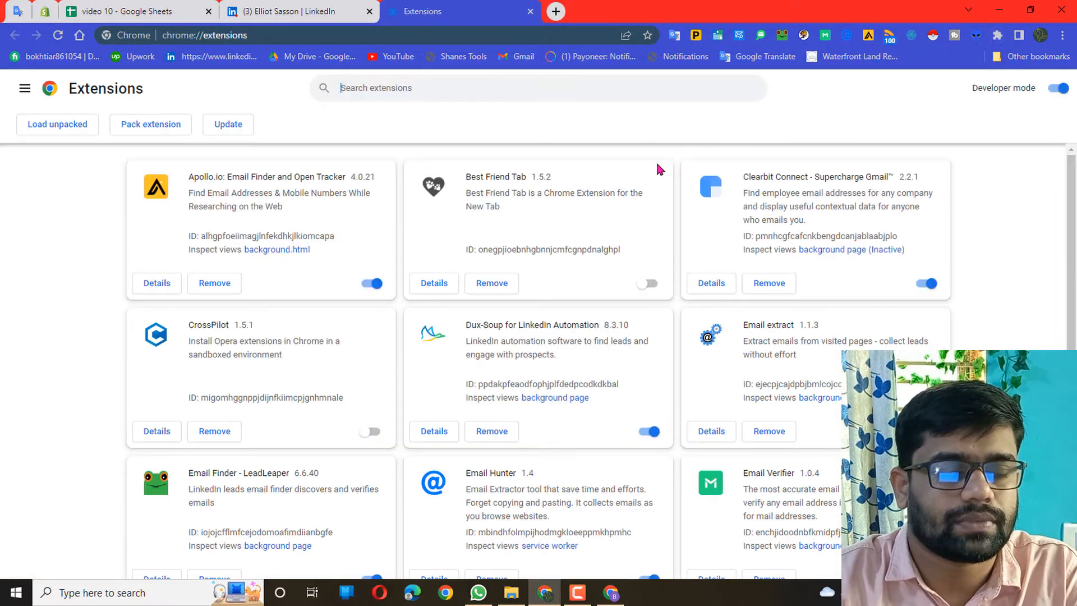
pyautogui.scroll(-8, 727, 283)
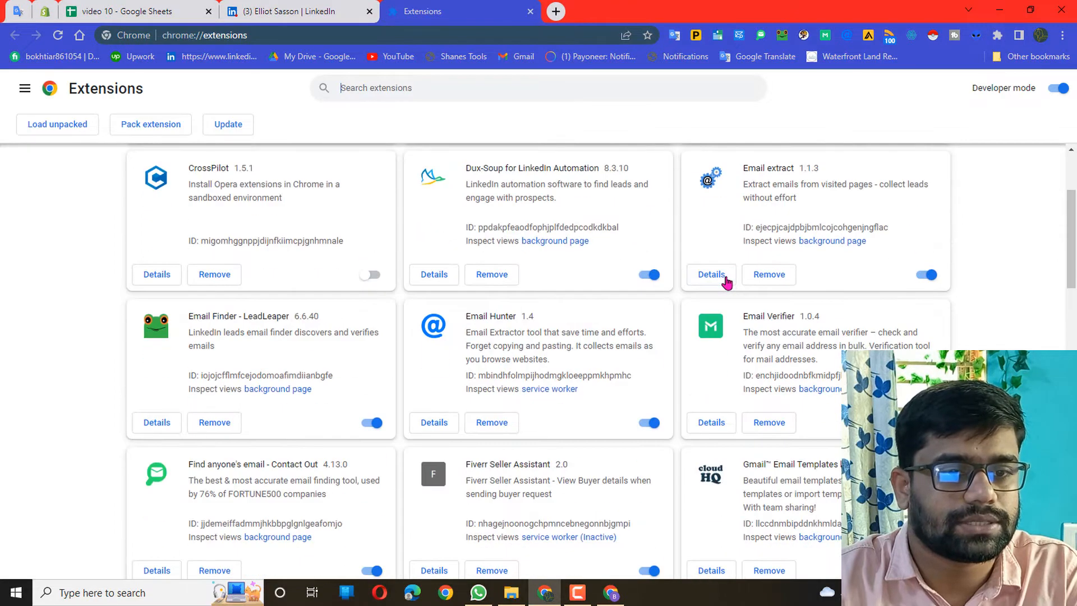
pyautogui.scroll(8, 565, 259)
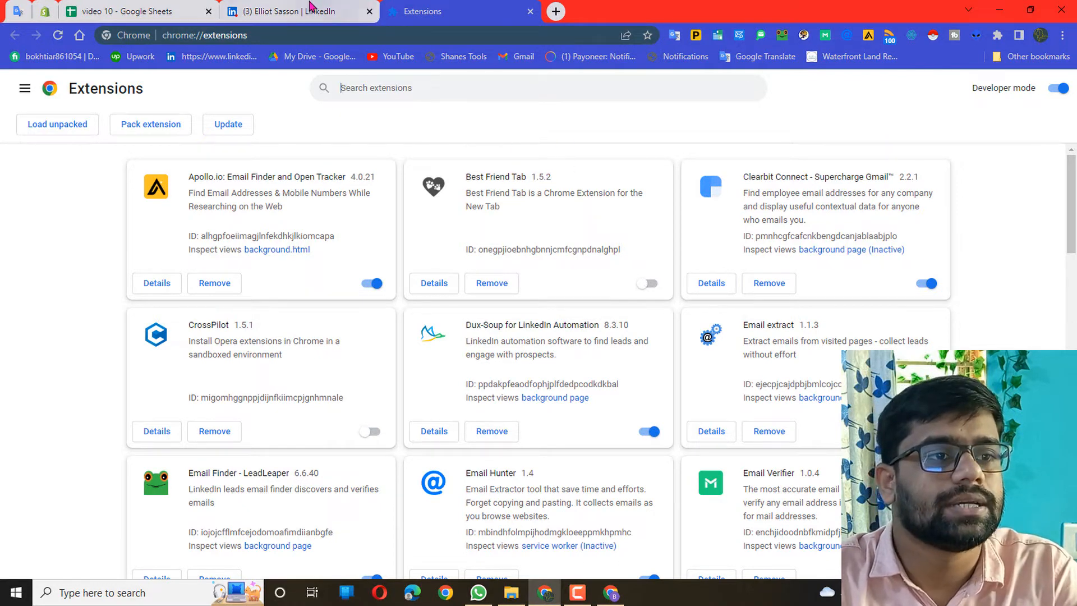
pyautogui.click(283, 9)
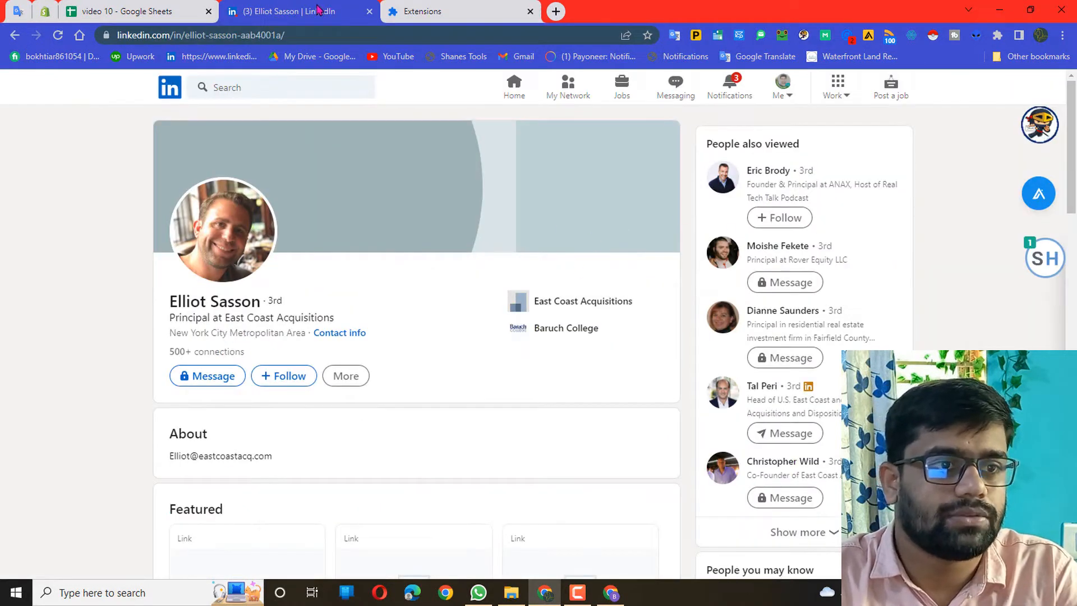
# Copy the contact's full name from cell C3 of the lead sheet and enter it in the LinkedIn search.
pyautogui.click(129, 11)
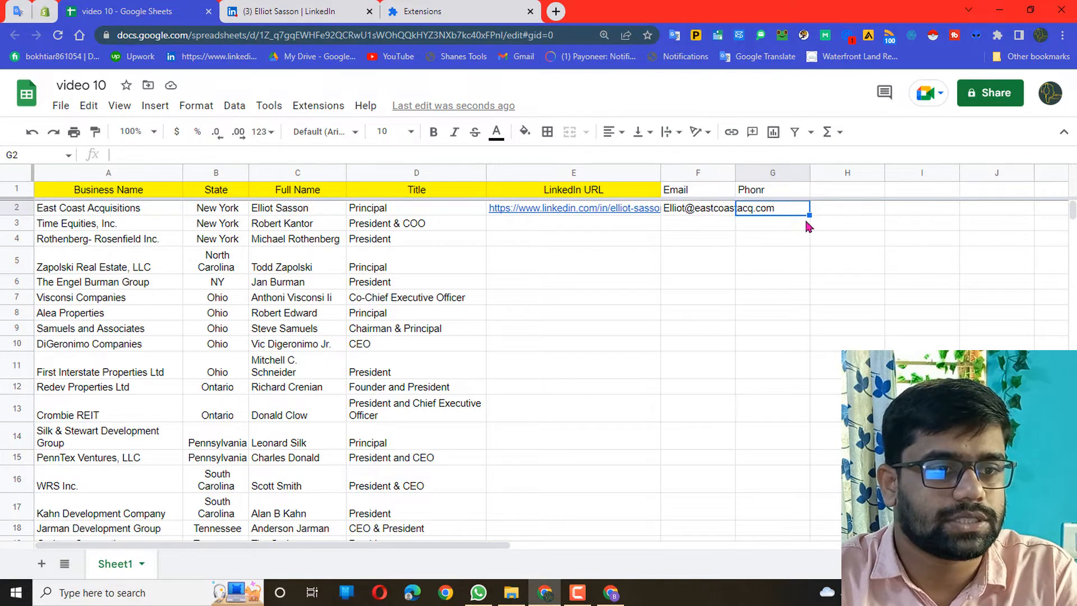
pyautogui.click(282, 227)
pyautogui.rightClick(284, 228)
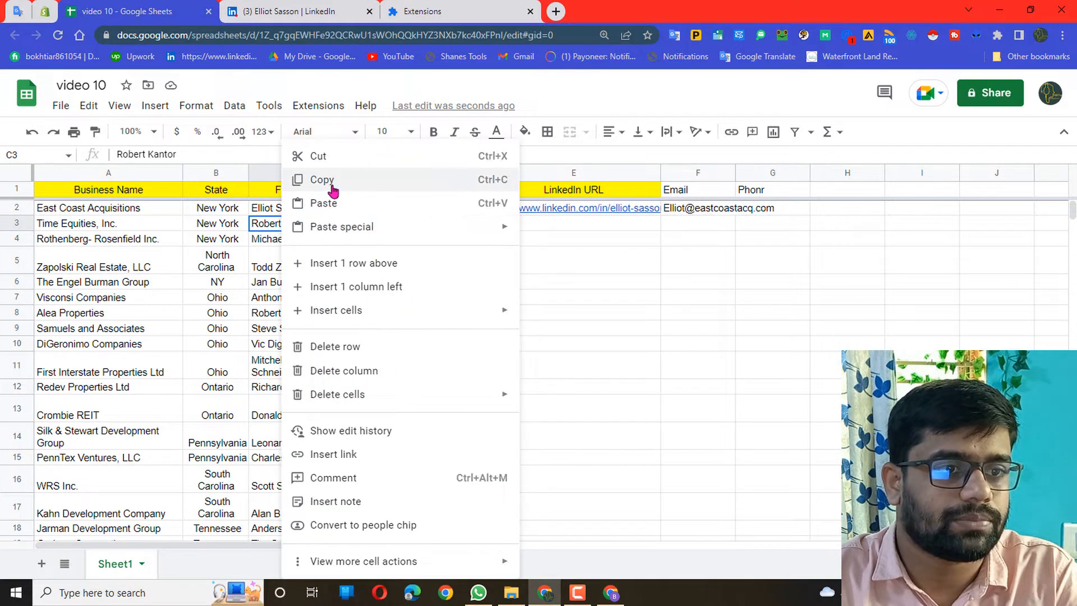
pyautogui.click(315, 178)
pyautogui.click(298, 11)
pyautogui.click(288, 83)
pyautogui.rightClick(247, 85)
pyautogui.click(298, 183)
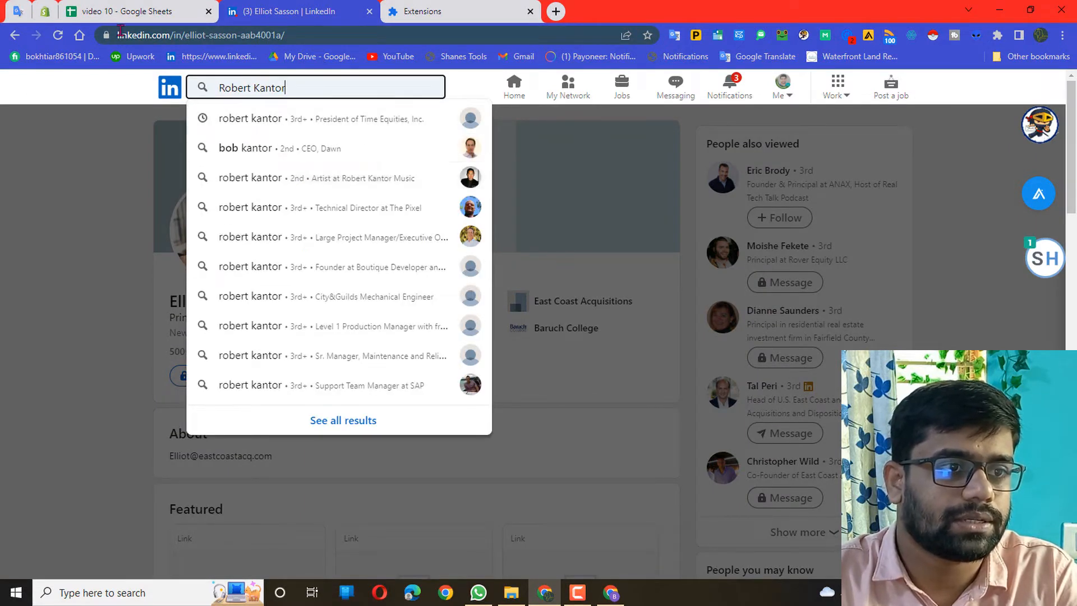
# Check the contact's row in the sheet and open the matching LinkedIn profile of the President of Time Equities, Inc.
pyautogui.click(126, 11)
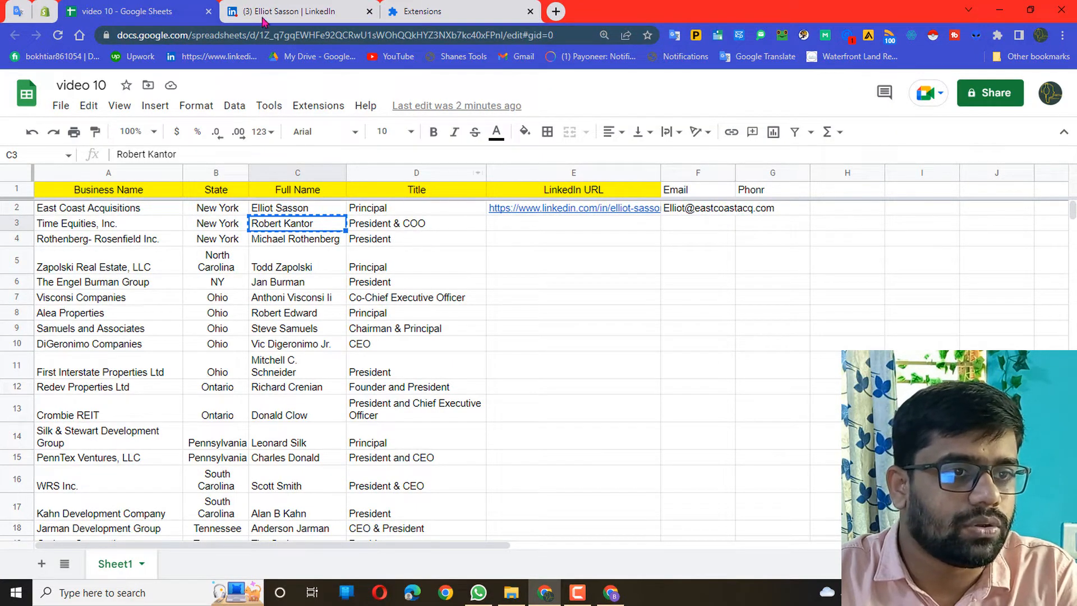
pyautogui.click(297, 11)
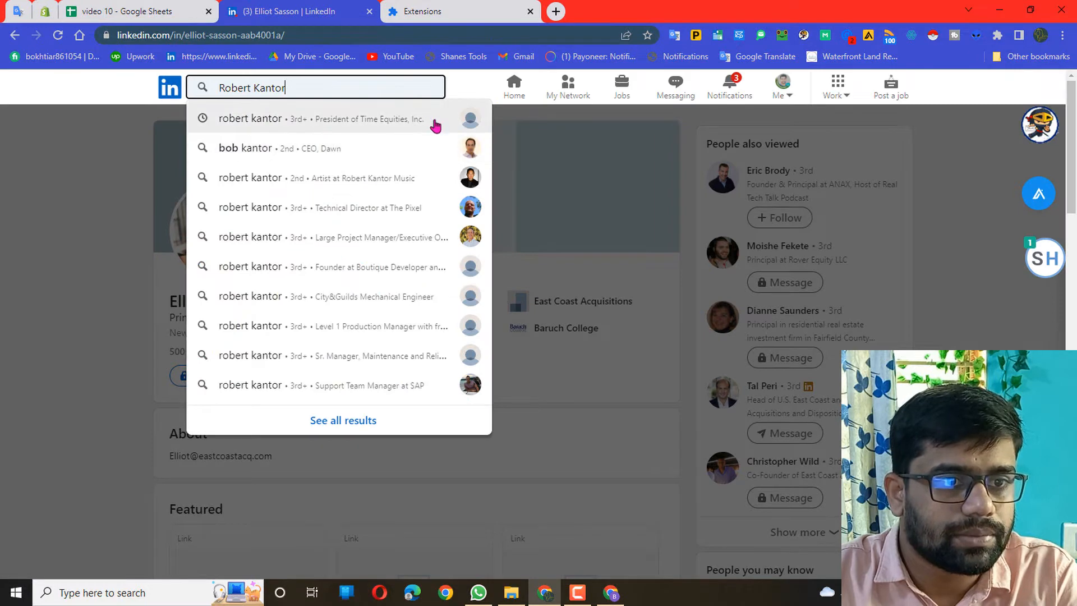
pyautogui.click(394, 120)
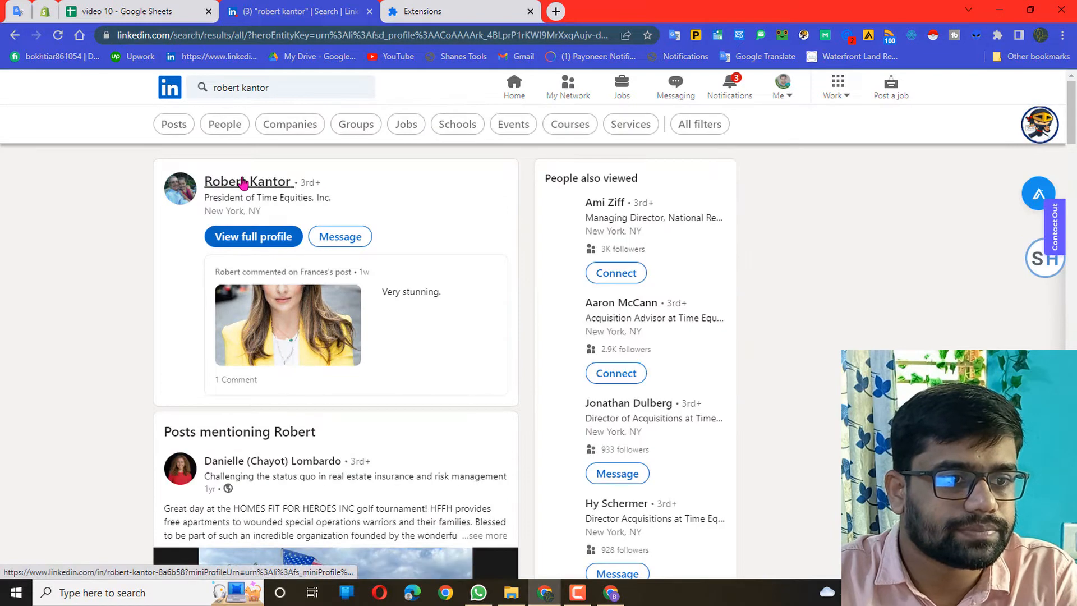
pyautogui.click(243, 182)
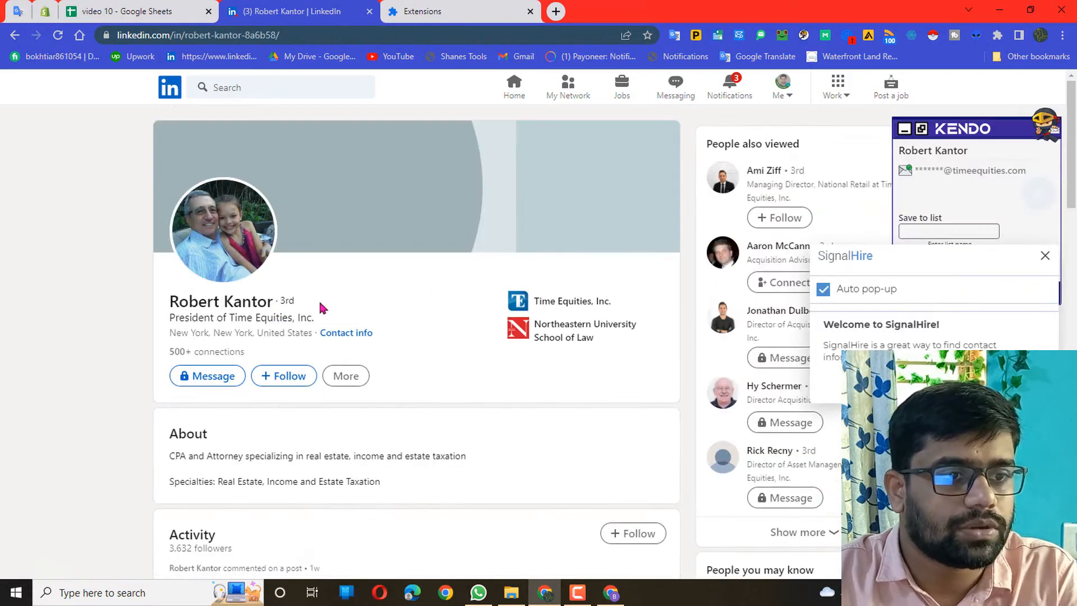
# Compare the business name in cell A3 of the lead sheet with the company on the opened LinkedIn profile.
pyautogui.click(132, 10)
pyautogui.click(49, 227)
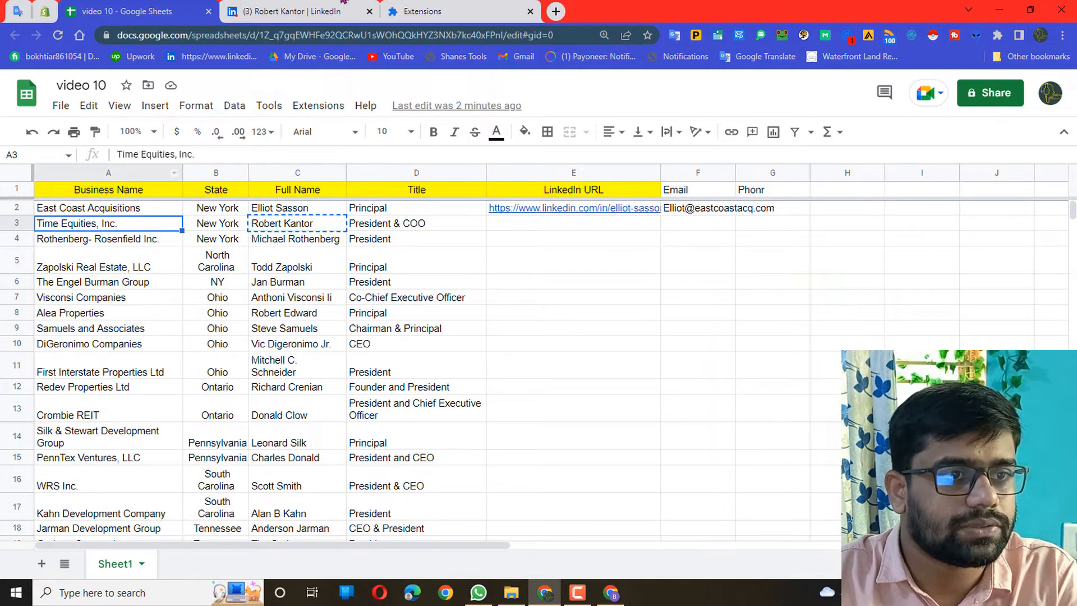
pyautogui.click(297, 11)
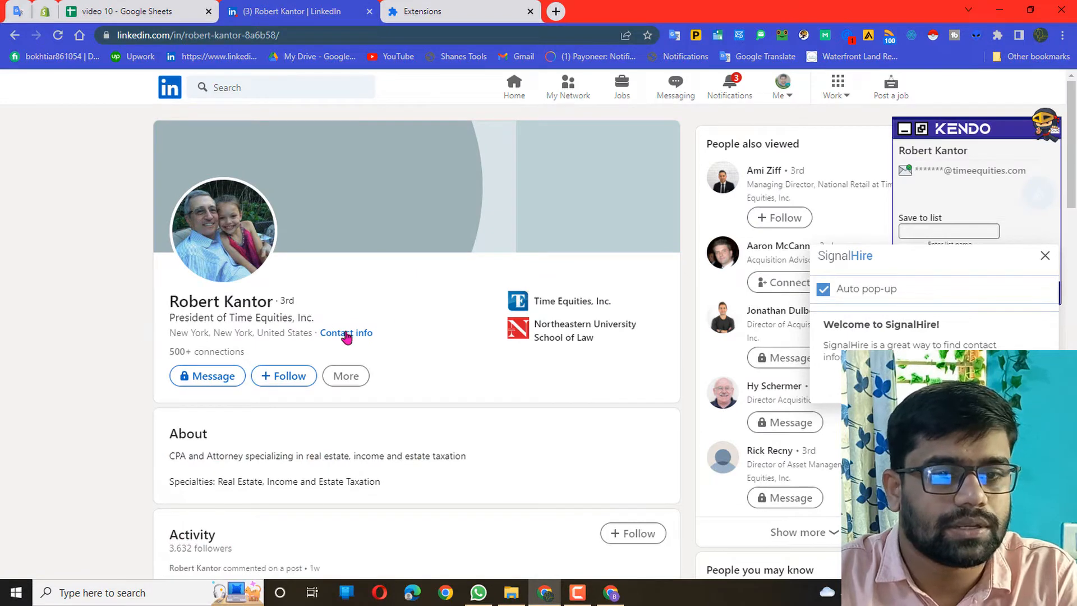
# Dismiss the SignalHire pop-up and copy the LinkedIn profile's address into cell E3 of the lead sheet.
pyautogui.click(1045, 256)
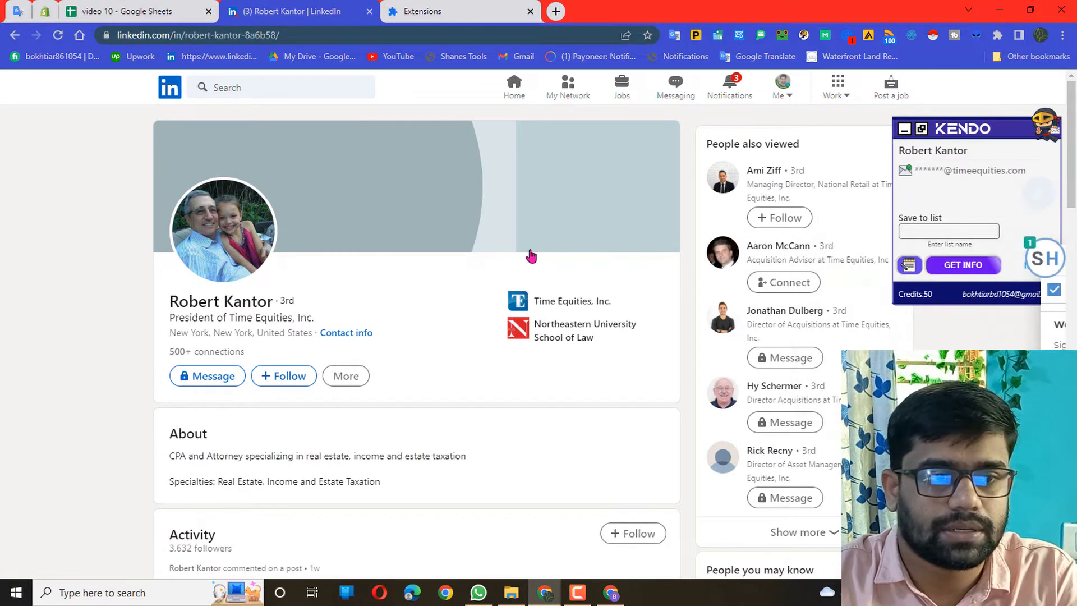
pyautogui.click(343, 35)
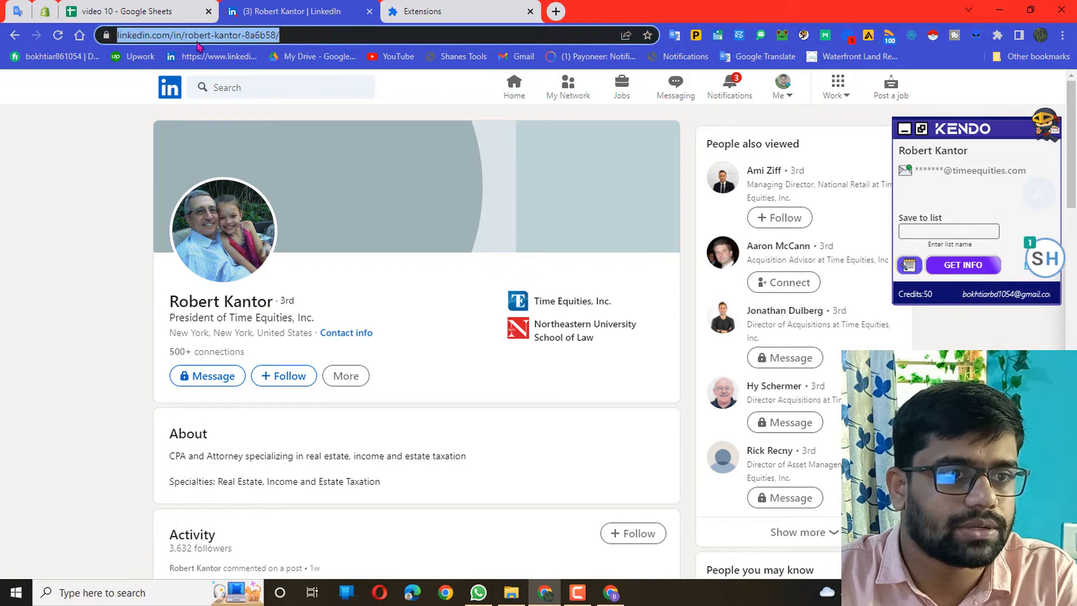
pyautogui.rightClick(195, 39)
pyautogui.click(225, 93)
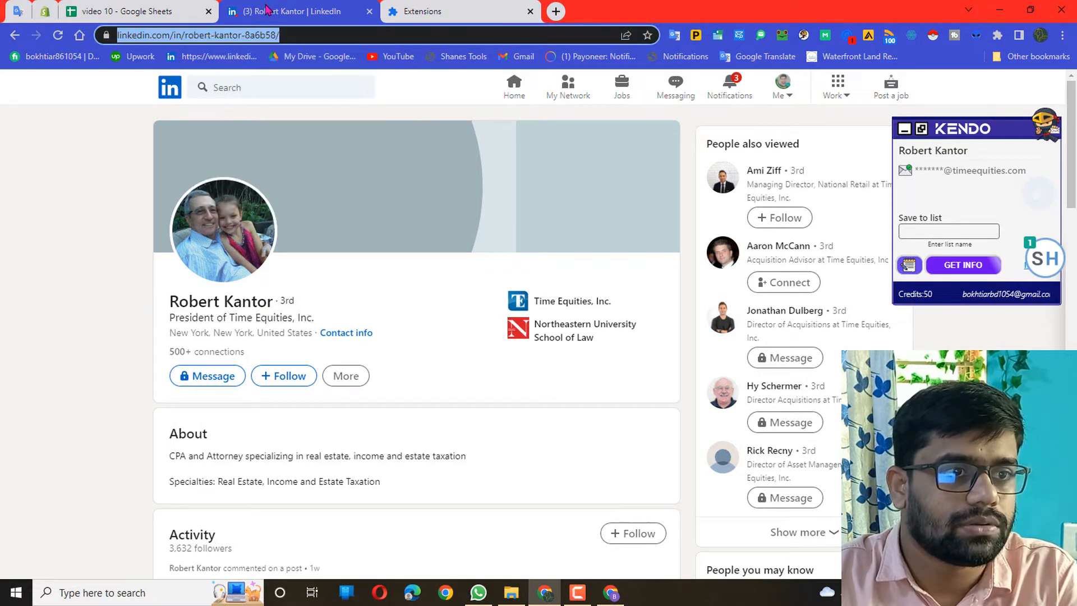
pyautogui.click(137, 7)
pyautogui.doubleClick(555, 223)
pyautogui.rightClick(555, 223)
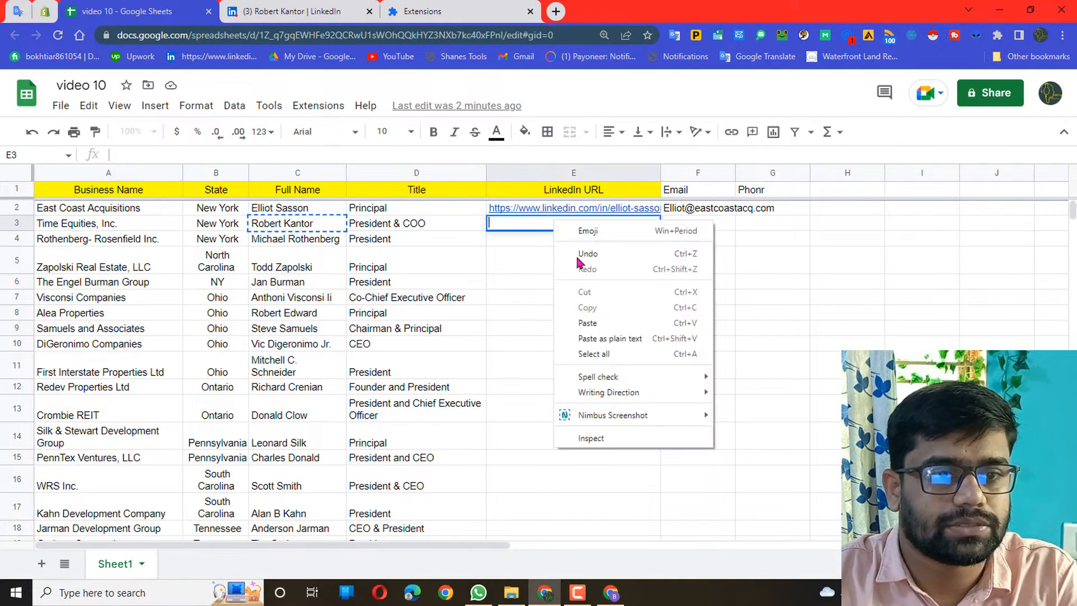
pyautogui.click(590, 323)
pyautogui.click(772, 328)
pyautogui.click(698, 224)
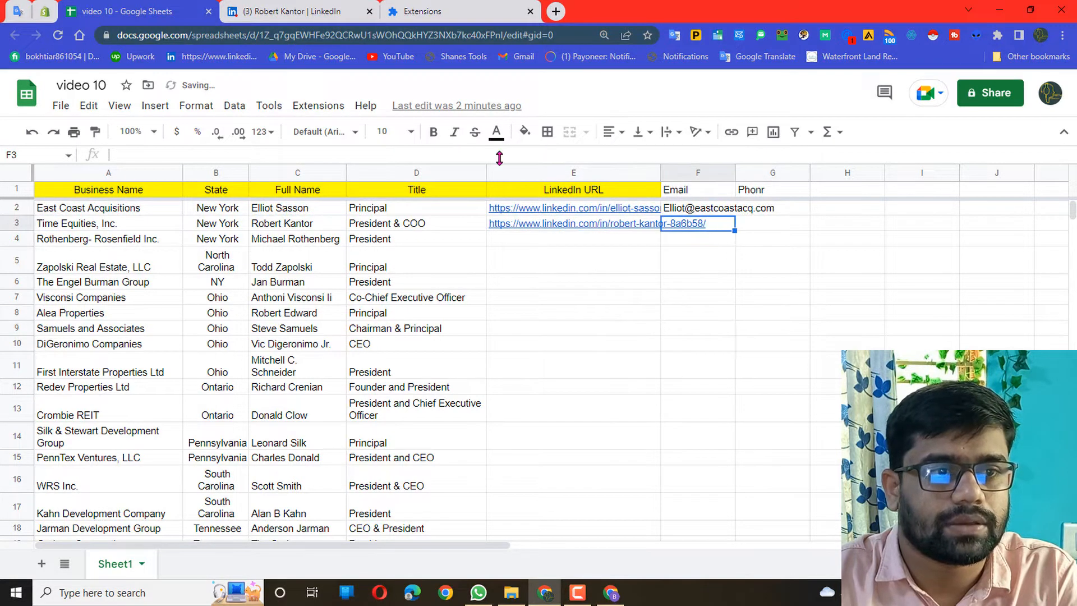
# Return to the LinkedIn profile, minimize Kendo and reveal the contact's email and phone number in the Apollo.io extension.
pyautogui.click(308, 21)
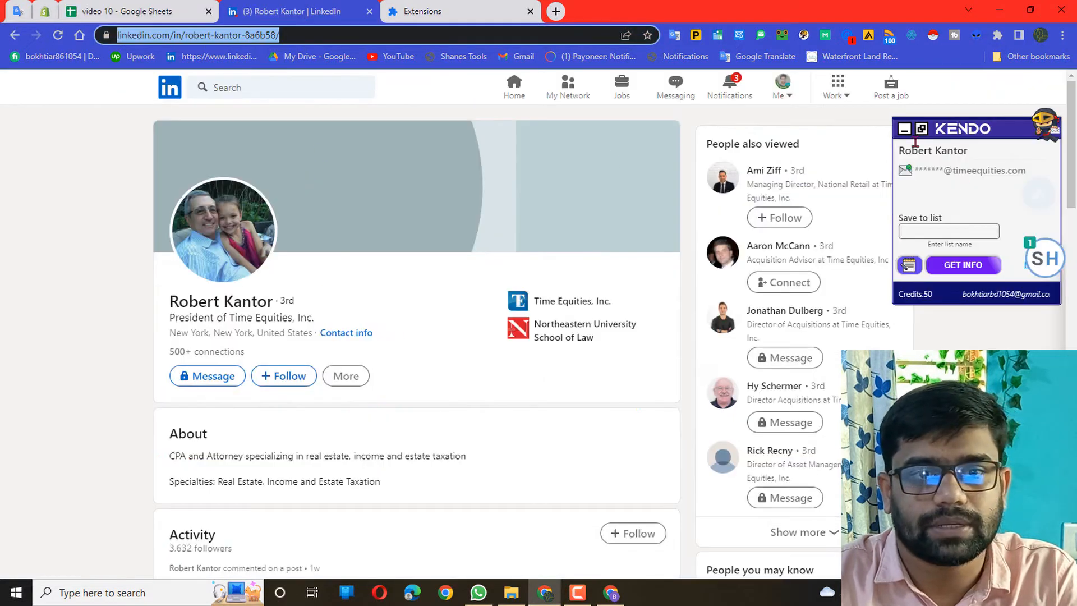
pyautogui.click(905, 130)
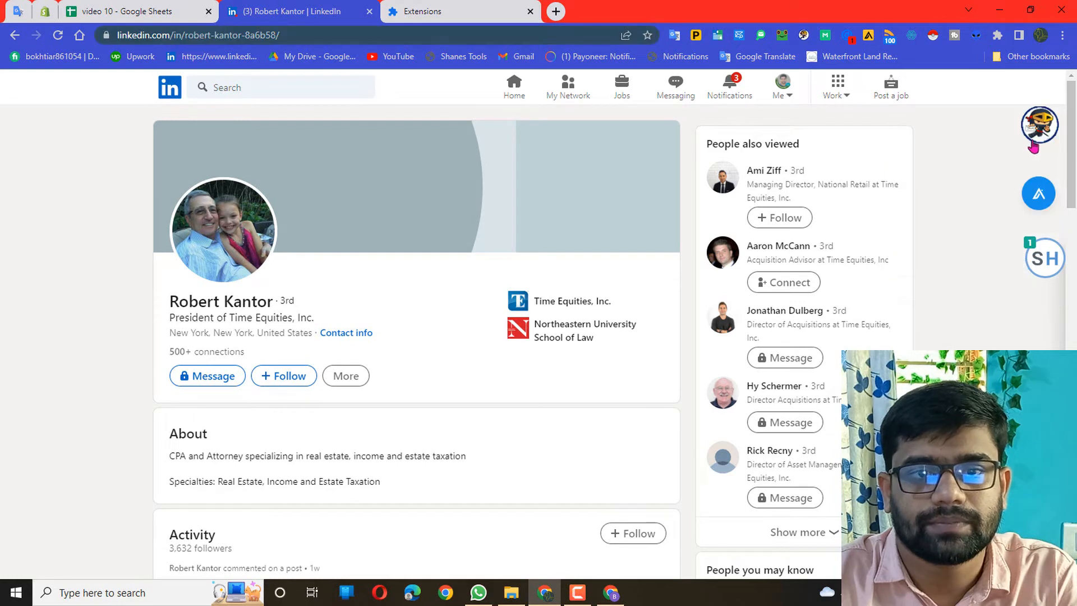
pyautogui.click(1044, 193)
pyautogui.click(953, 175)
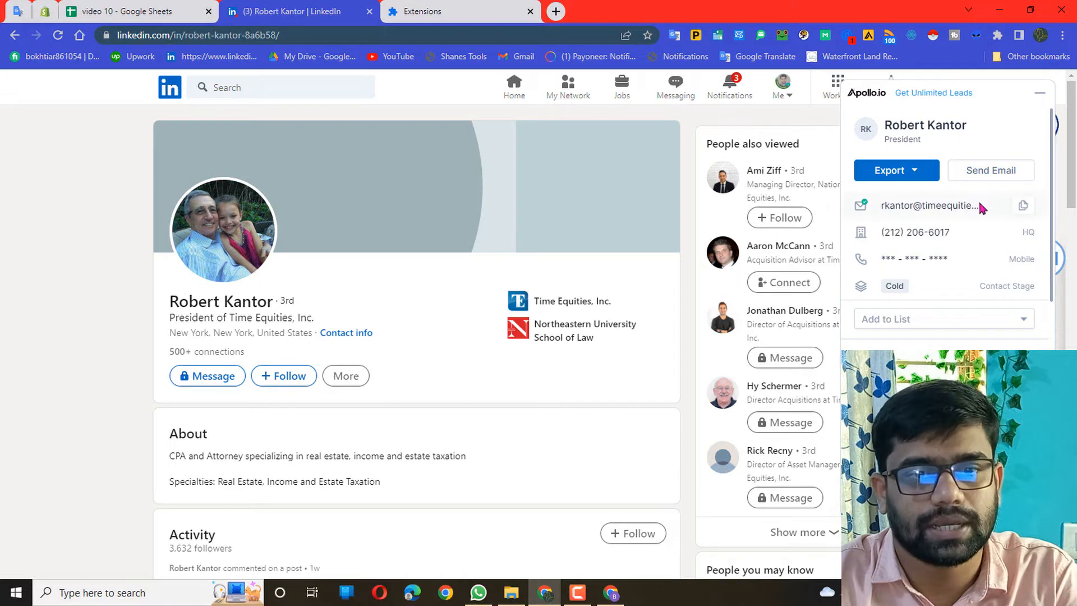
# Copy the contact's business email from the Apollo.io extension into cell F3 of the lead sheet.
pyautogui.click(1021, 209)
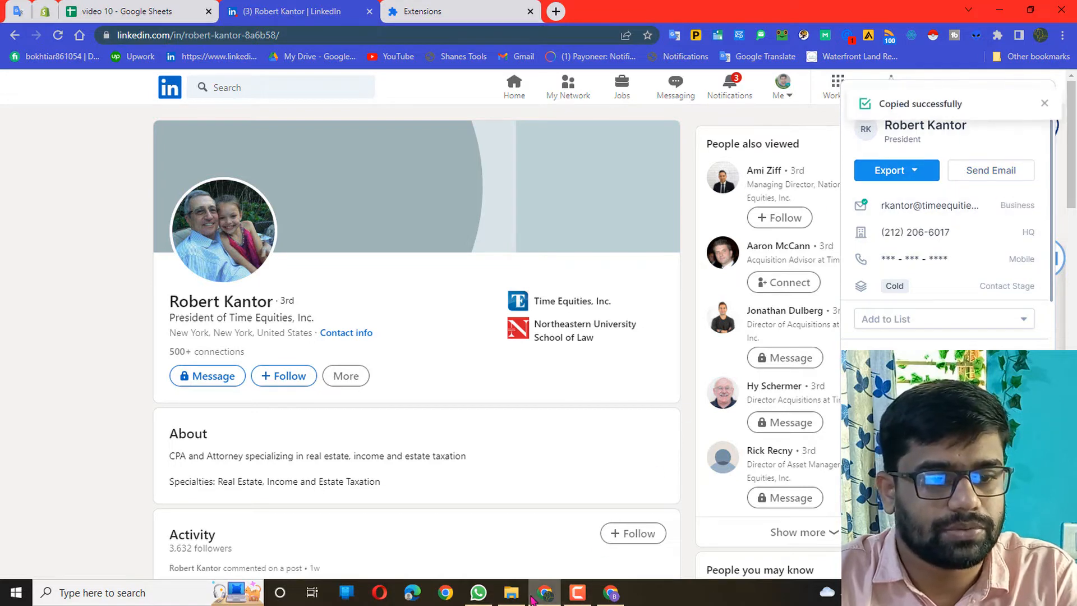
pyautogui.click(154, 10)
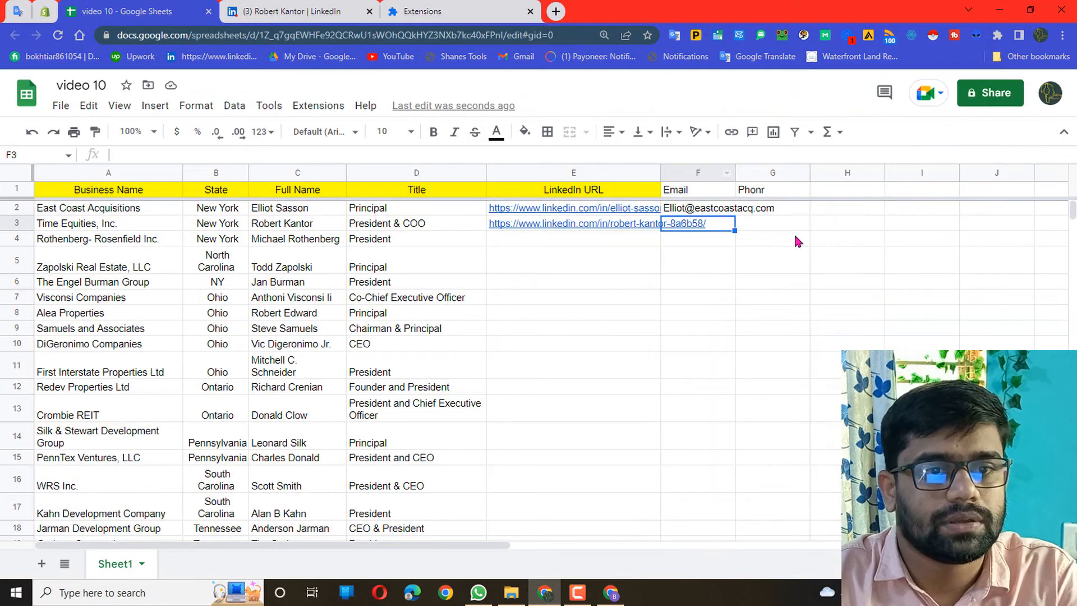
pyautogui.doubleClick(716, 222)
pyautogui.rightClick(716, 222)
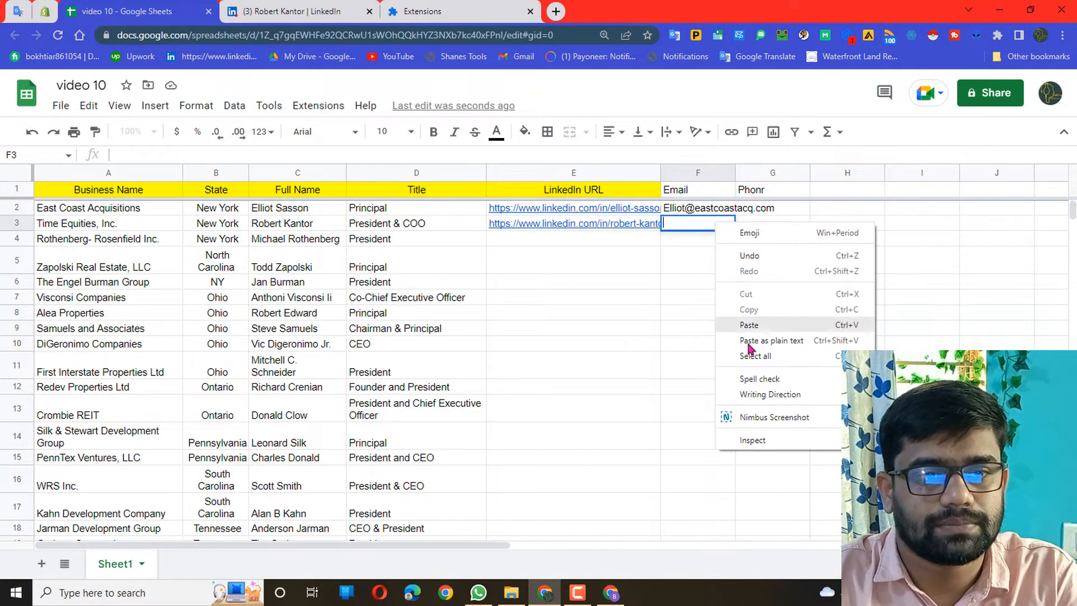
pyautogui.click(746, 336)
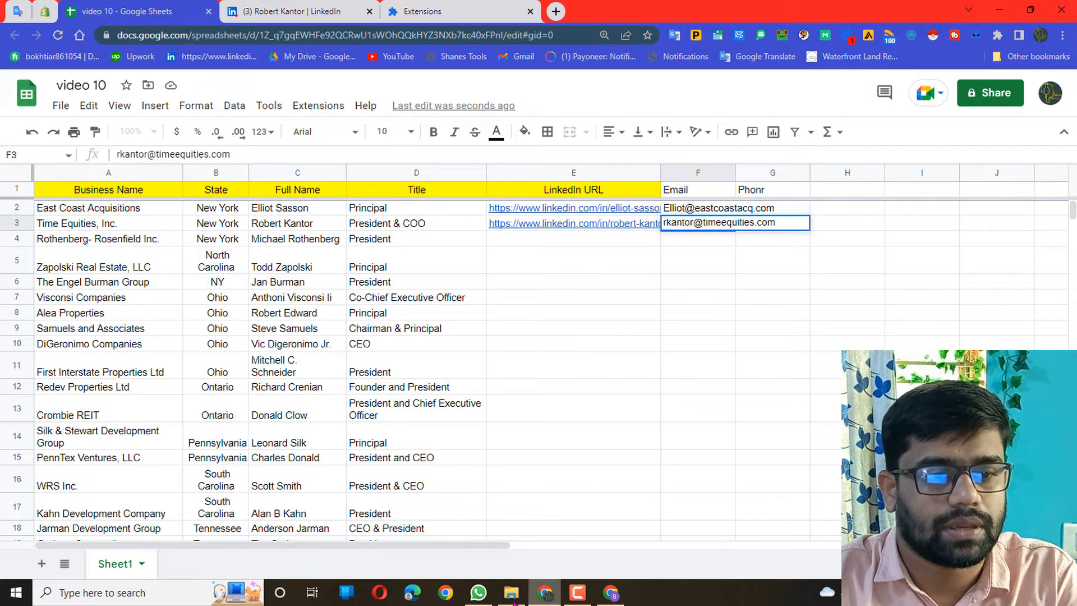
pyautogui.click(1000, 10)
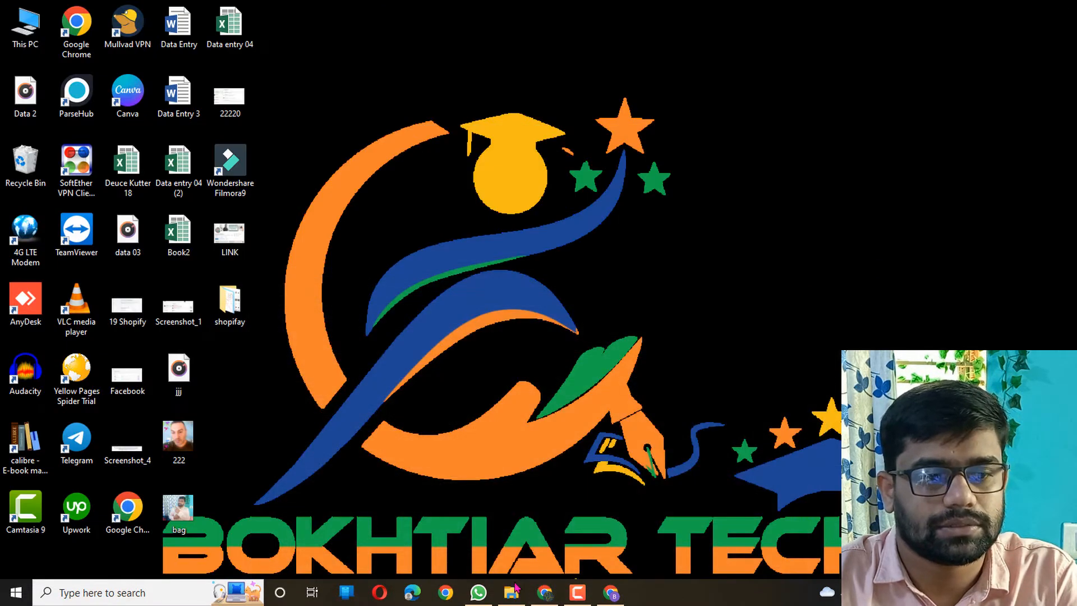
pyautogui.click(545, 592)
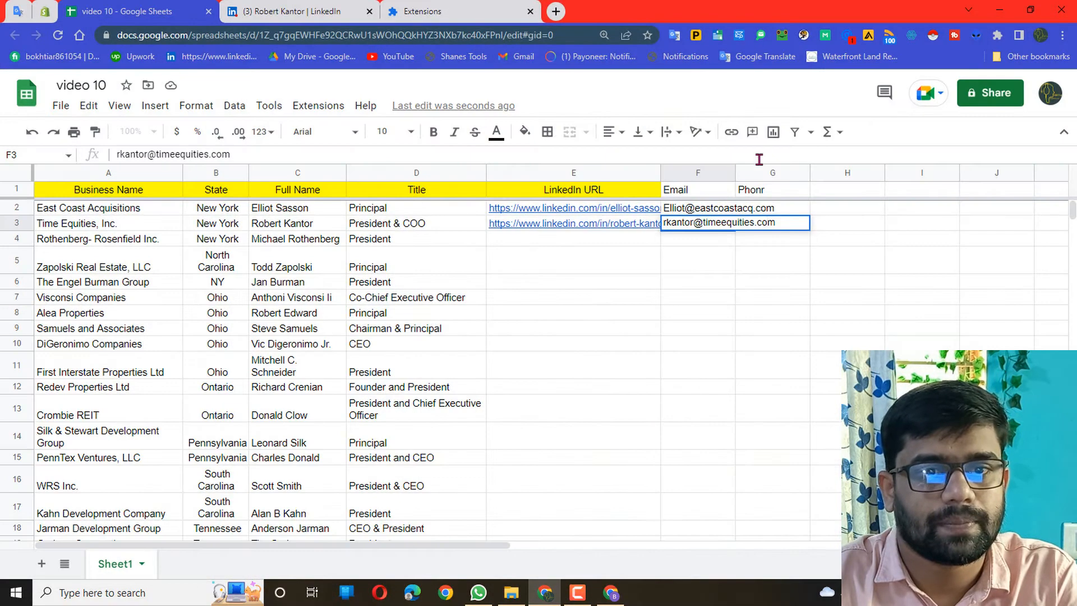
# Copy the contact's HQ phone number from the Apollo.io extension into cell G3 of the lead sheet.
pyautogui.click(306, 11)
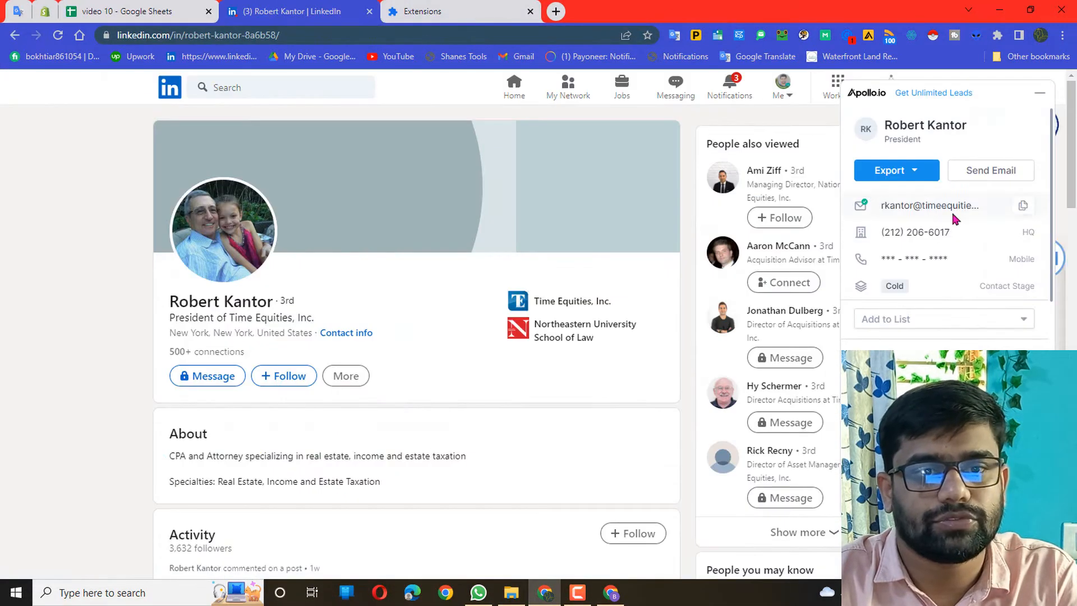
pyautogui.moveTo(973, 237); pyautogui.dragTo(880, 237)
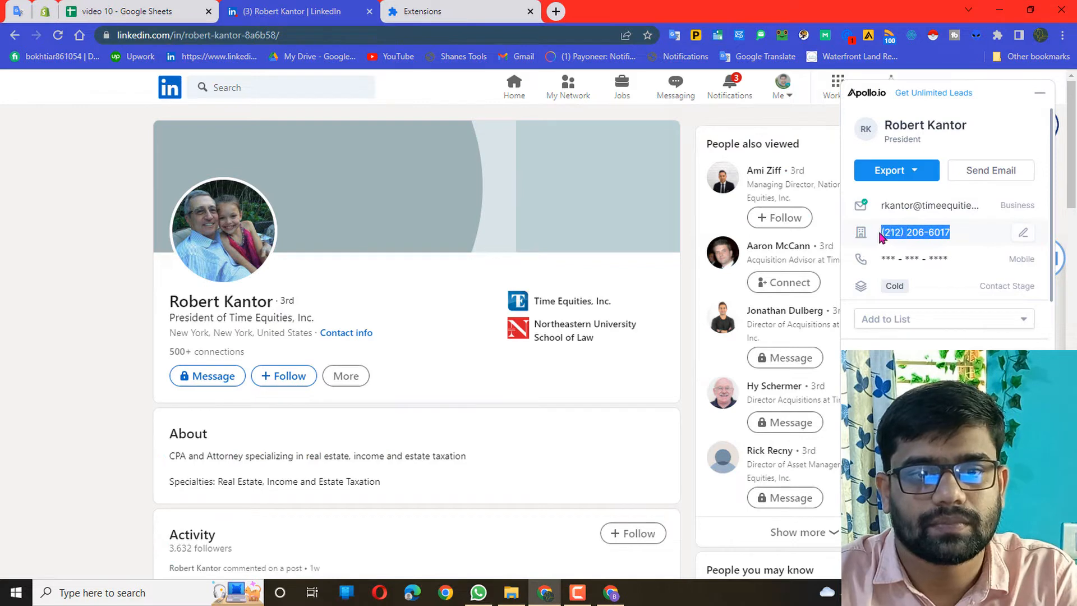
pyautogui.rightClick(879, 237)
pyautogui.click(897, 245)
pyautogui.click(140, 11)
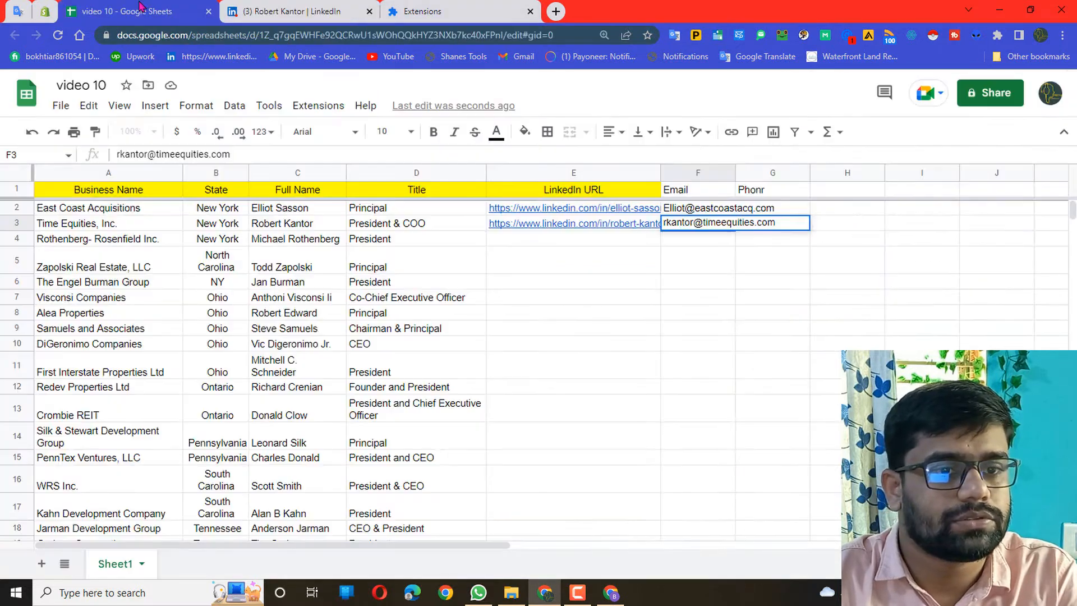
pyautogui.click(778, 223)
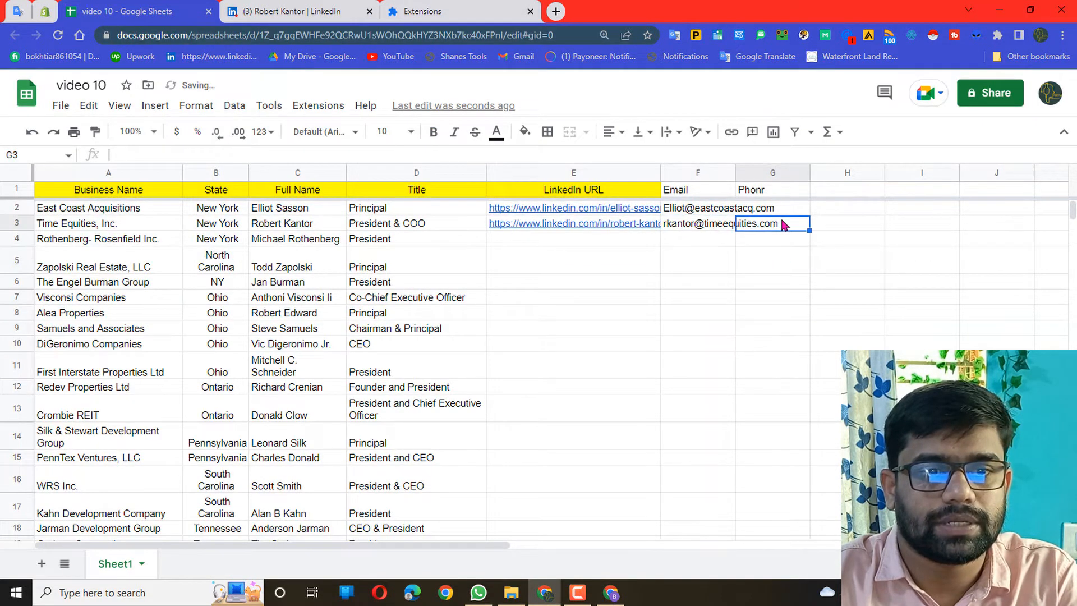
pyautogui.rightClick(784, 225)
pyautogui.click(808, 328)
pyautogui.click(698, 282)
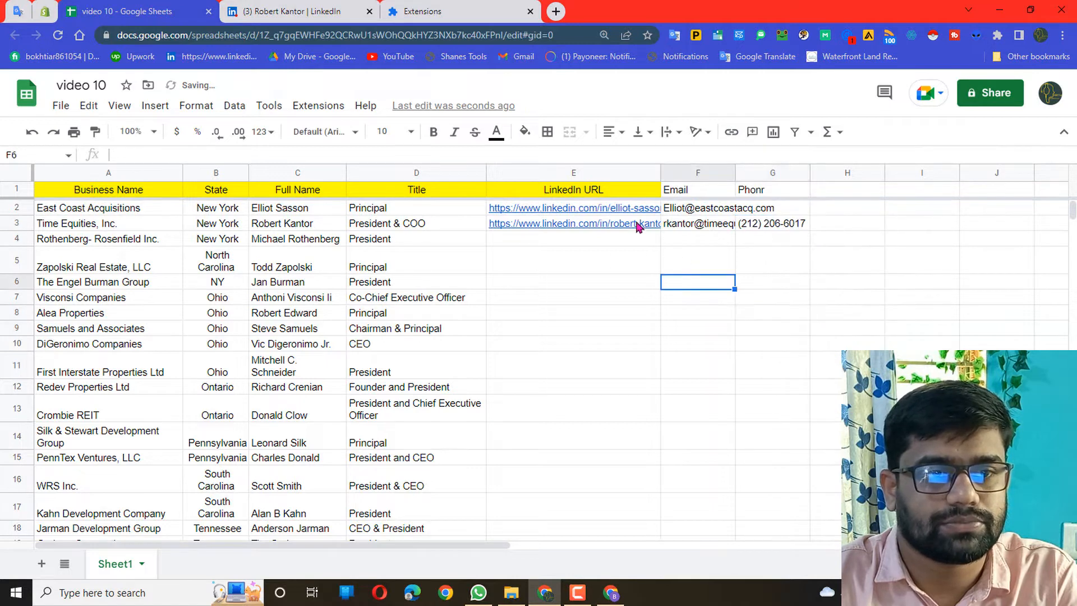
pyautogui.click(592, 301)
pyautogui.click(531, 245)
pyautogui.moveTo(533, 253); pyautogui.dragTo(541, 408)
pyautogui.click(555, 386)
pyautogui.click(558, 328)
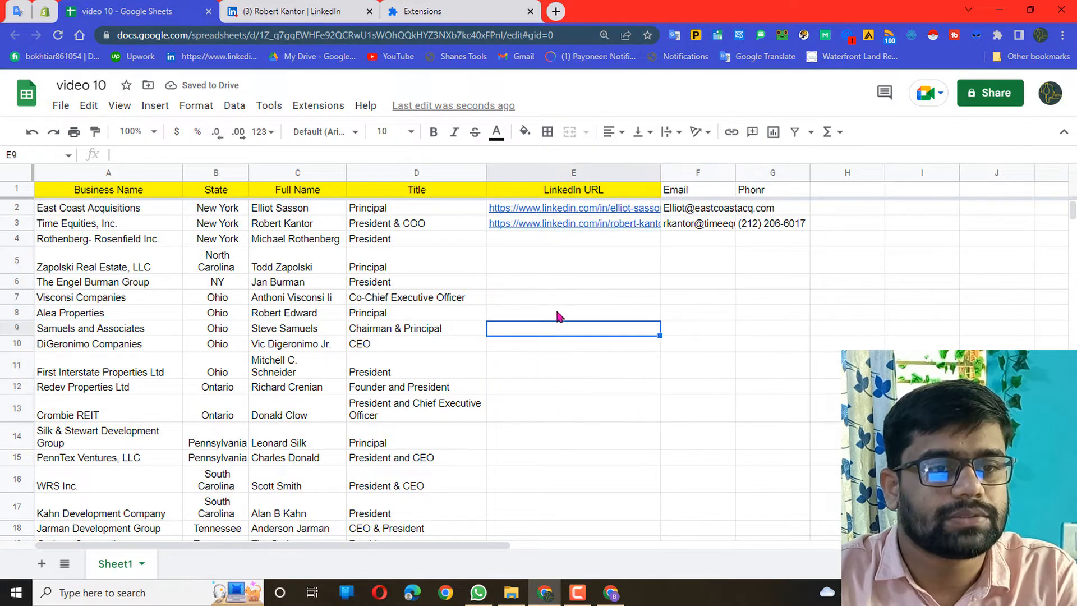
pyautogui.click(557, 313)
pyautogui.click(554, 264)
pyautogui.hotkey('ctrl', 'c')
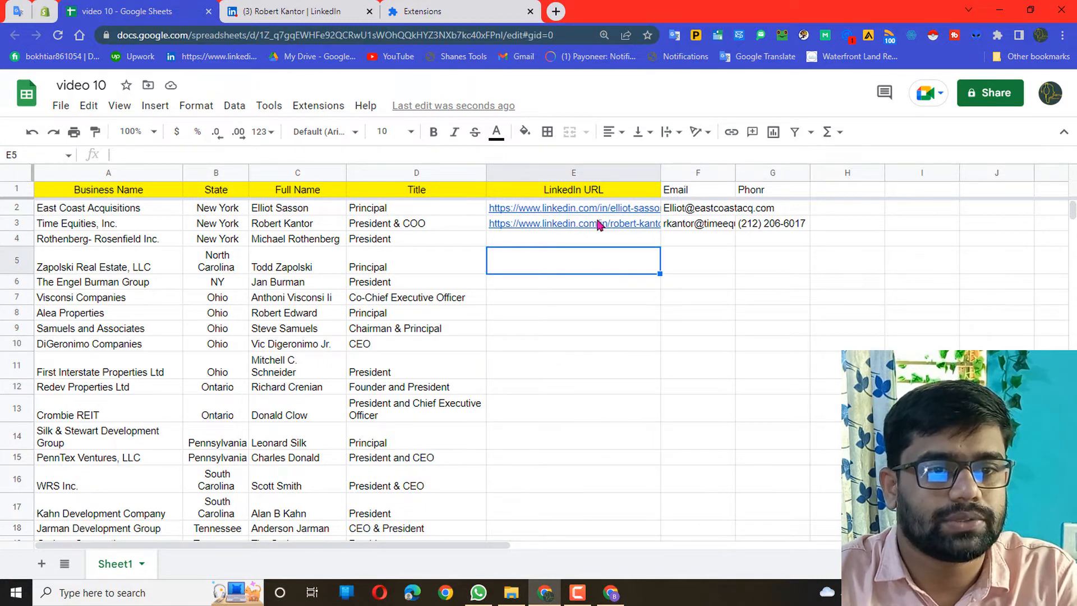
pyautogui.click(711, 168)
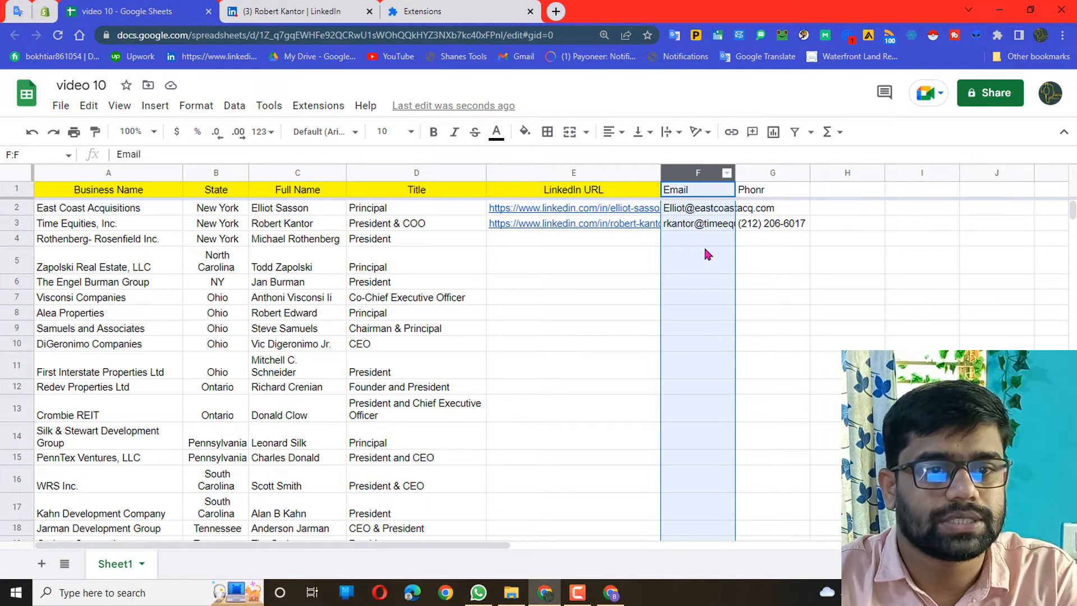
pyautogui.click(682, 239)
pyautogui.click(547, 223)
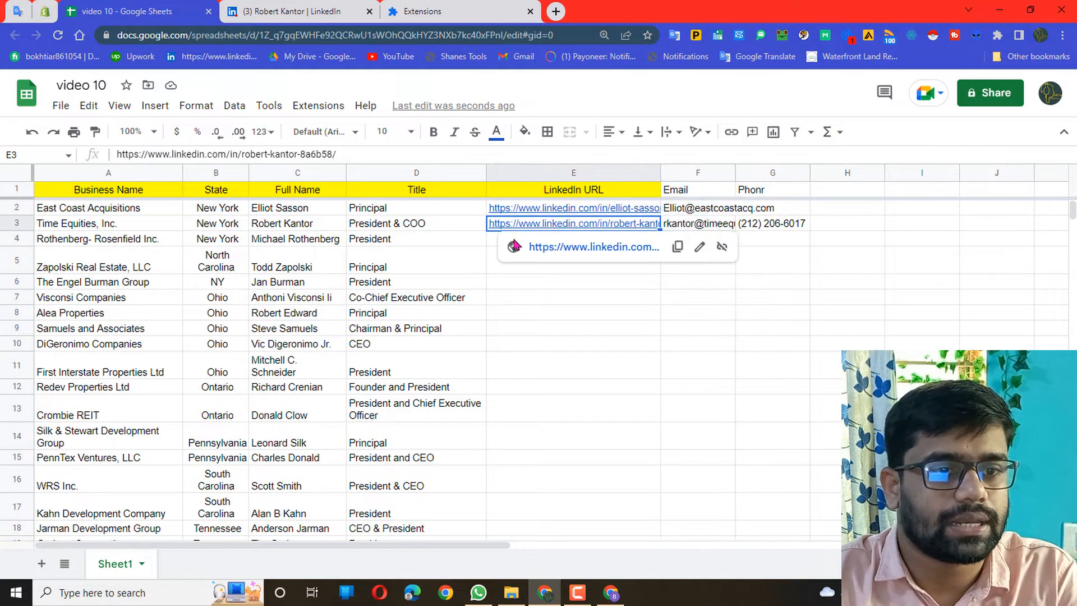
pyautogui.click(469, 240)
pyautogui.click(527, 238)
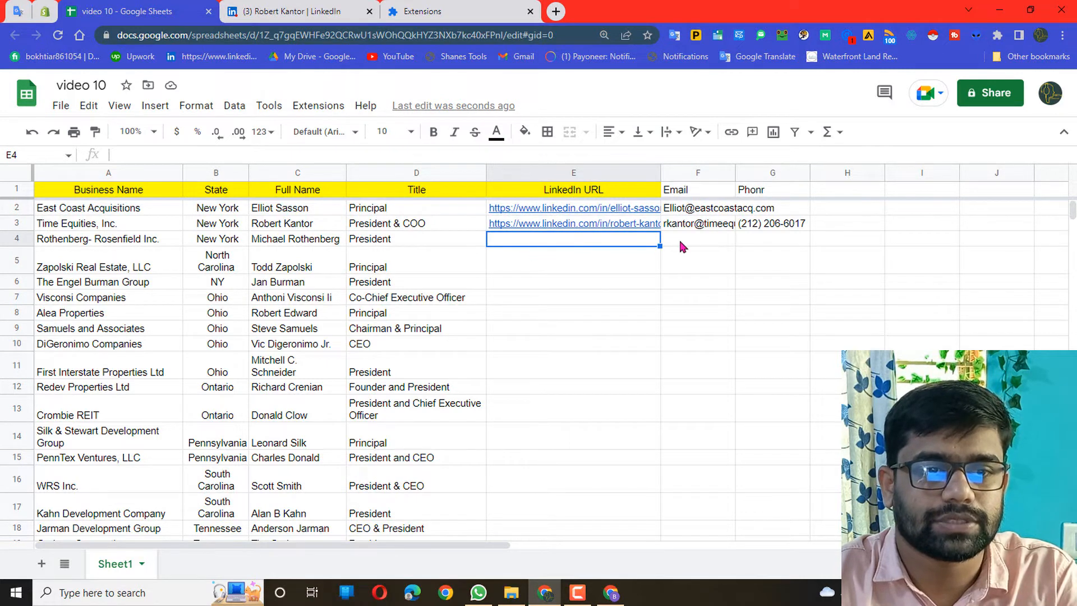
pyautogui.click(700, 239)
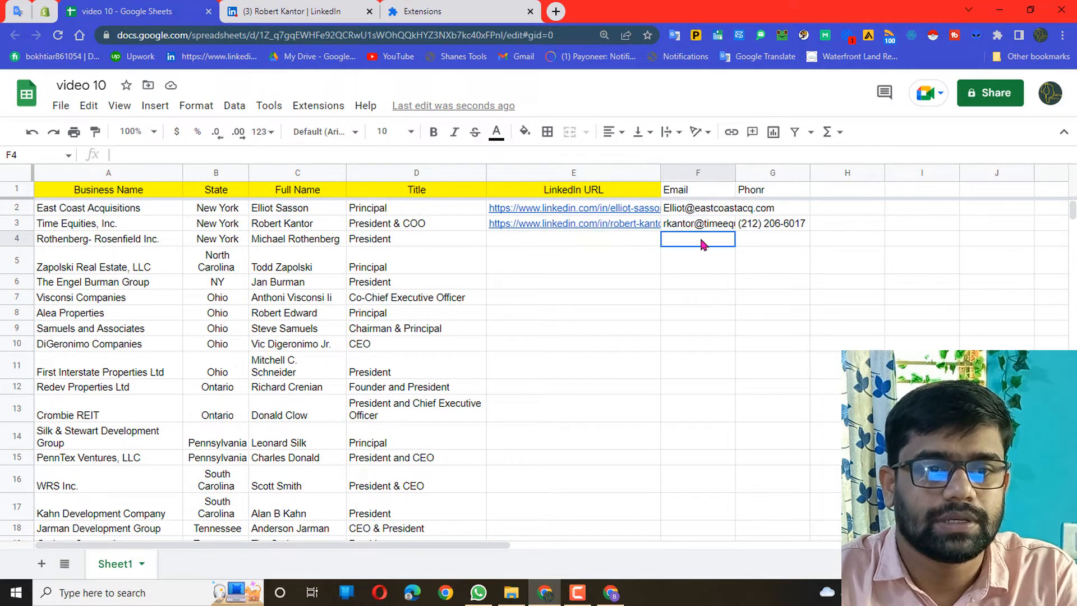
pyautogui.click(633, 244)
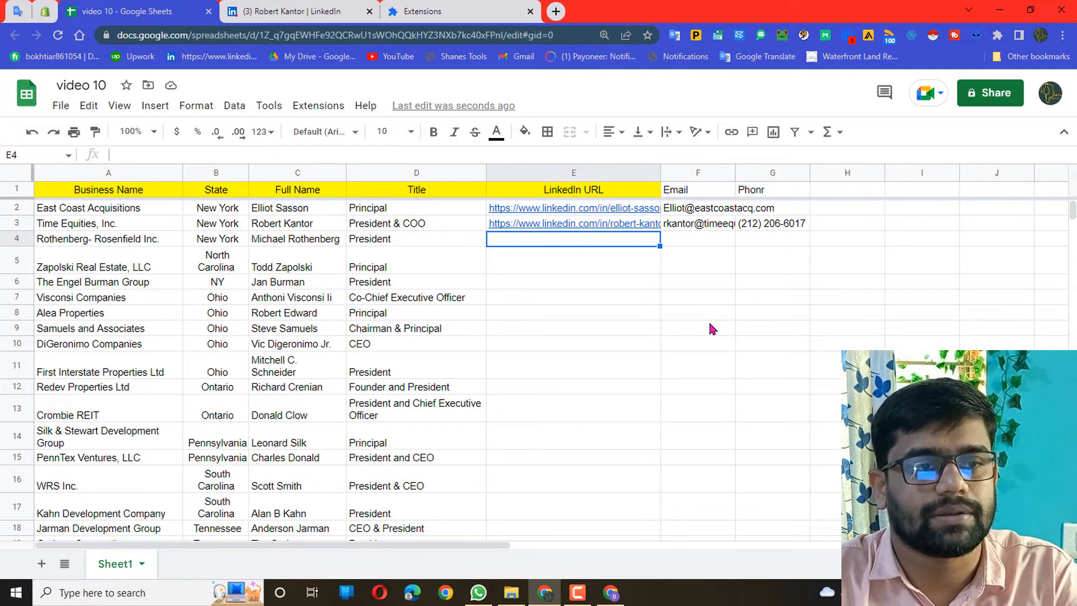
pyautogui.click(627, 293)
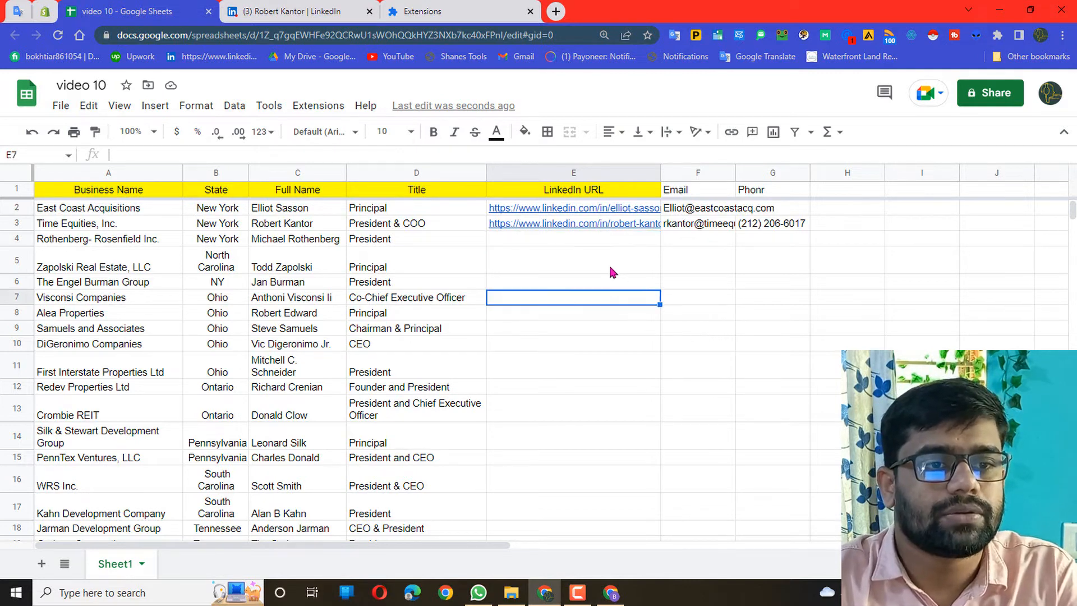
pyautogui.click(605, 251)
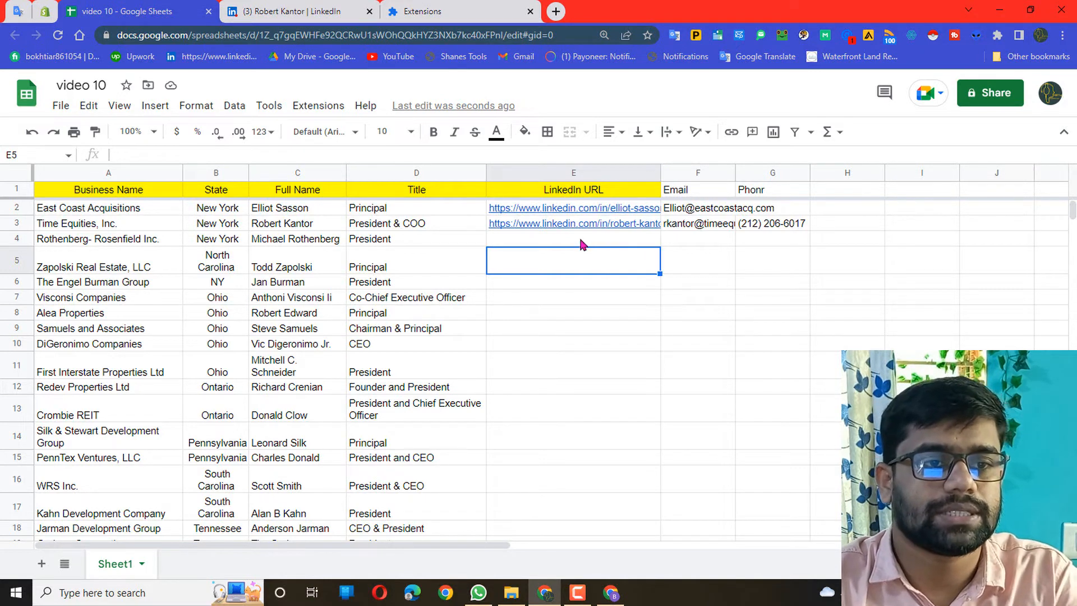
pyautogui.click(582, 241)
pyautogui.click(695, 241)
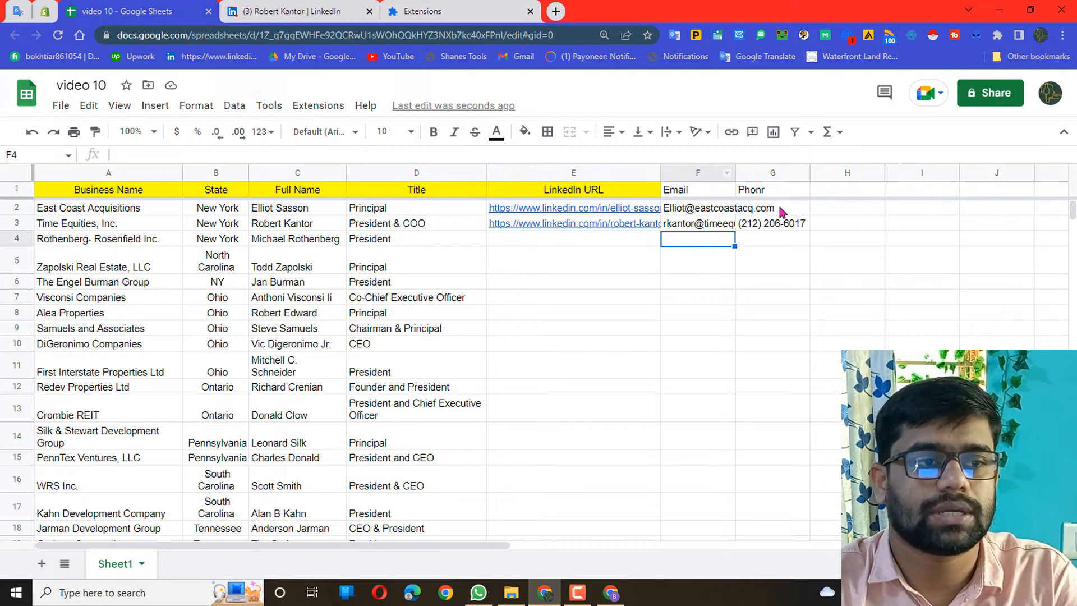
pyautogui.click(762, 239)
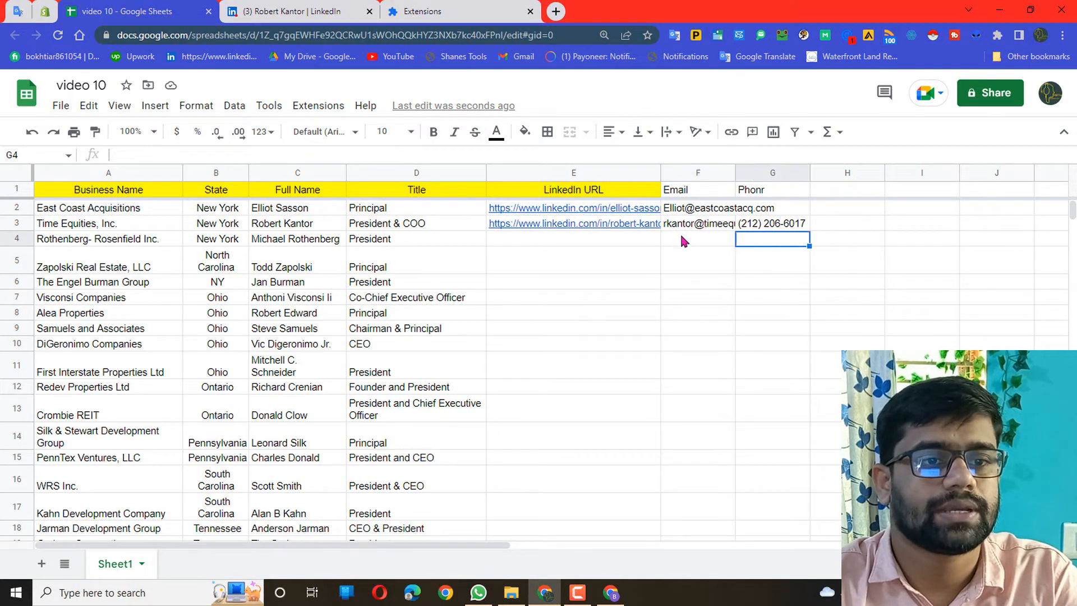
pyautogui.click(621, 239)
pyautogui.click(696, 239)
pyautogui.click(755, 238)
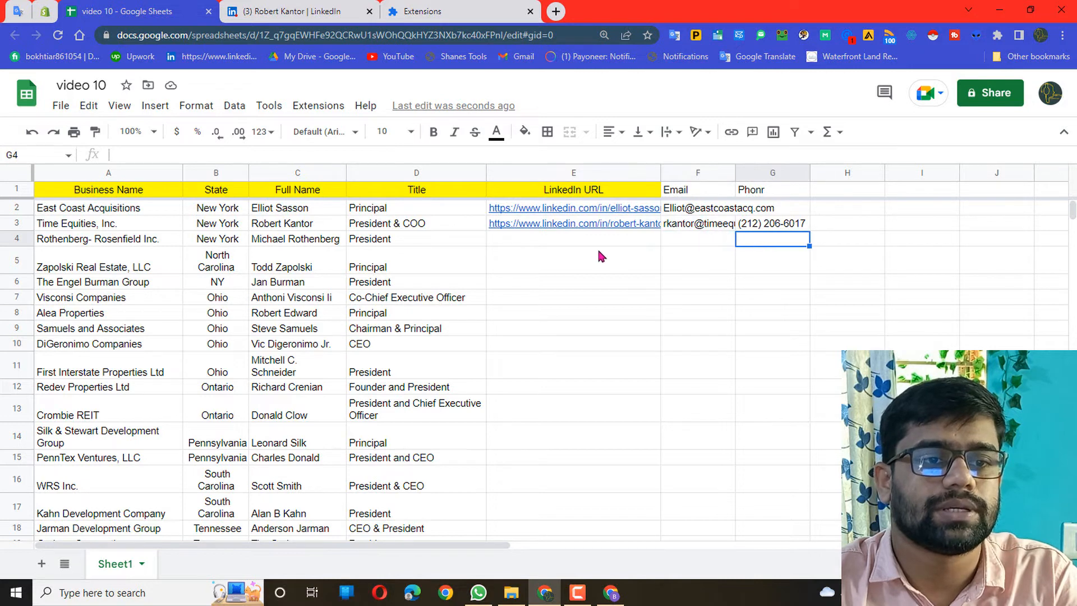
pyautogui.click(589, 242)
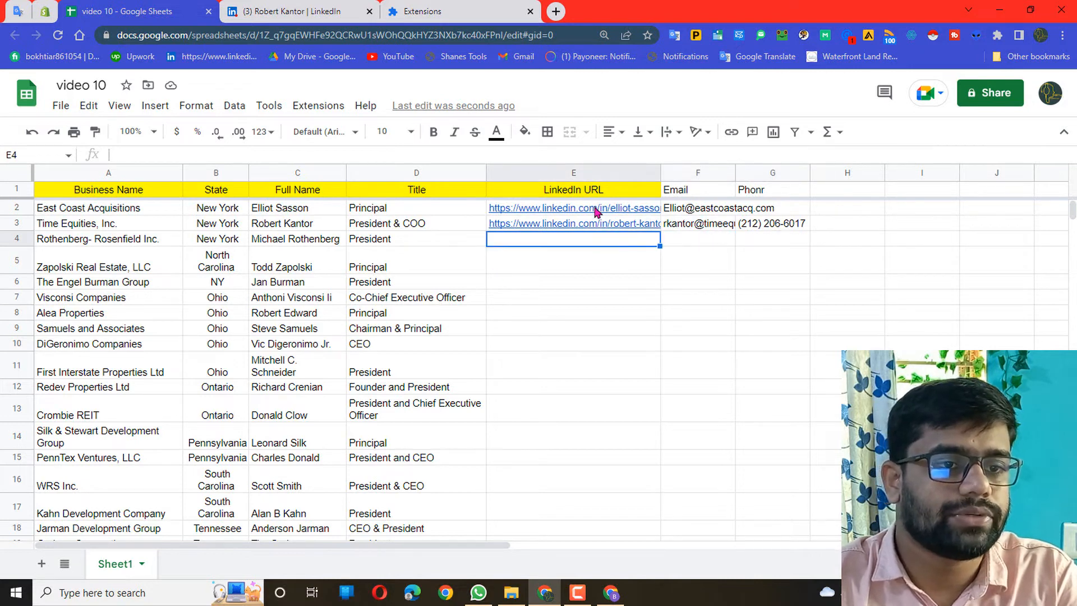
pyautogui.moveTo(567, 224)
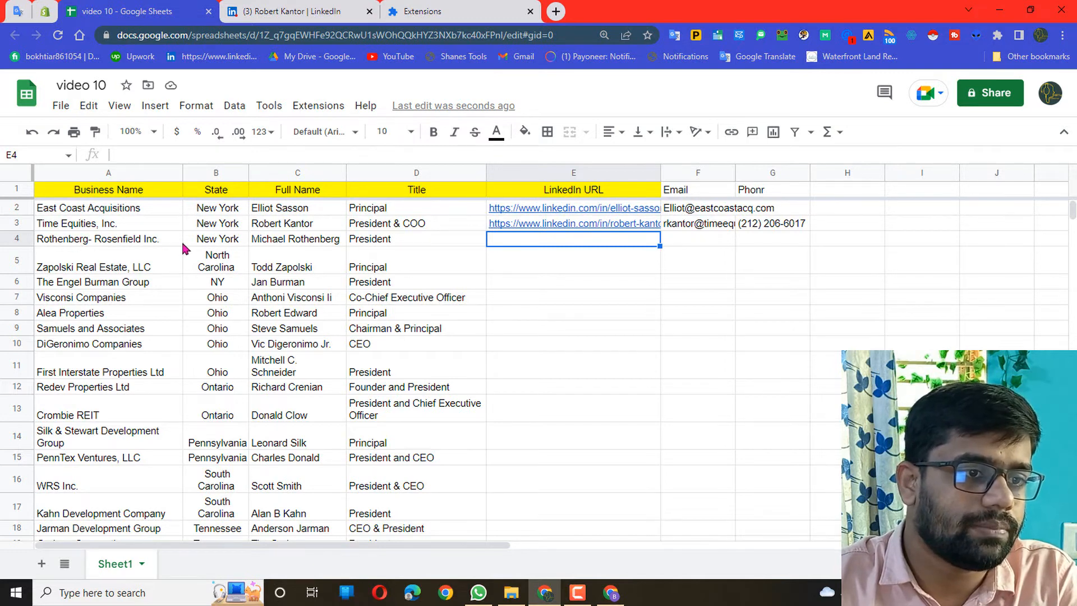
# Copy the contact's business name, state, full name and title from A4:D4 and search Google for them in a new tab.
pyautogui.moveTo(115, 238); pyautogui.dragTo(352, 241)
pyautogui.rightClick(352, 241)
pyautogui.click(386, 205)
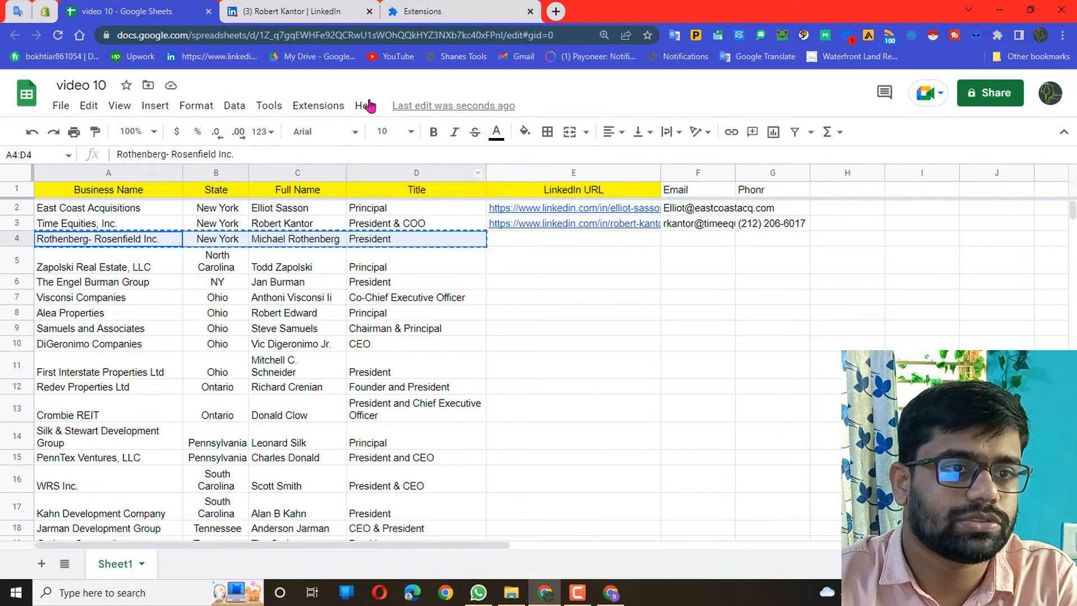
pyautogui.click(556, 11)
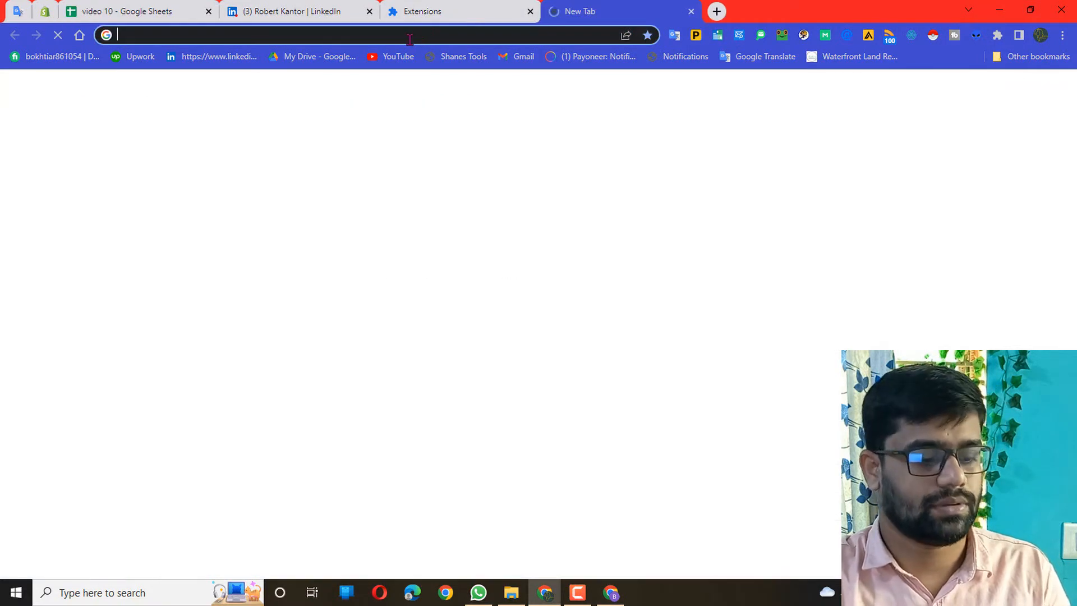
pyautogui.hotkey('ctrl', 'v')
pyautogui.press('Return')
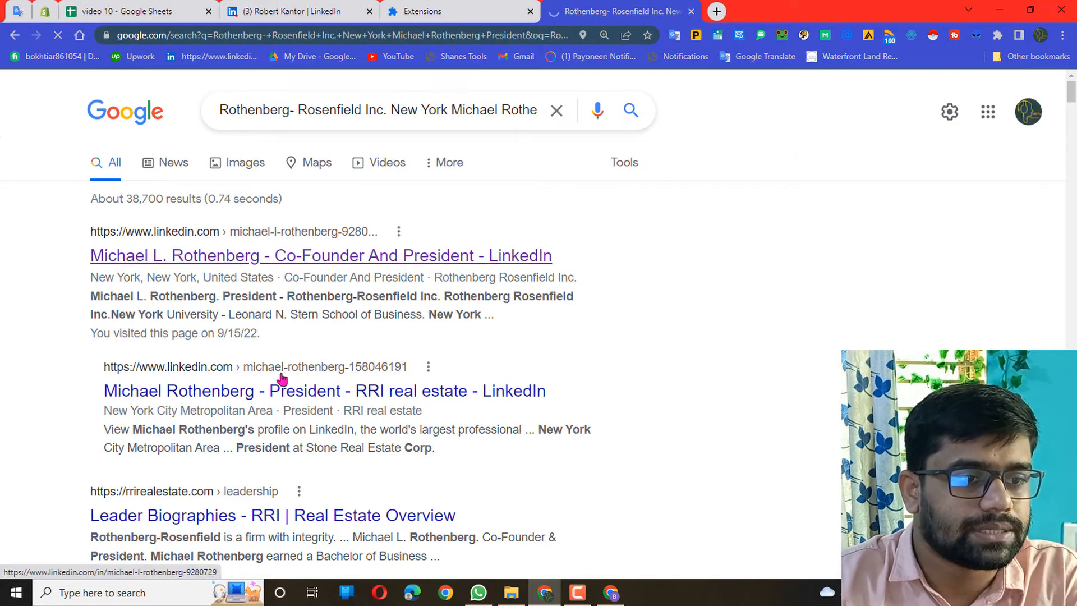
# Open the first two LinkedIn results in separate new tabs and bring up the second profile.
pyautogui.scroll(-3, 322, 392)
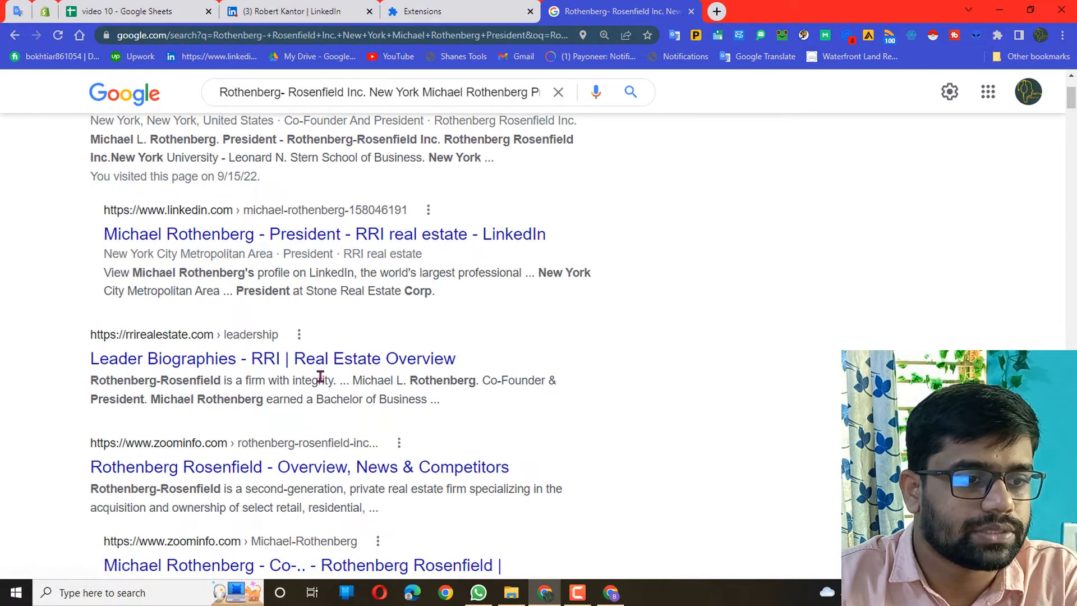
pyautogui.scroll(3, 320, 377)
pyautogui.rightClick(239, 258)
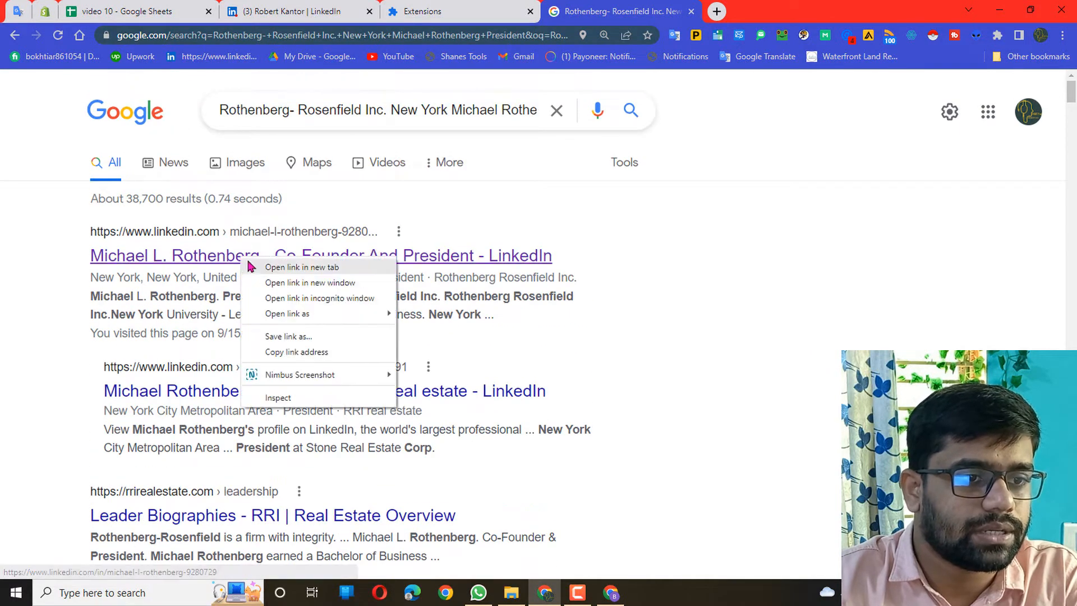
pyautogui.click(269, 268)
pyautogui.rightClick(224, 393)
pyautogui.click(258, 344)
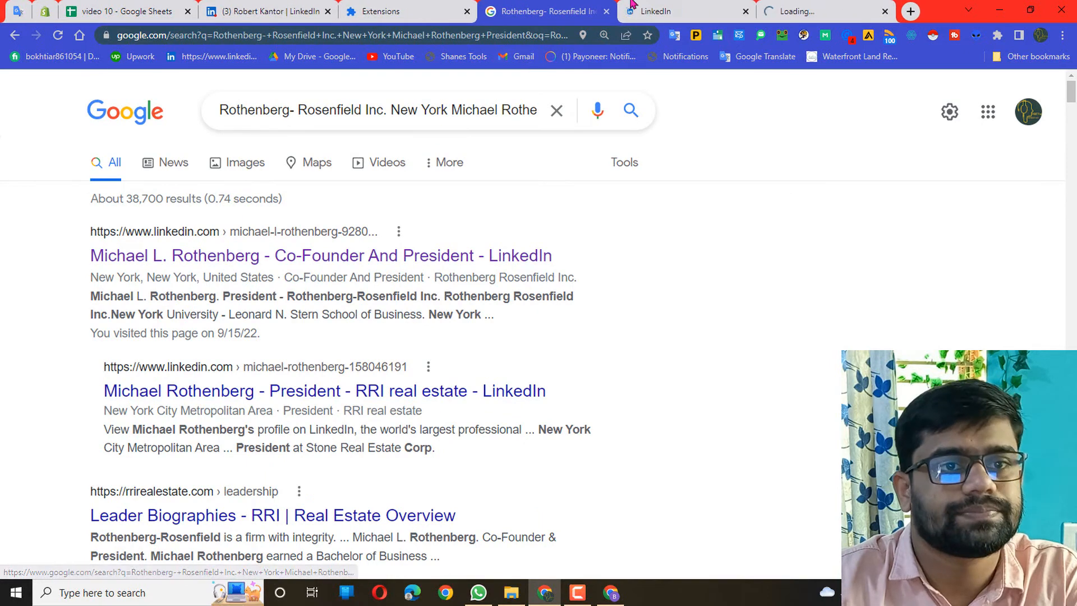
pyautogui.click(808, 12)
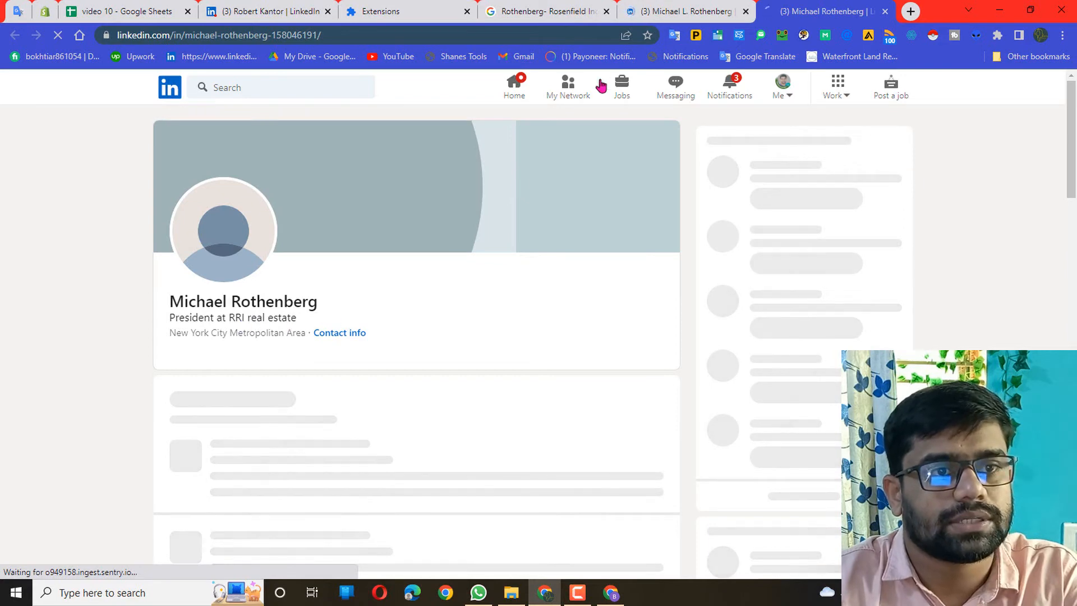
# Compare the two LinkedIn profiles with row 4 of the lead sheet and close the RRI real estate profile.
pyautogui.click(129, 11)
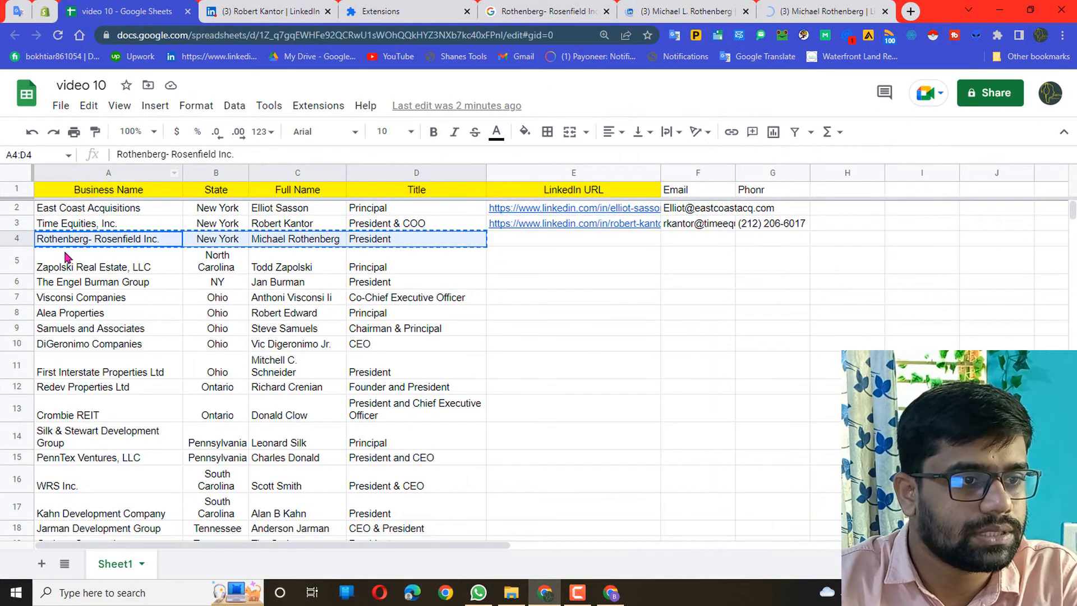
pyautogui.click(728, 17)
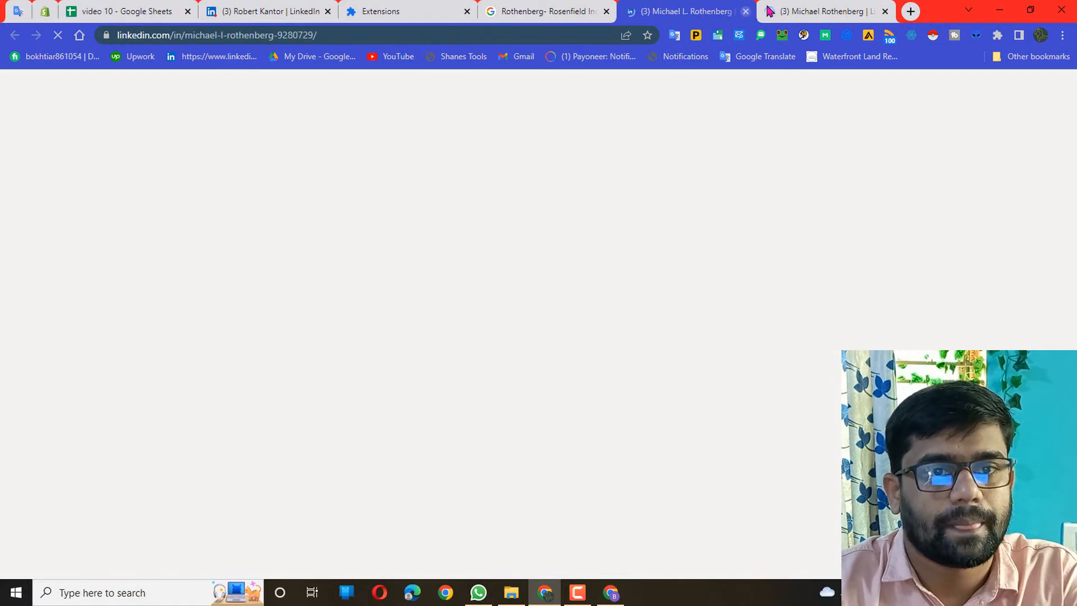
pyautogui.click(809, 7)
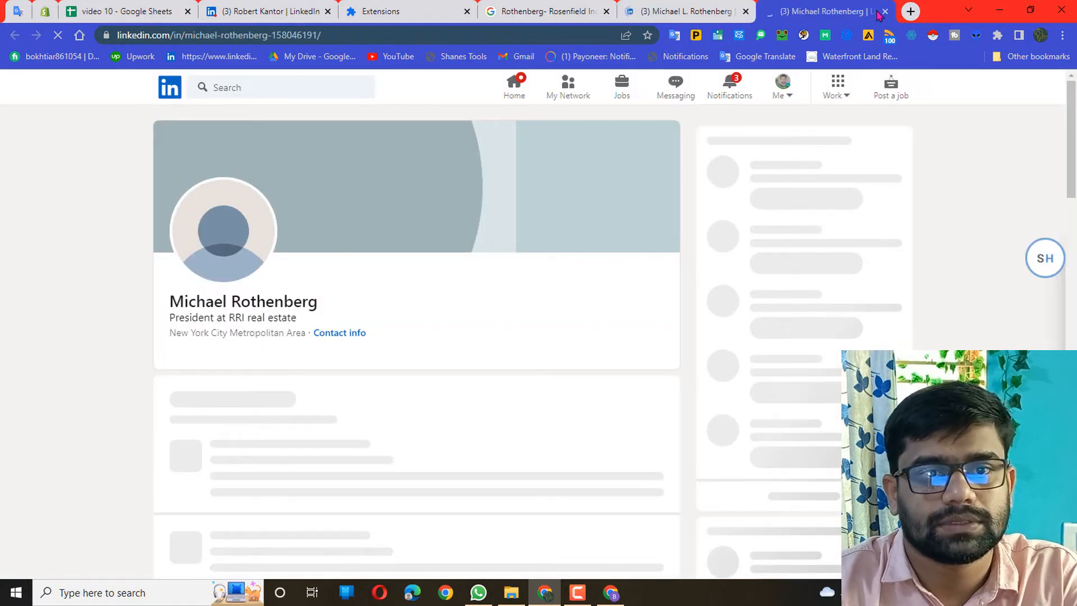
pyautogui.hotkey('ctrl', 'w')
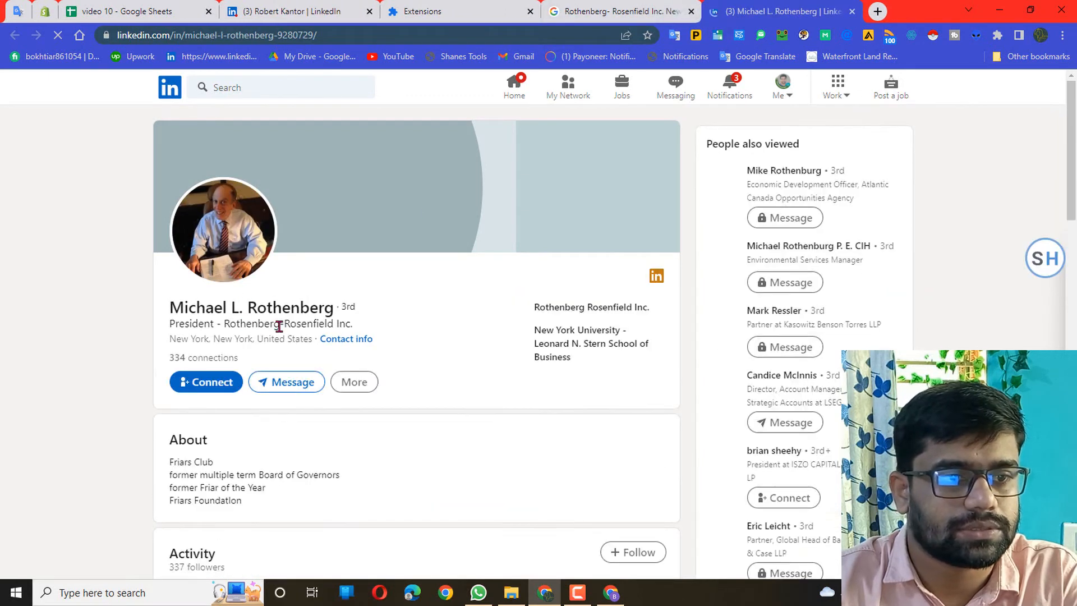
# Check the Rothenberg-Rosenfield Inc. profile against row 4 of the sheet, dismissing the SignalHire pop-up and minimizing Kendo on the profile.
pyautogui.click(150, 8)
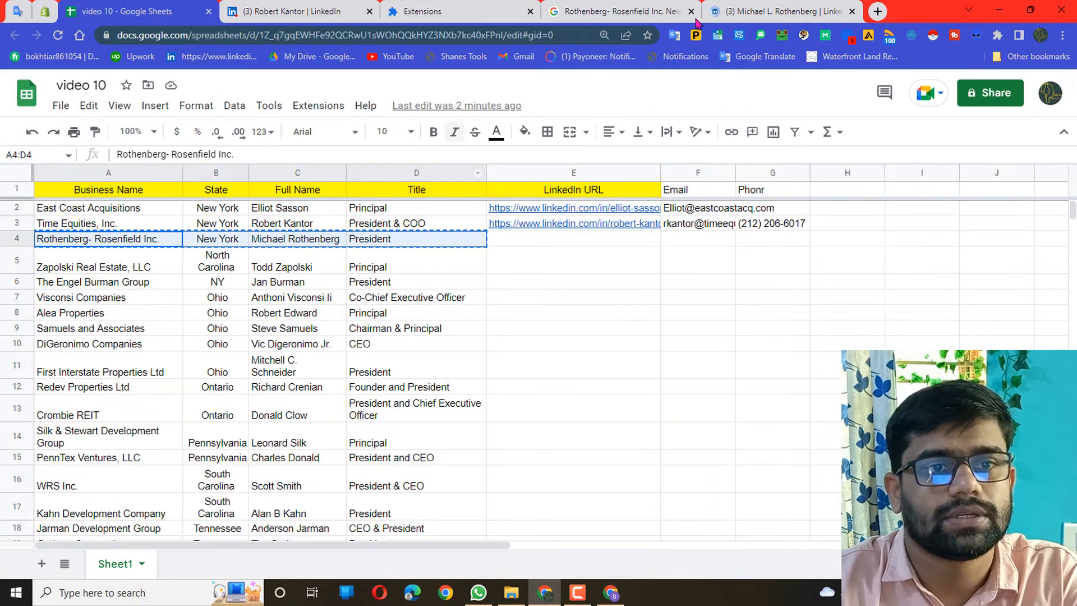
pyautogui.click(780, 11)
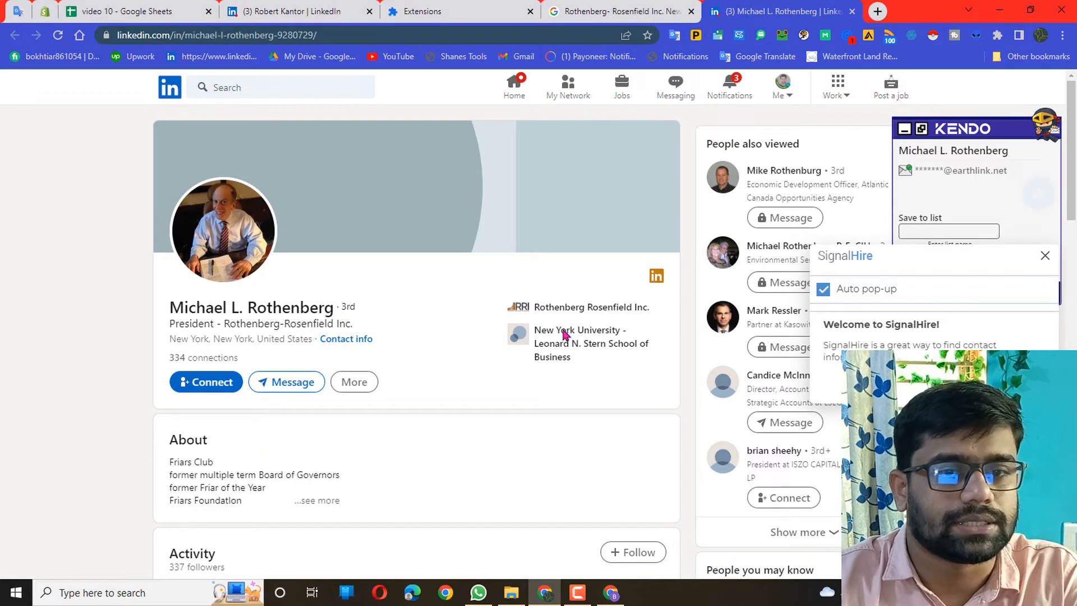
pyautogui.click(1045, 255)
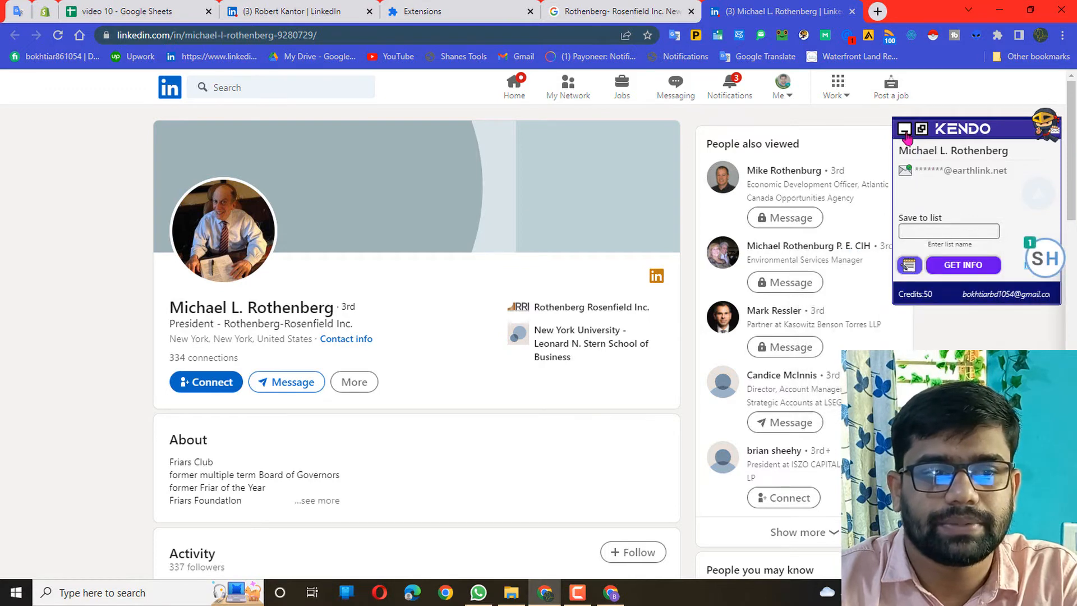
pyautogui.click(905, 129)
# Review the Google results alongside the opened LinkedIn profile and dismiss the desktop notification.
pyautogui.click(599, 10)
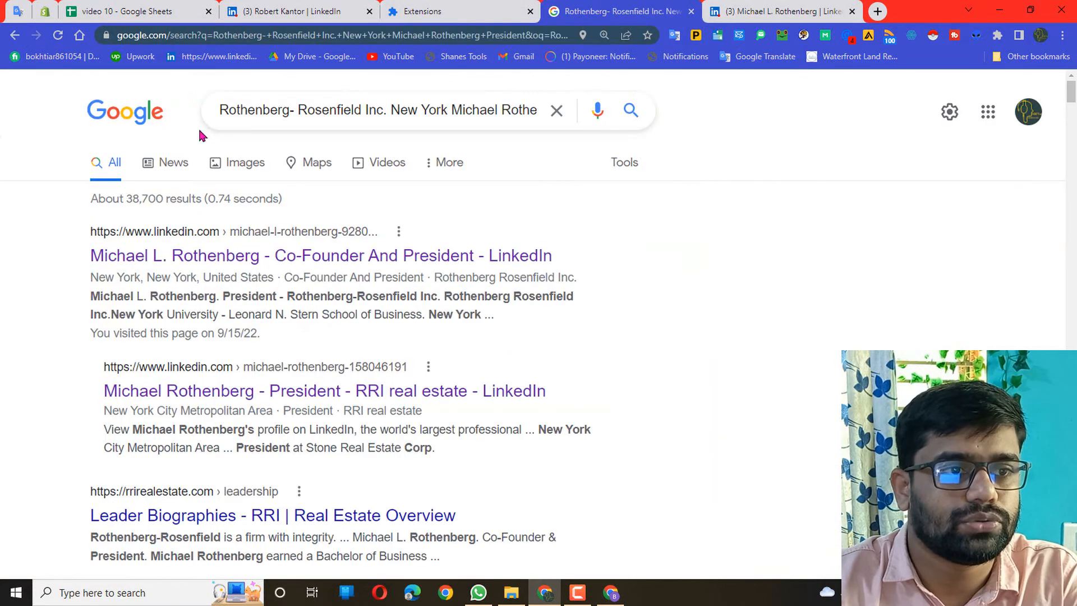
pyautogui.click(794, 12)
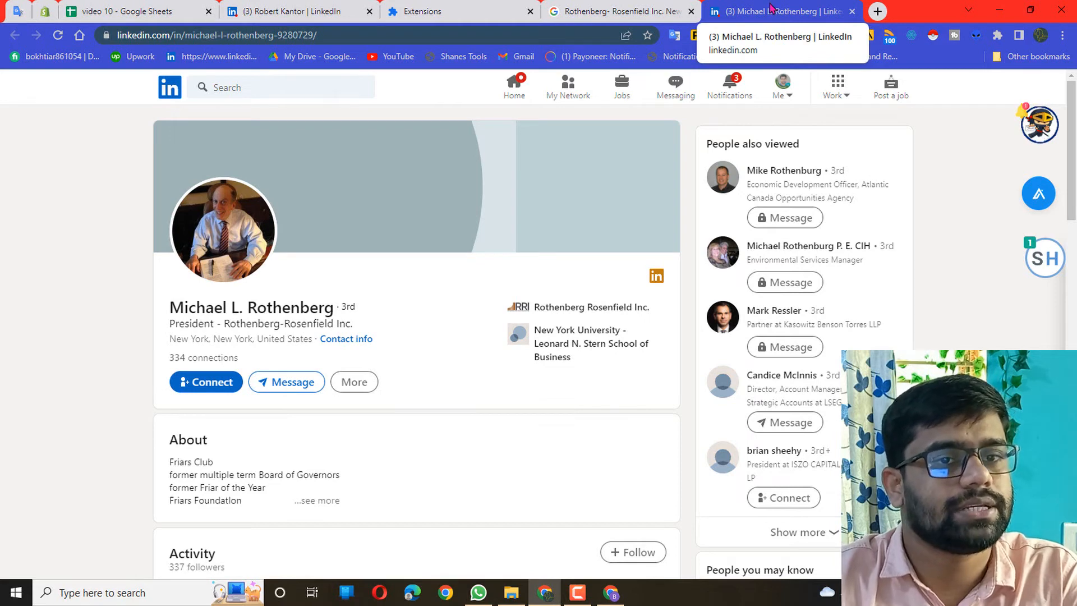
pyautogui.click(620, 12)
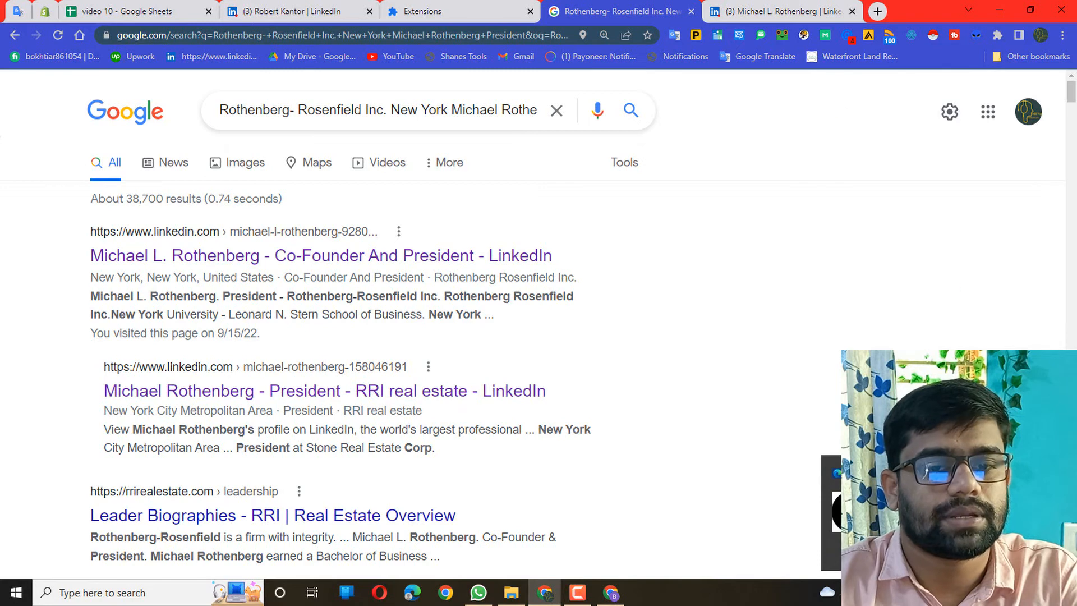
pyautogui.click(1053, 473)
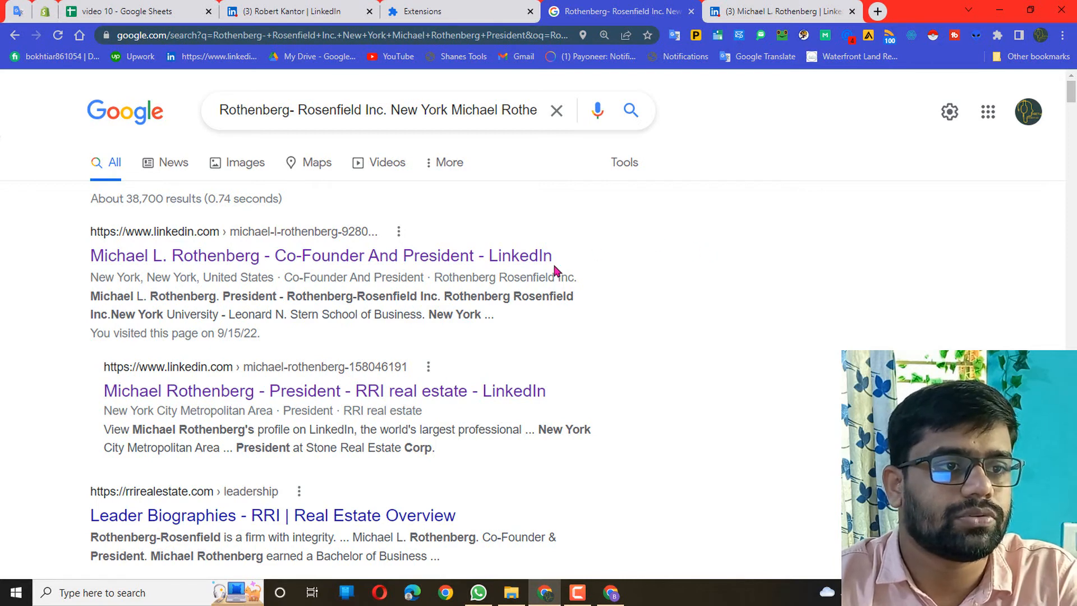
# Close the previous contact's LinkedIn profile and the Extensions page, and place the current contact's profile tab directly after the lead sheet.
pyautogui.click(312, 12)
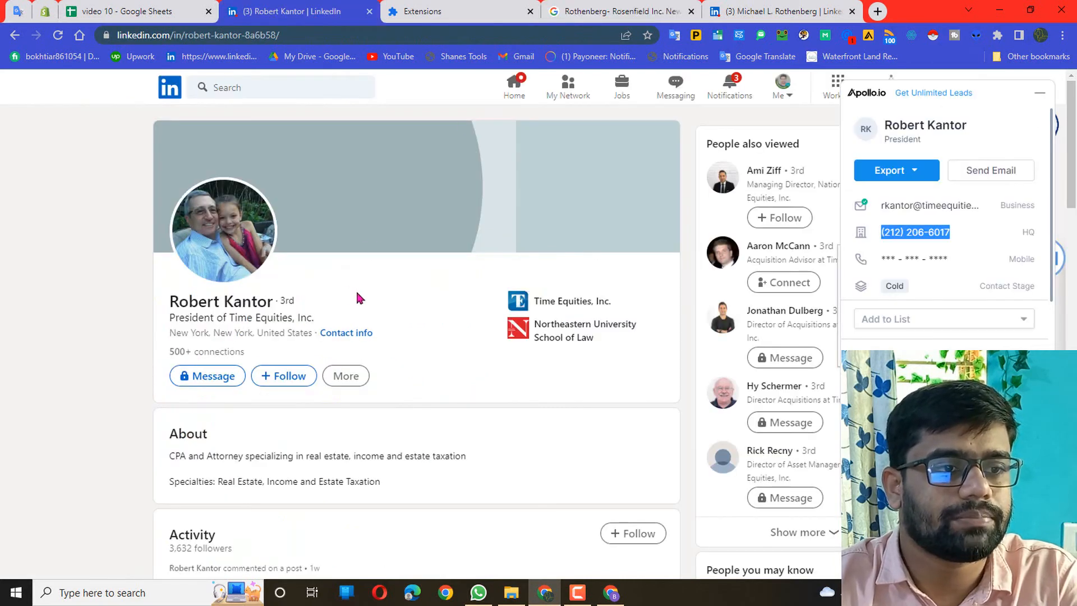
pyautogui.click(369, 12)
pyautogui.click(369, 11)
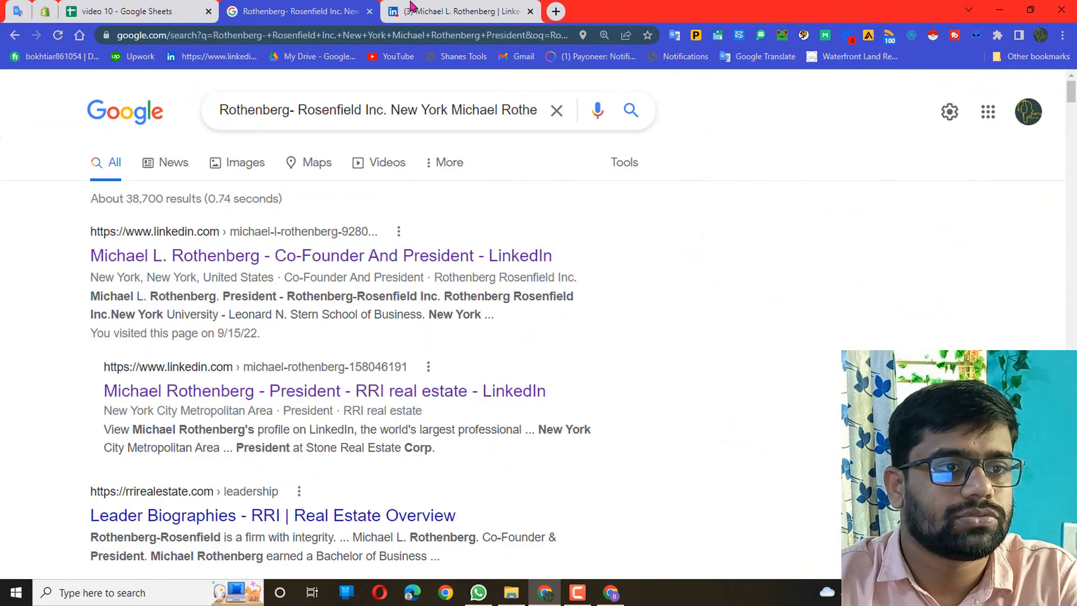
pyautogui.moveTo(454, 11); pyautogui.dragTo(362, 12)
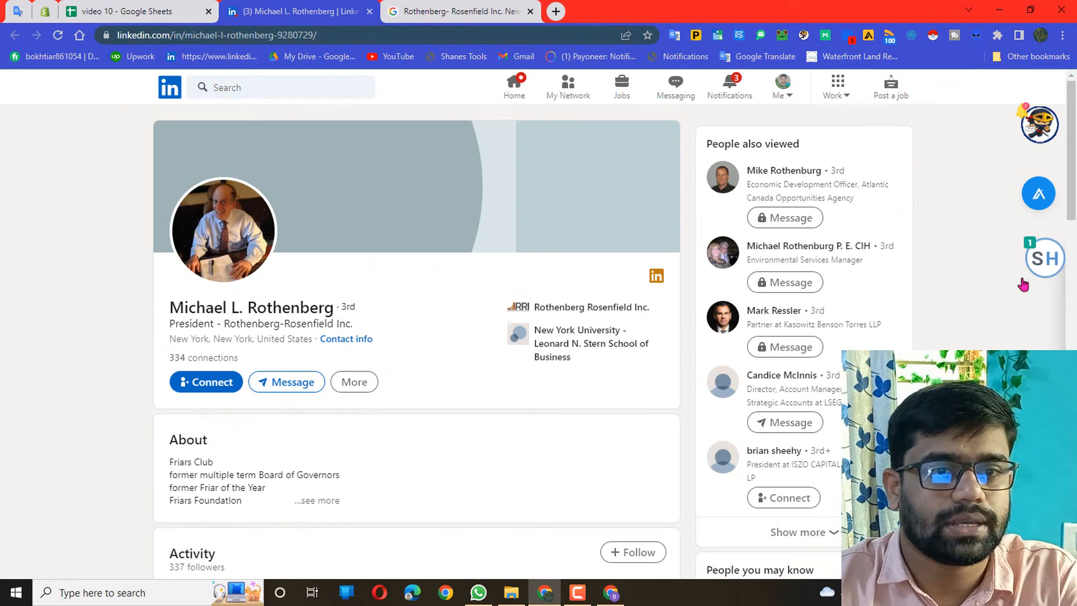
# Copy the Rothenberg-Rosenfield president's LinkedIn profile address and paste it into cell E4 of the lead sheet.
pyautogui.click(227, 36)
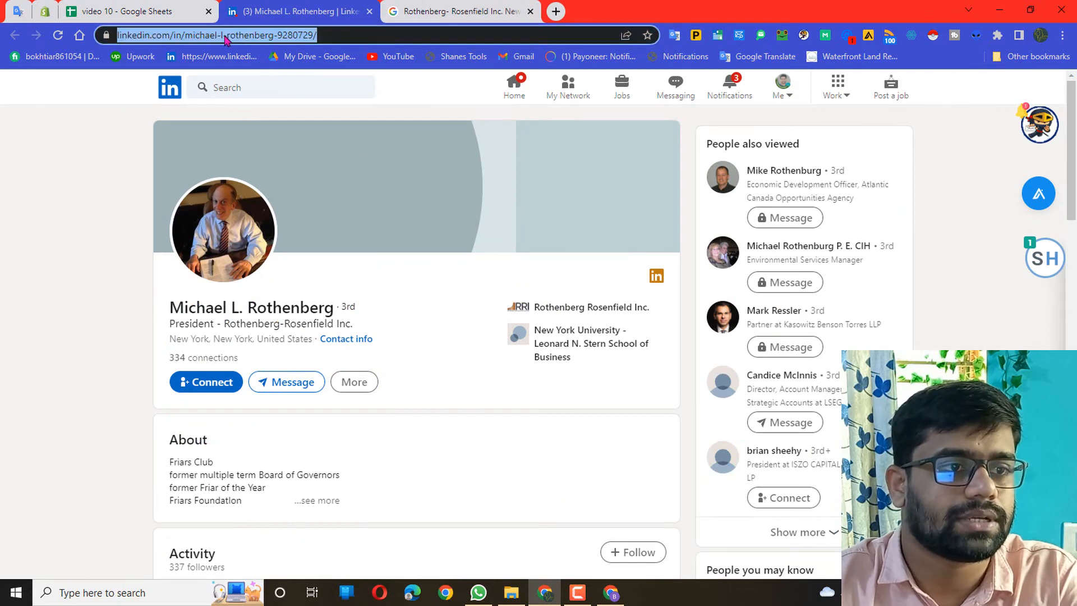
pyautogui.rightClick(227, 38)
pyautogui.click(260, 109)
pyautogui.hotkey('ctrl', 'shift', 'Tab')
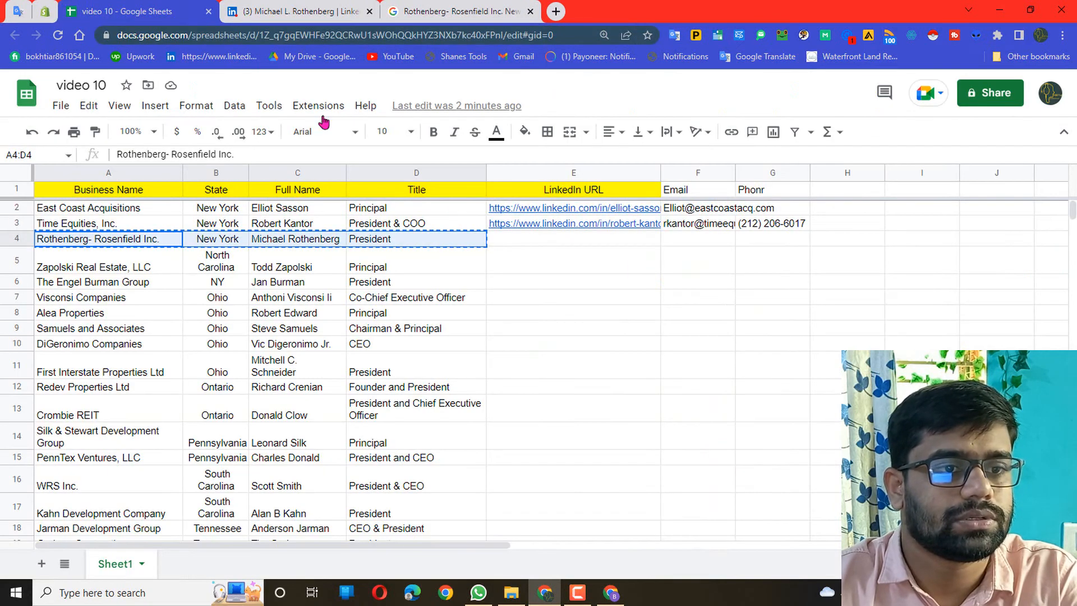
pyautogui.click(555, 240)
pyautogui.rightClick(556, 239)
pyautogui.click(593, 338)
pyautogui.click(847, 328)
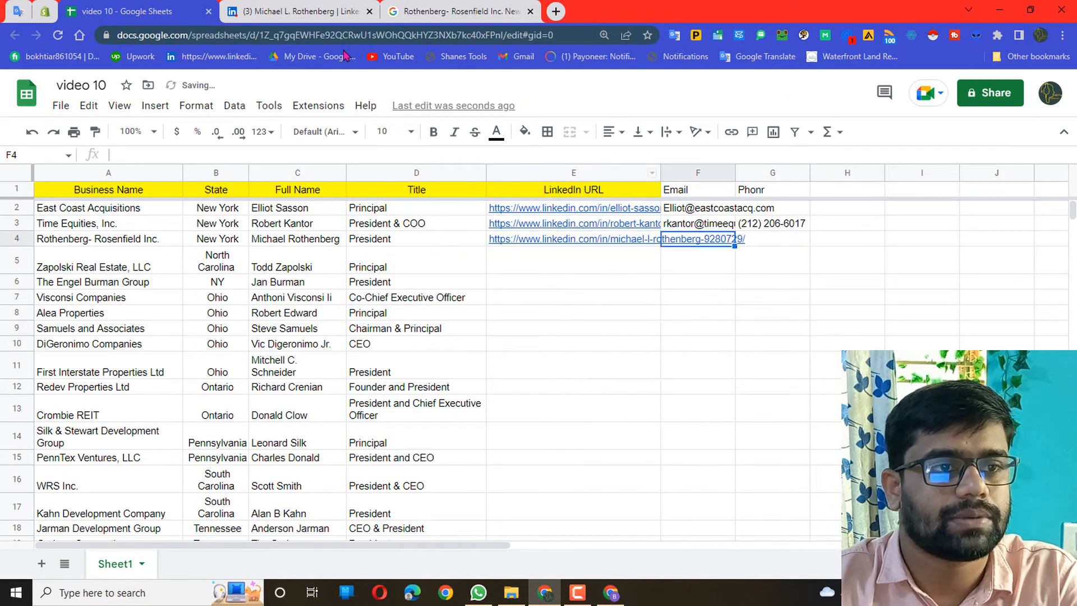
# Retrieve the contact's business email with Apollo on the LinkedIn profile and paste it into cell F4 of the lead sheet.
pyautogui.click(342, 13)
pyautogui.click(1039, 194)
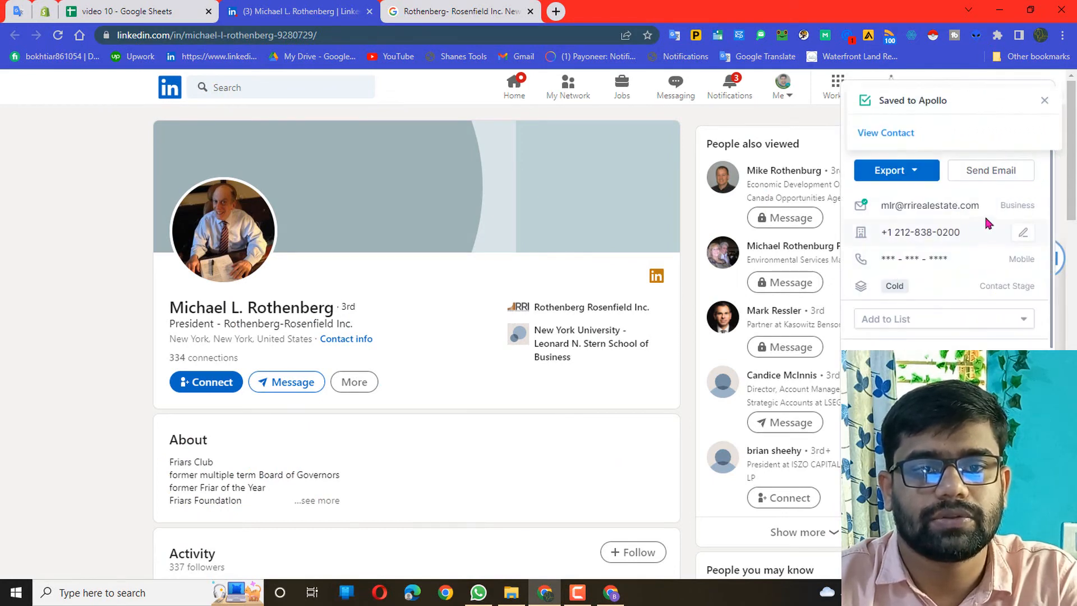
pyautogui.click(1019, 207)
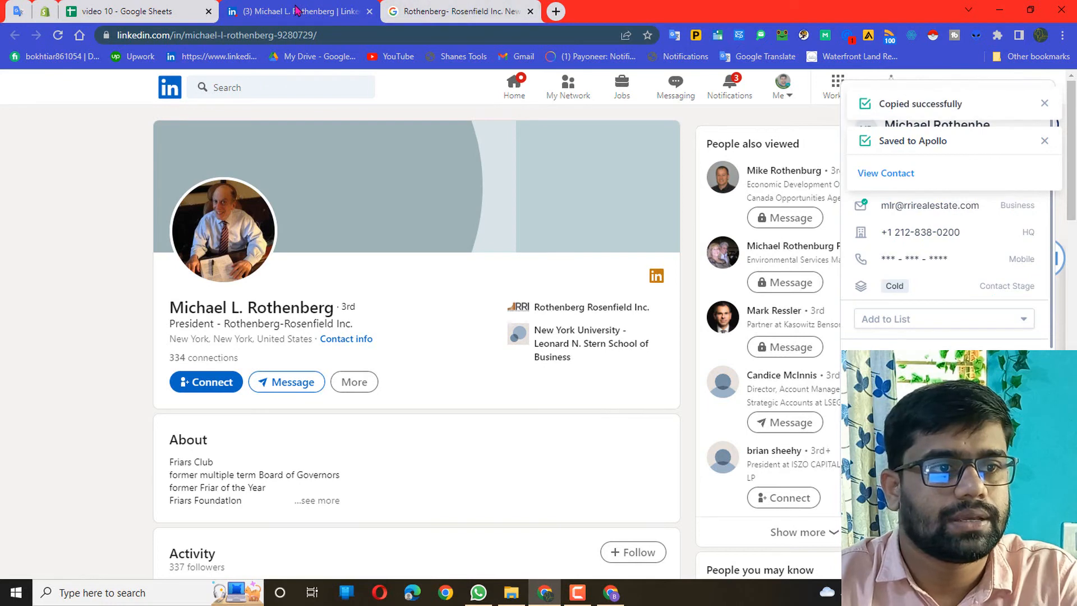
pyautogui.click(102, 6)
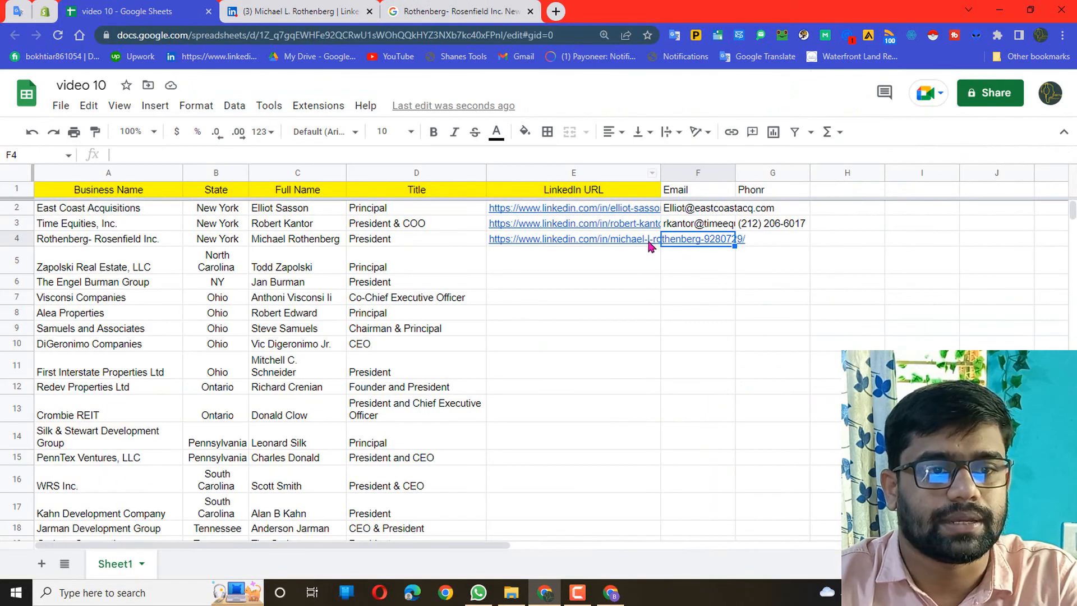
pyautogui.doubleClick(694, 242)
pyautogui.rightClick(691, 233)
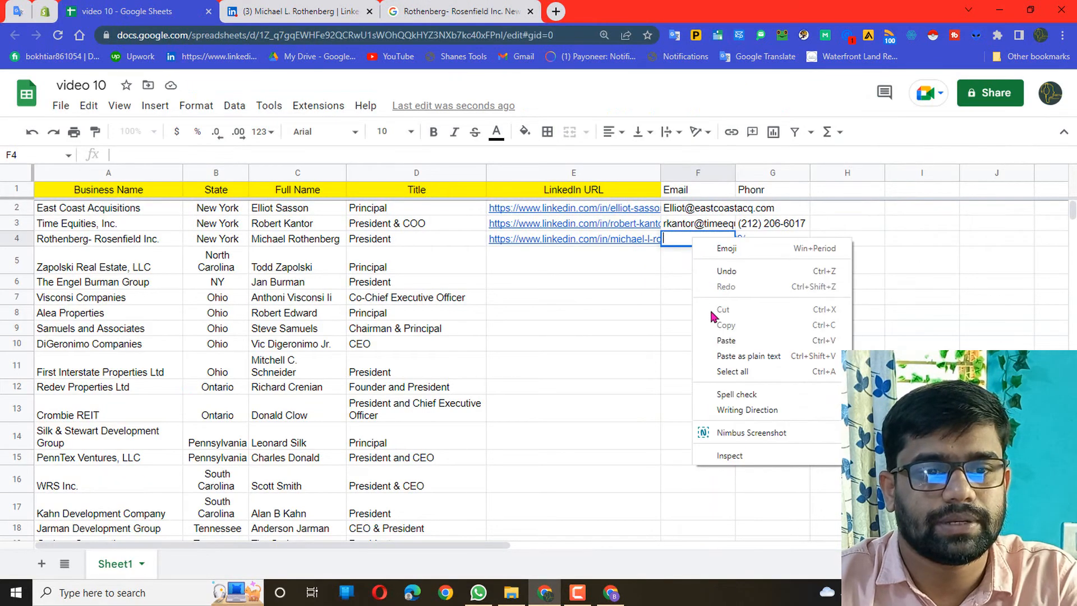
pyautogui.click(723, 341)
pyautogui.click(773, 312)
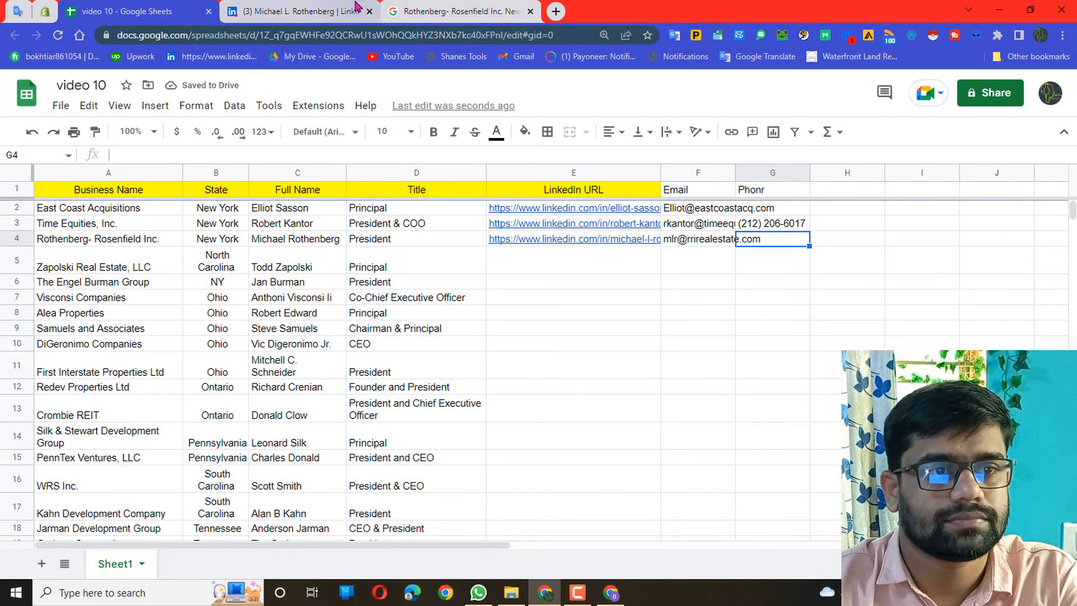
# Copy the contact's HQ phone number without the plus sign from Apollo and paste it into cell G4 of the sheet.
pyautogui.click(297, 11)
pyautogui.moveTo(960, 232); pyautogui.dragTo(891, 233)
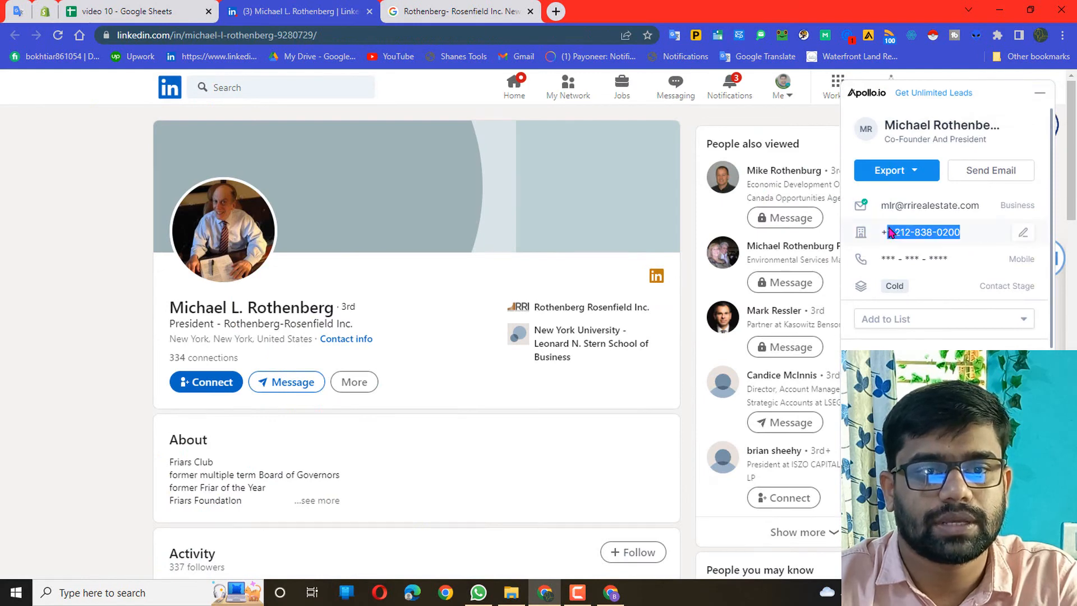
pyautogui.rightClick(904, 237)
pyautogui.click(915, 241)
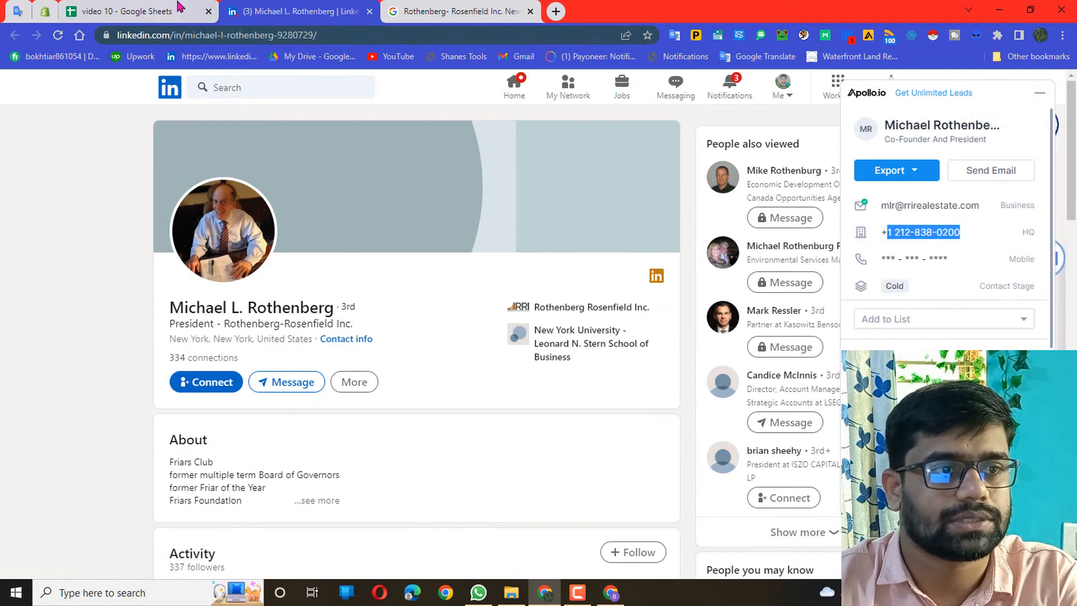
pyautogui.click(193, 6)
pyautogui.doubleClick(773, 237)
pyautogui.rightClick(775, 240)
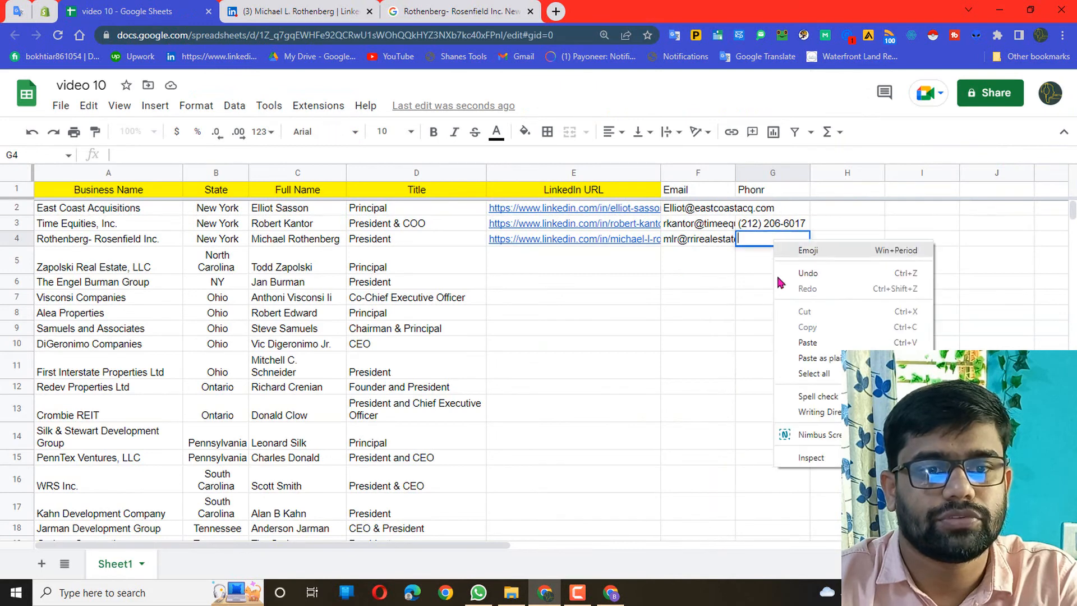
pyautogui.click(808, 343)
pyautogui.click(845, 315)
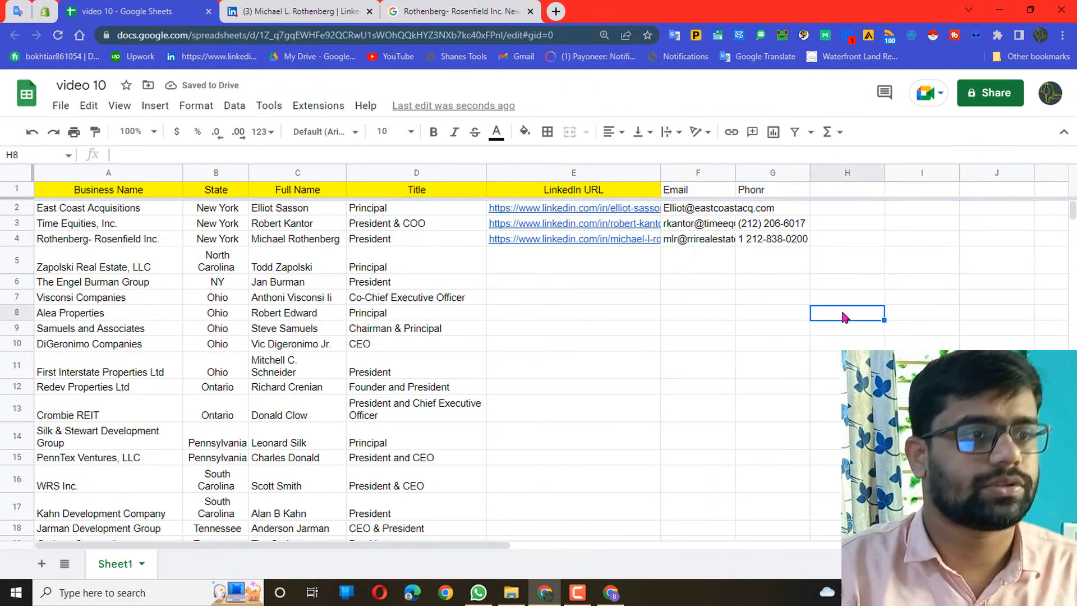
# Clear the collected LinkedIn URLs, emails and phone numbers from the range E2:G8.
pyautogui.moveTo(583, 313); pyautogui.dragTo(741, 213)
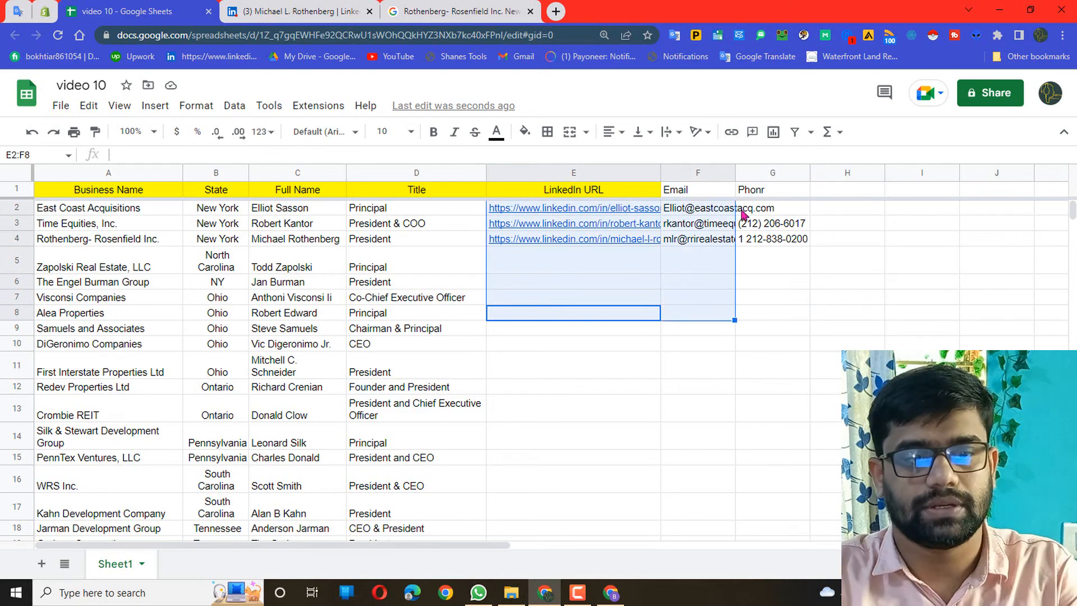
pyautogui.click(847, 261)
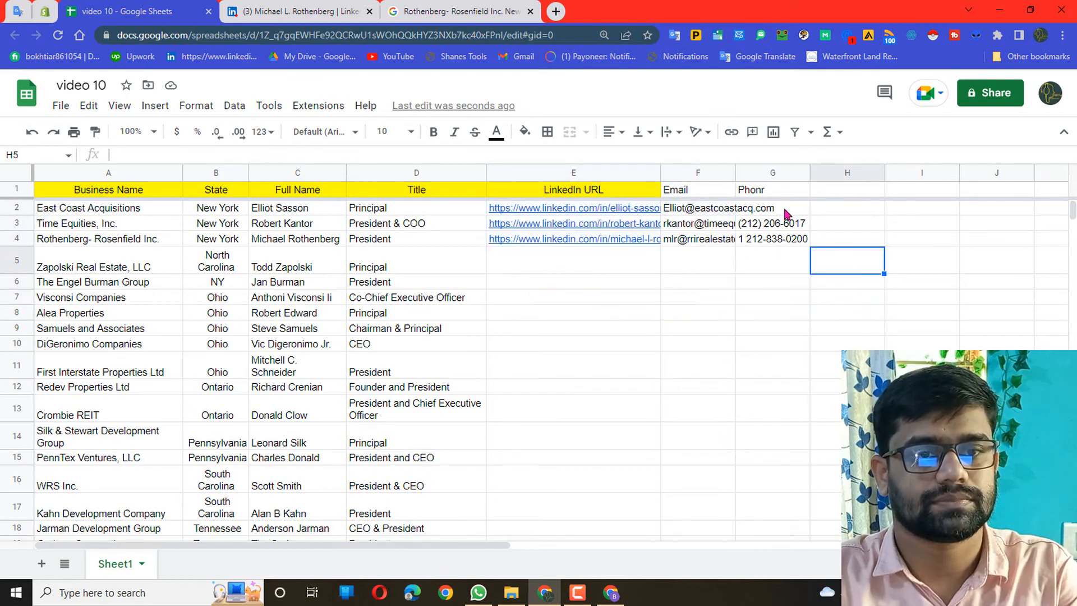
pyautogui.moveTo(584, 313); pyautogui.dragTo(798, 215)
pyautogui.press('Delete')
pyautogui.click(700, 365)
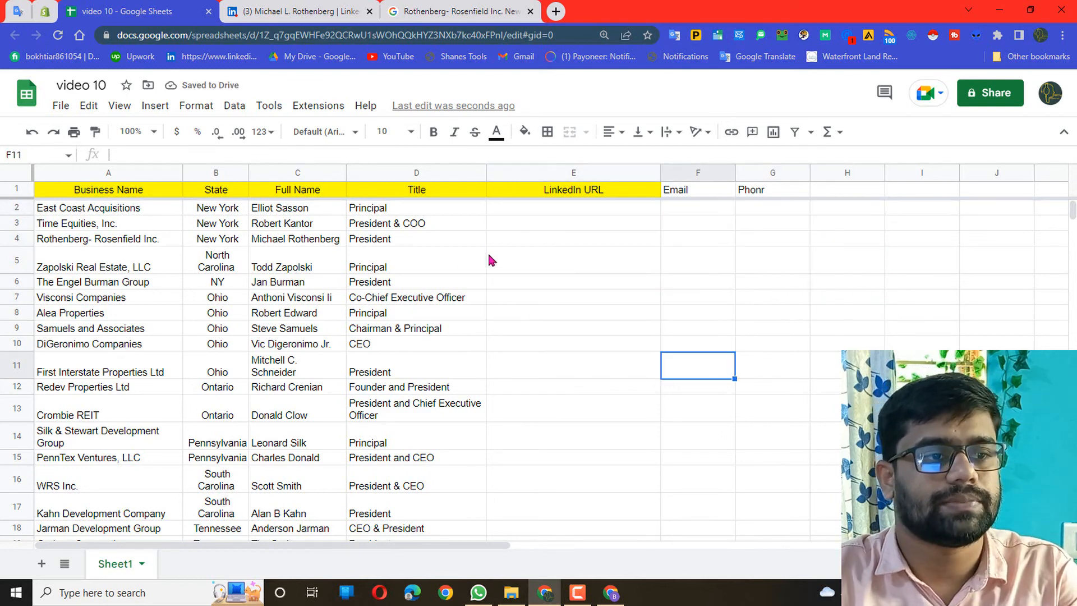
pyautogui.scroll(-5, 522, 269)
pyautogui.scroll(3, 522, 271)
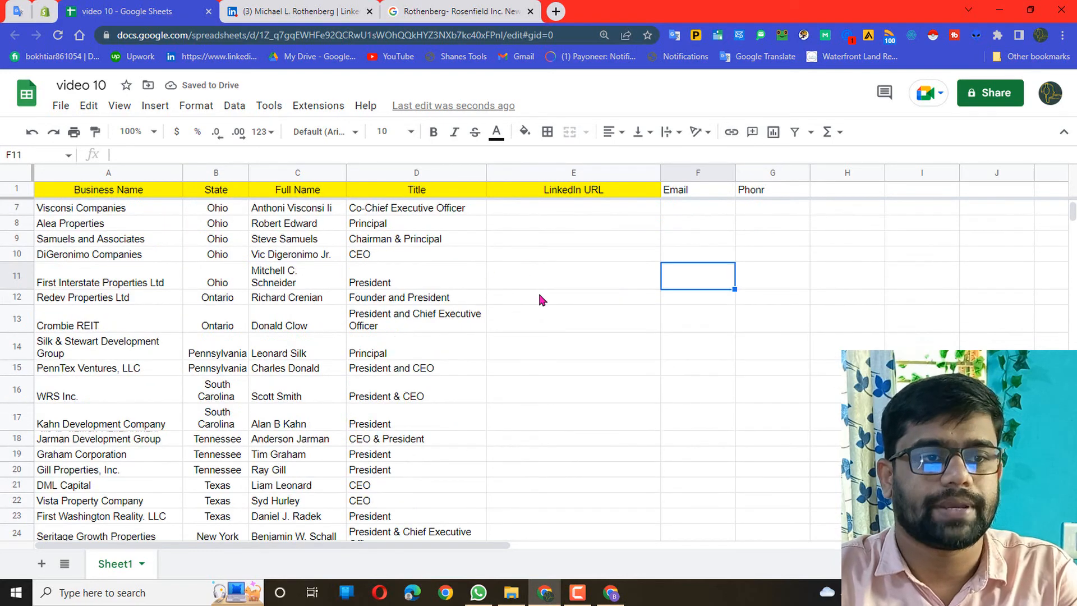
pyautogui.scroll(2, 542, 298)
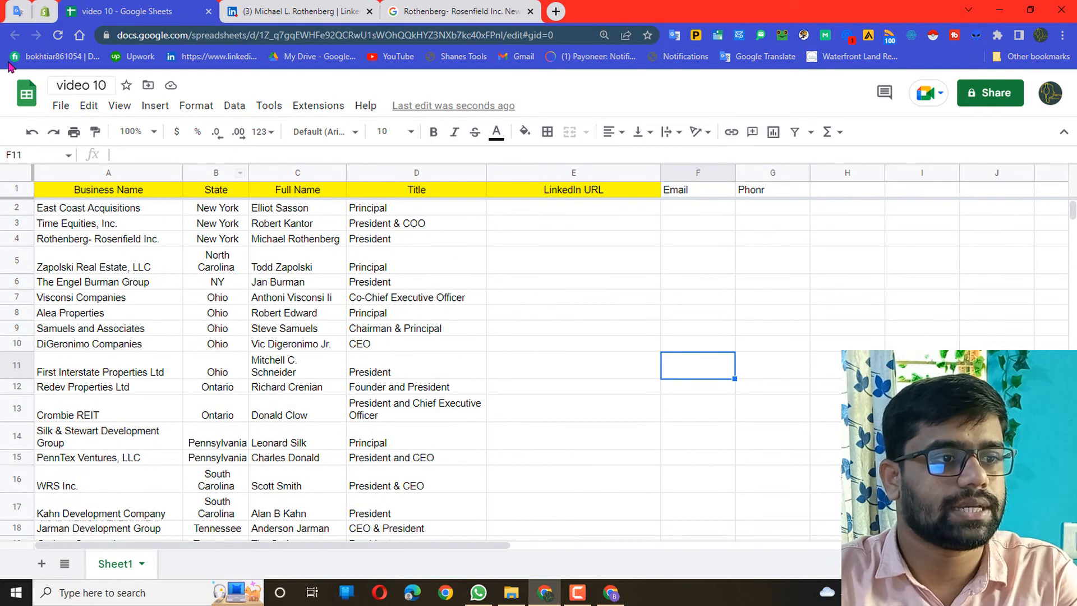
pyautogui.click(56, 110)
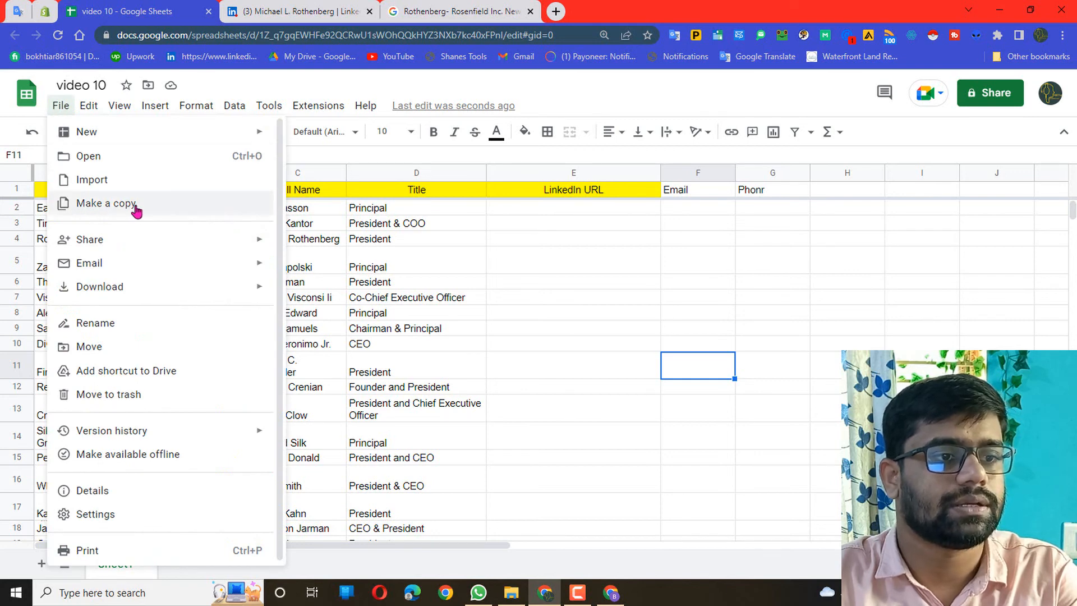
pyautogui.click(687, 258)
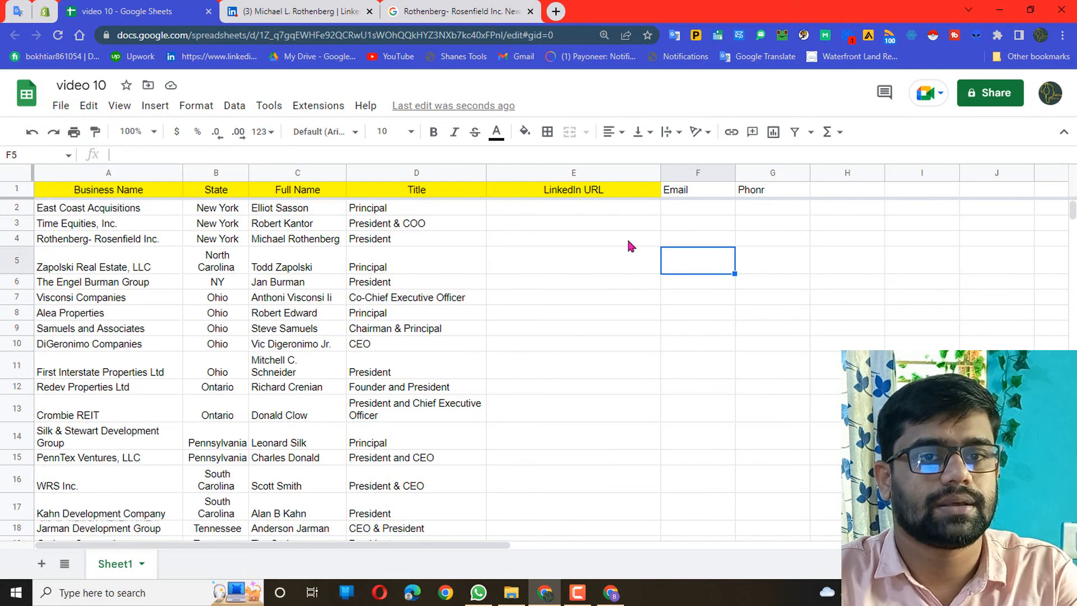